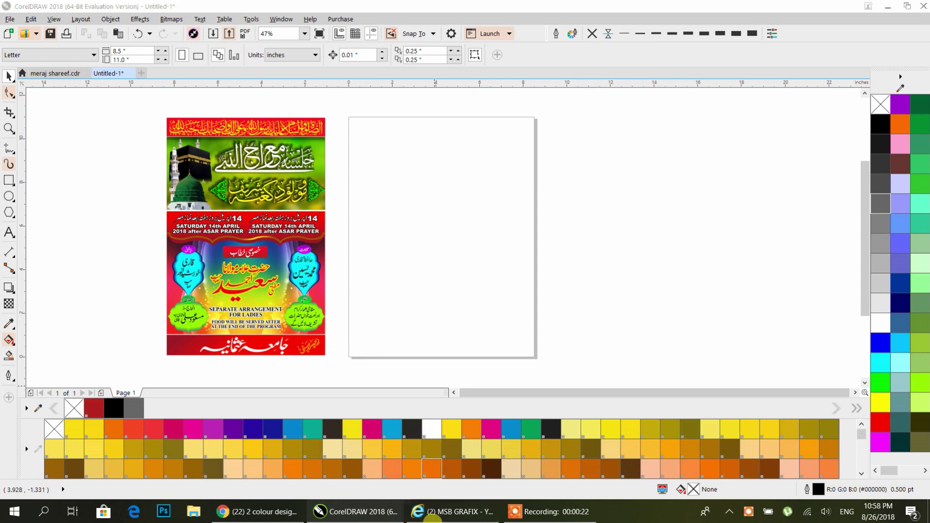
# Step: Switch to Internet Explorer, subscribe to the MSB GRAFIX YouTube channel with all notifications enabled, and return to CorelDRAW
pyautogui.click(453, 512)
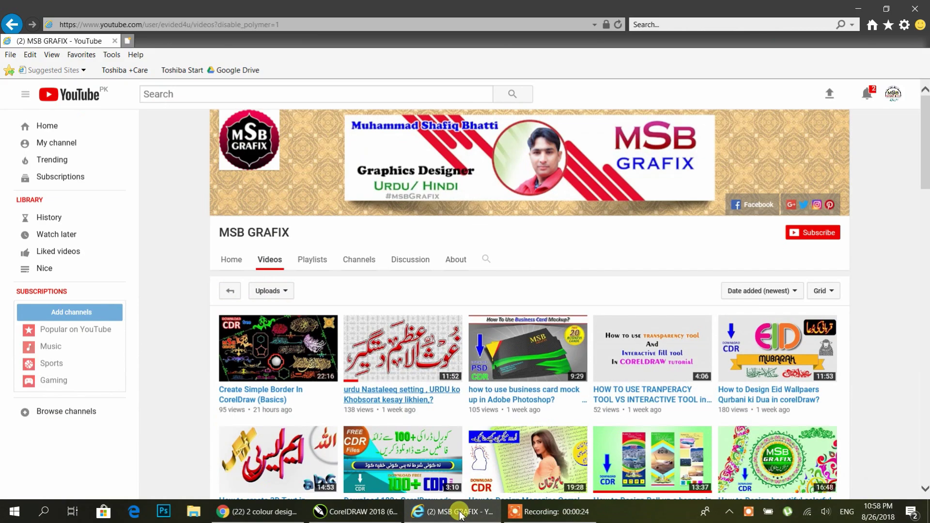
pyautogui.click(813, 242)
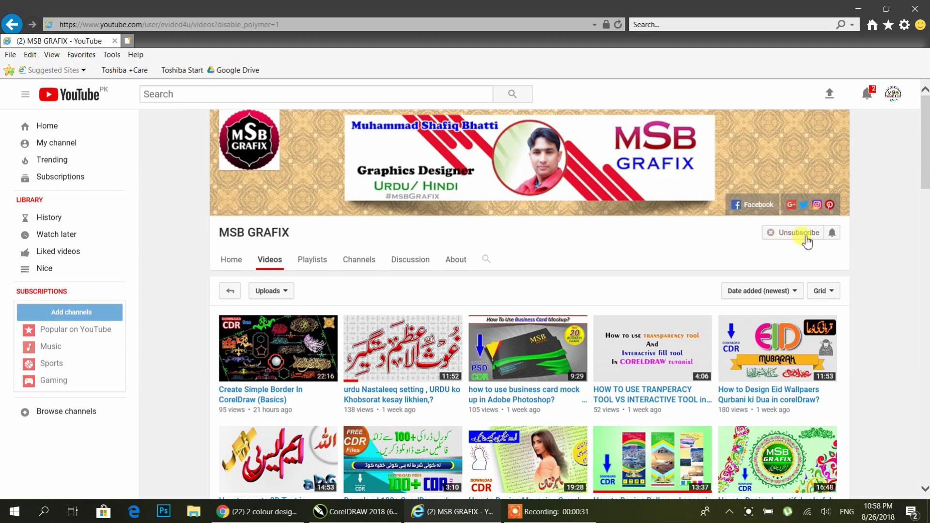
pyautogui.click(832, 233)
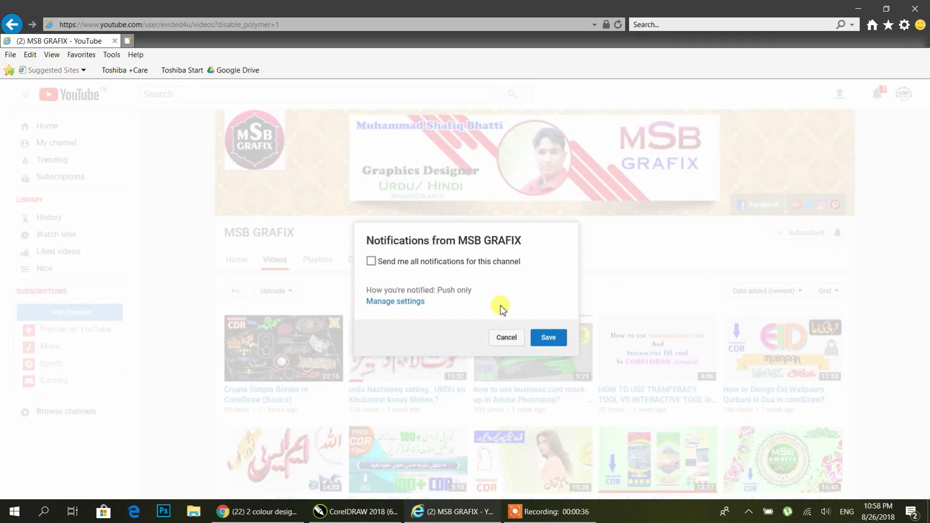
pyautogui.click(407, 263)
pyautogui.click(551, 339)
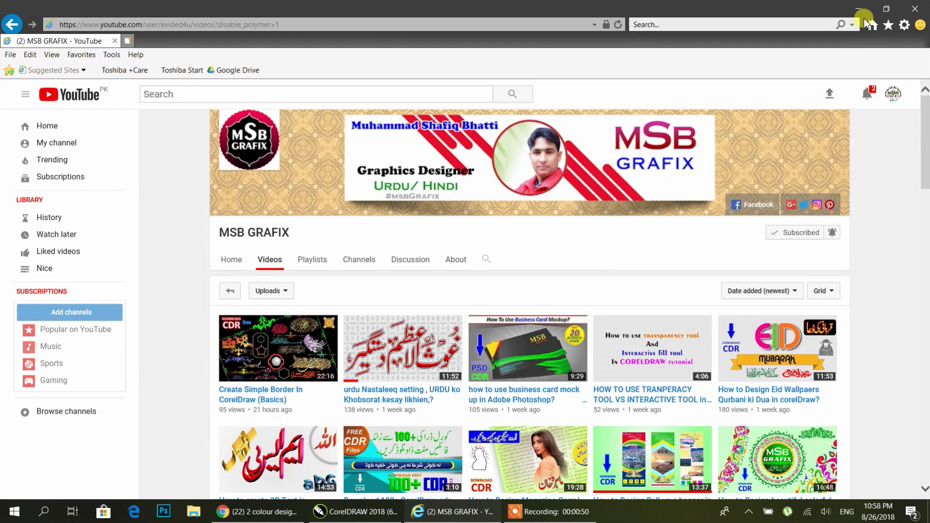
pyautogui.click(907, 12)
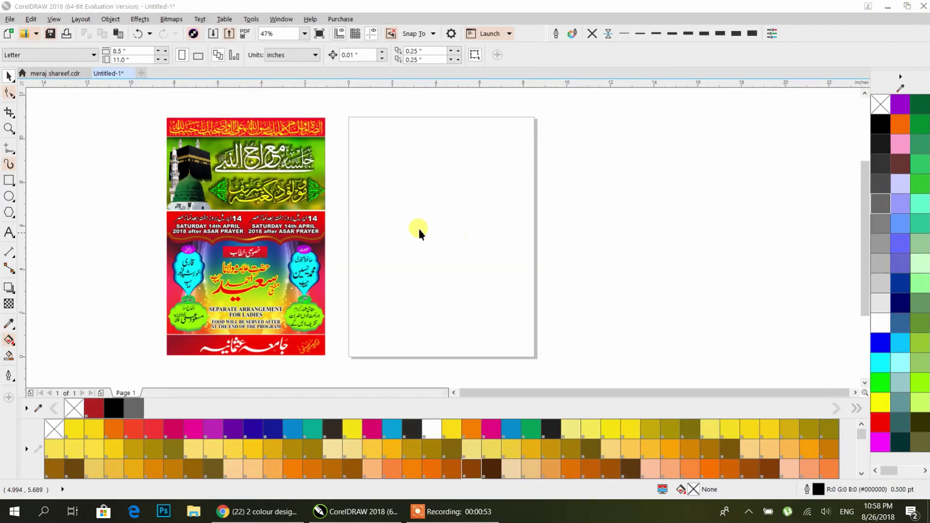
# Step: Duplicate the grouped poster beside the page, placing the copy on the opposite side of the blank page
pyautogui.click(325, 186)
pyautogui.click(330, 178)
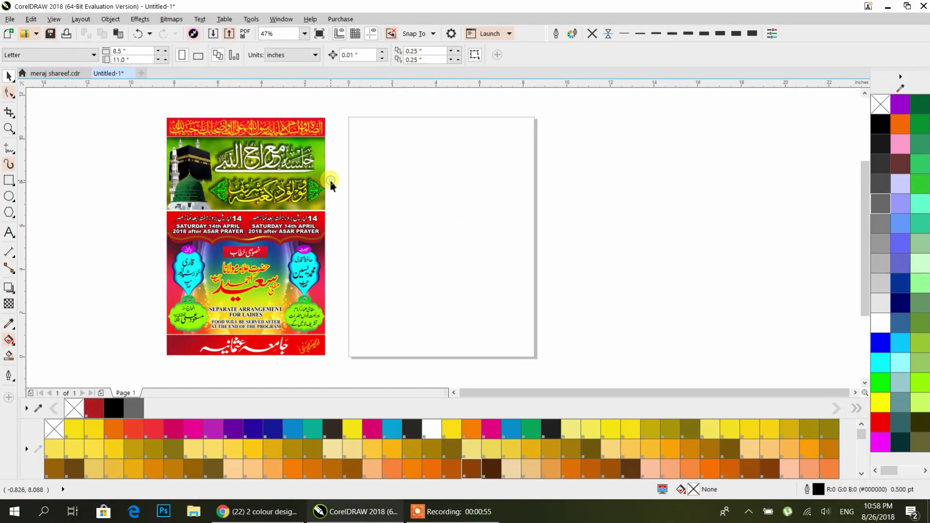
pyautogui.click(321, 155)
pyautogui.click(331, 155)
pyautogui.click(324, 155)
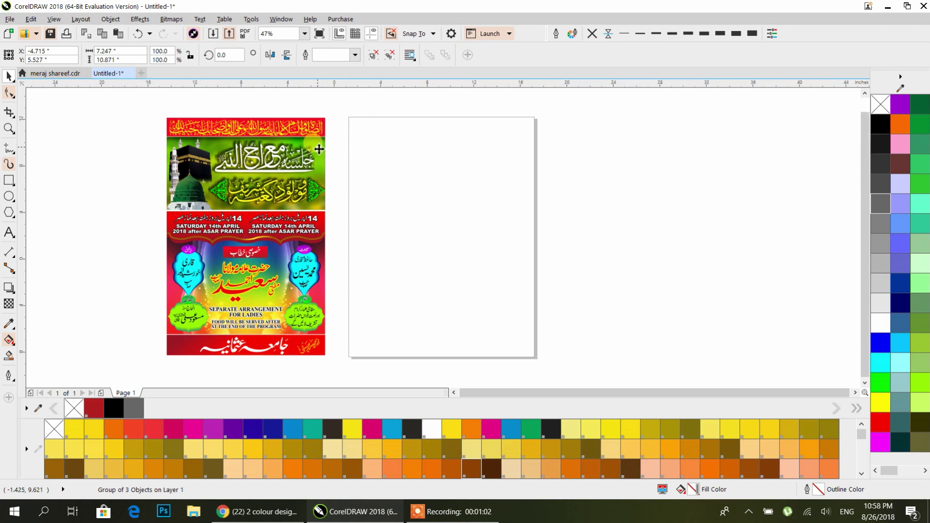
pyautogui.scroll(-3, 319, 147)
pyautogui.moveTo(321, 154); pyautogui.dragTo(539, 156)
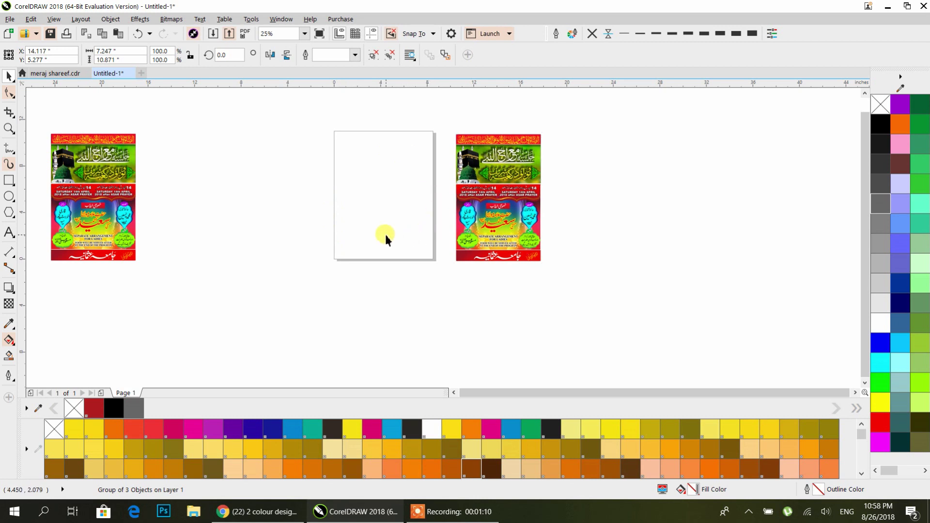
pyautogui.click(385, 238)
pyautogui.click(488, 175)
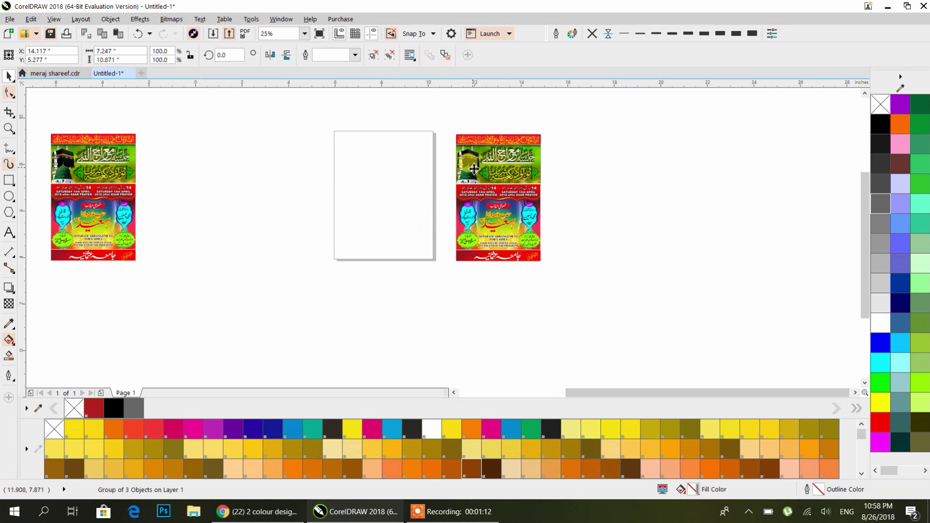
pyautogui.scroll(2, 489, 174)
pyautogui.moveTo(465, 198); pyautogui.dragTo(468, 200)
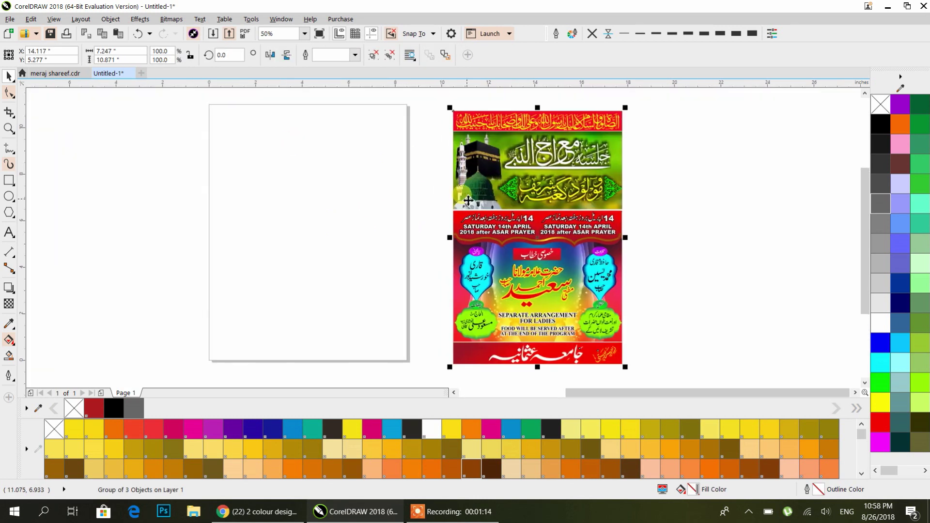
pyautogui.click(423, 190)
pyautogui.click(457, 181)
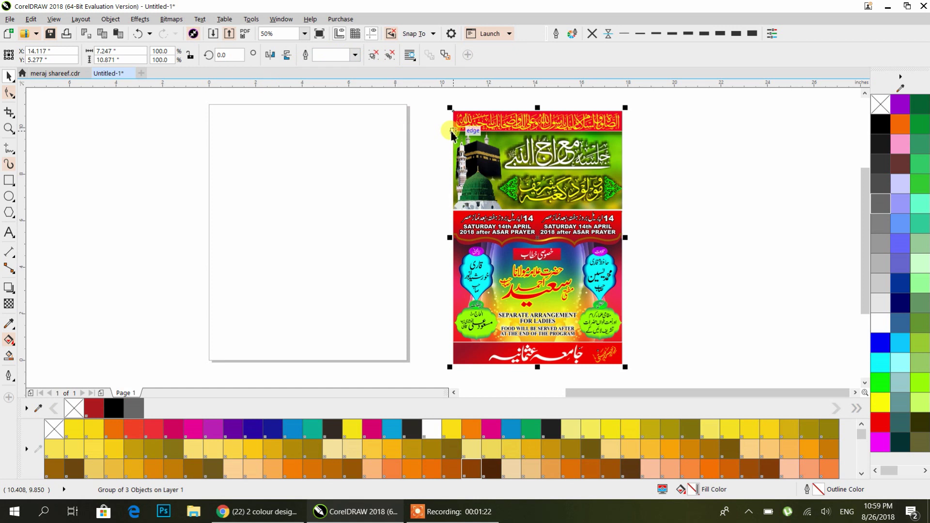
pyautogui.click(437, 139)
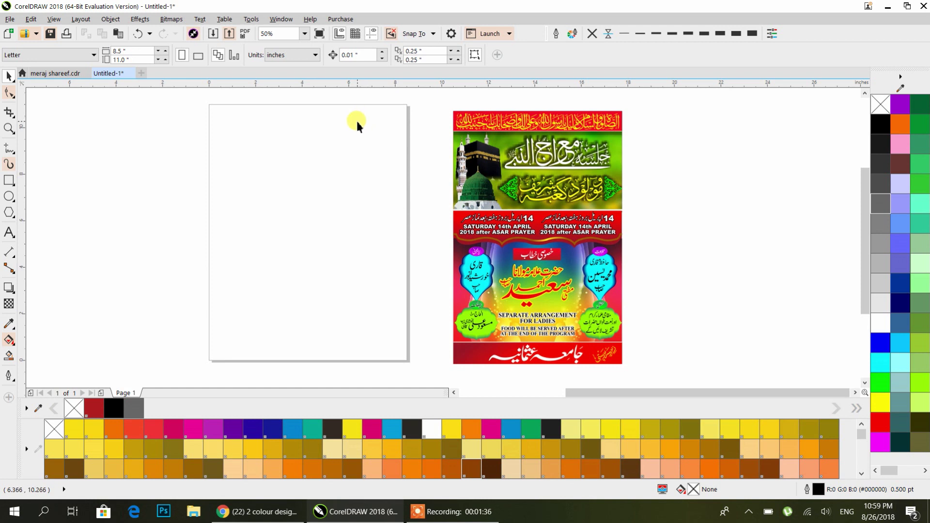
# Step: Cycle the drawing units through millimeters, centimeters and feet to compare the page dimensions, ending on inches
pyautogui.click(296, 55)
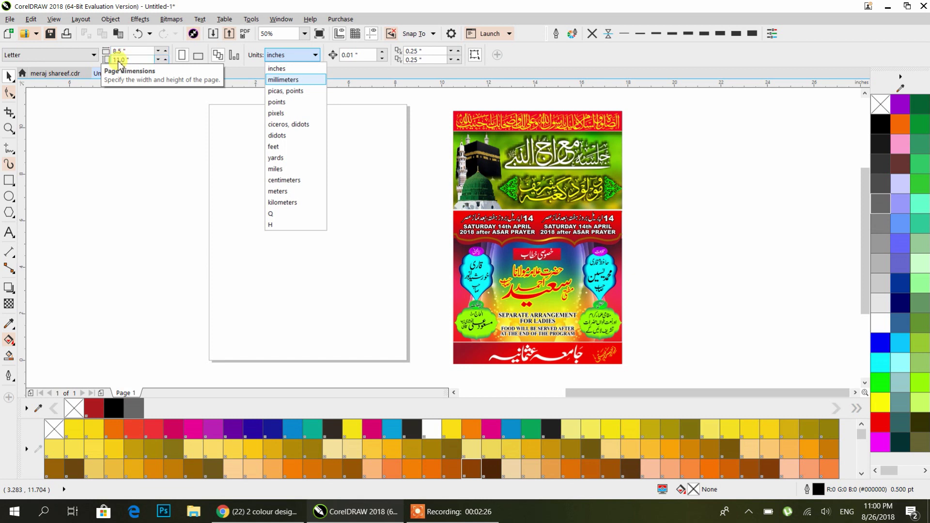
pyautogui.click(295, 81)
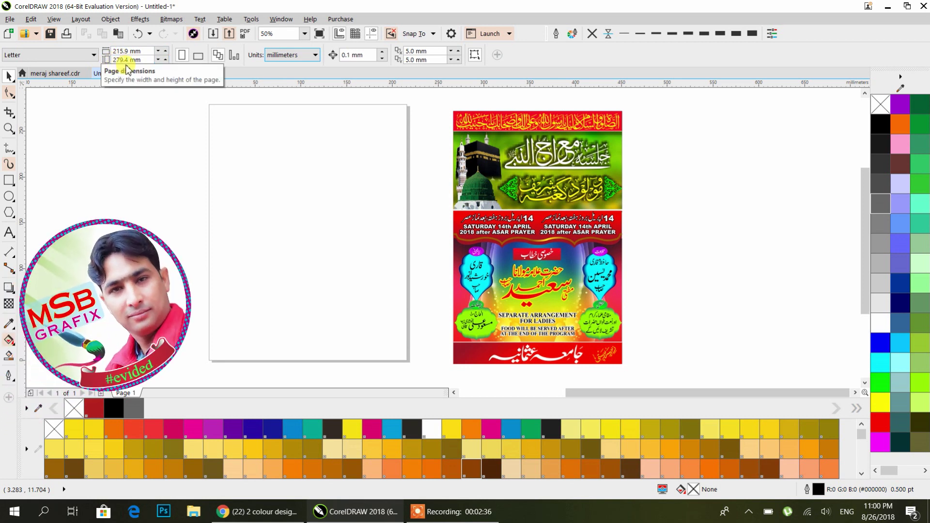
pyautogui.click(279, 54)
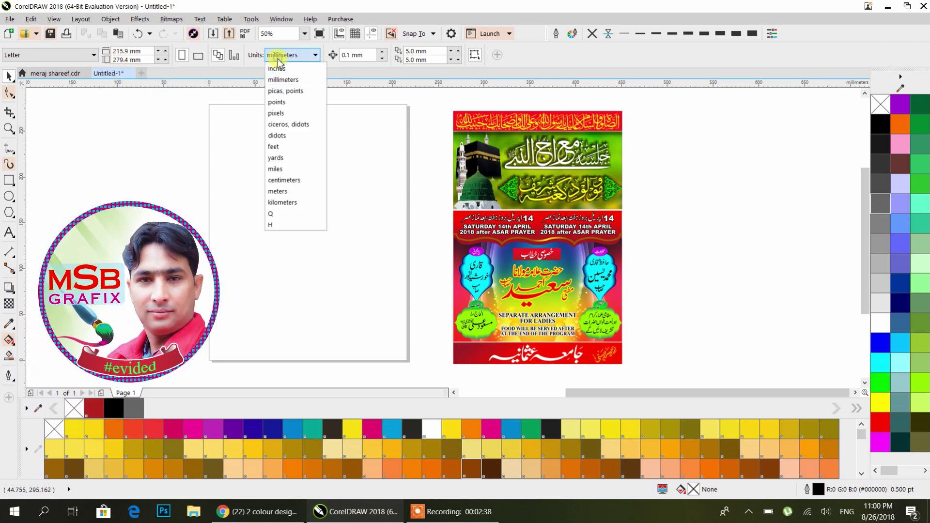
pyautogui.click(274, 182)
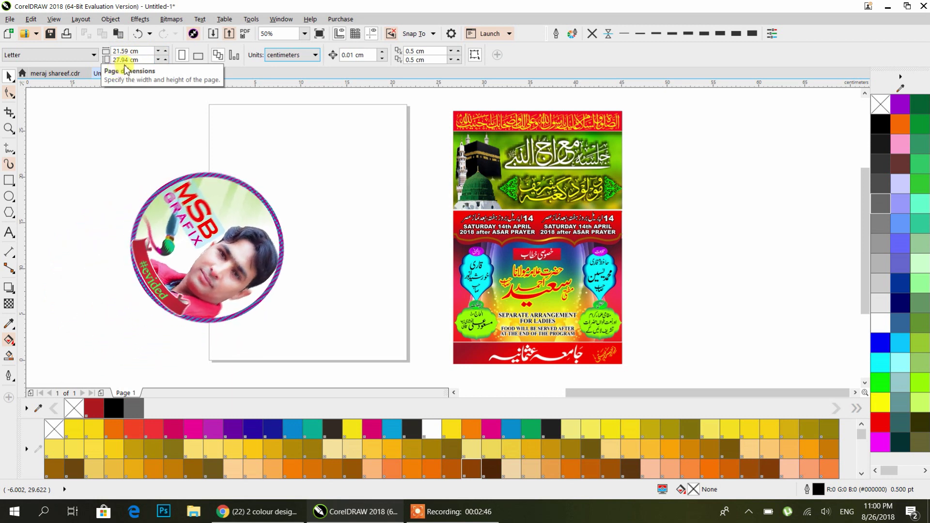
pyautogui.click(290, 55)
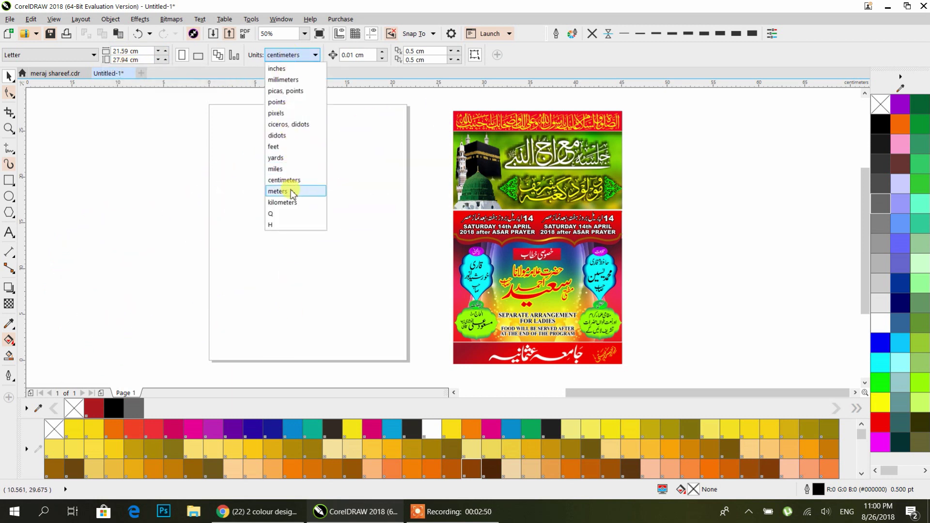
pyautogui.click(288, 146)
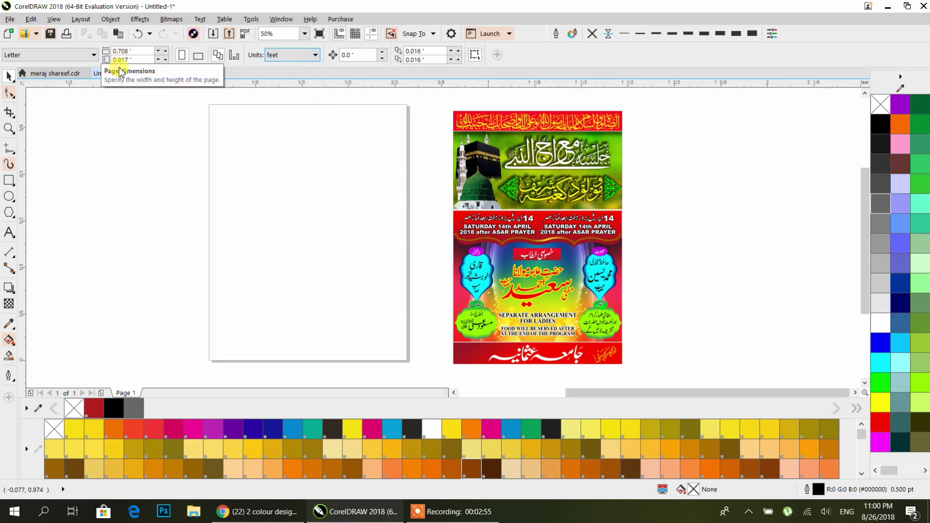
pyautogui.click(282, 140)
pyautogui.click(292, 57)
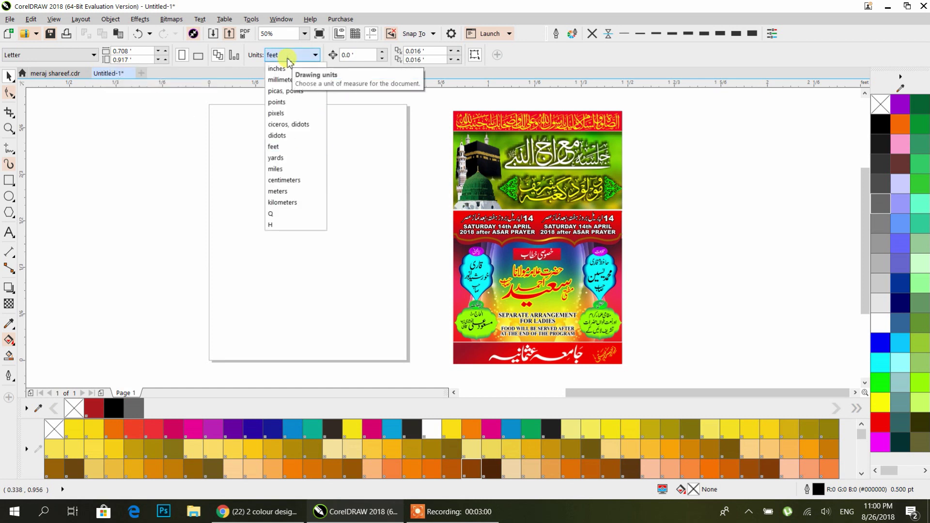
pyautogui.click(234, 136)
pyautogui.click(286, 56)
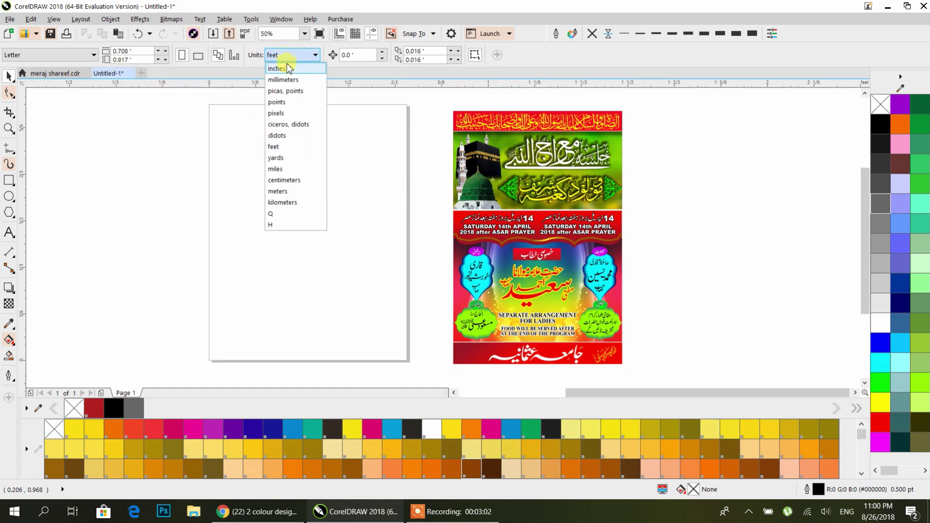
pyautogui.click(292, 71)
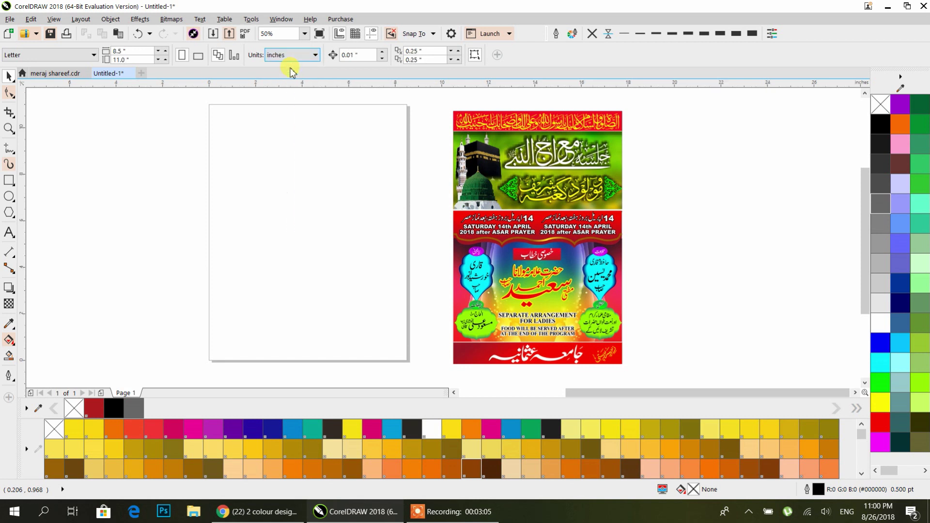
# Step: Change the page size preset to Legal
pyautogui.click(454, 140)
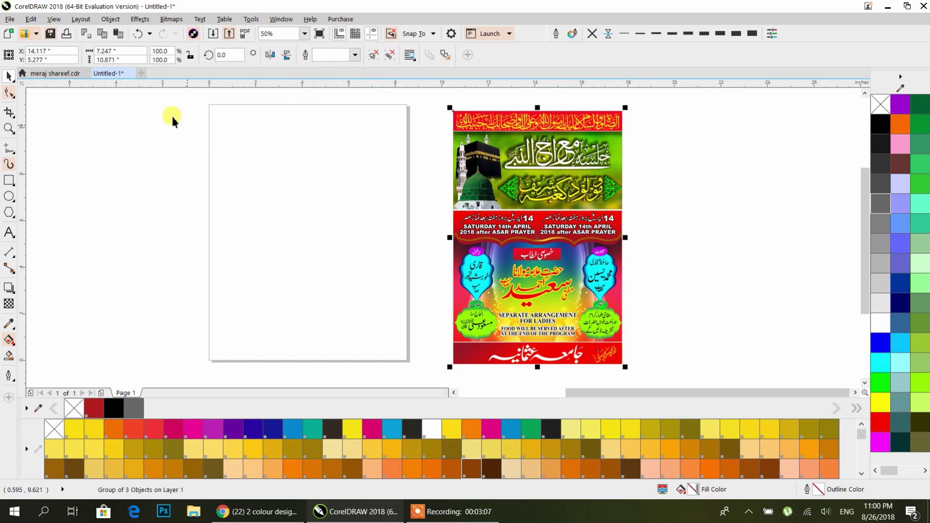
pyautogui.click(258, 205)
pyautogui.click(38, 57)
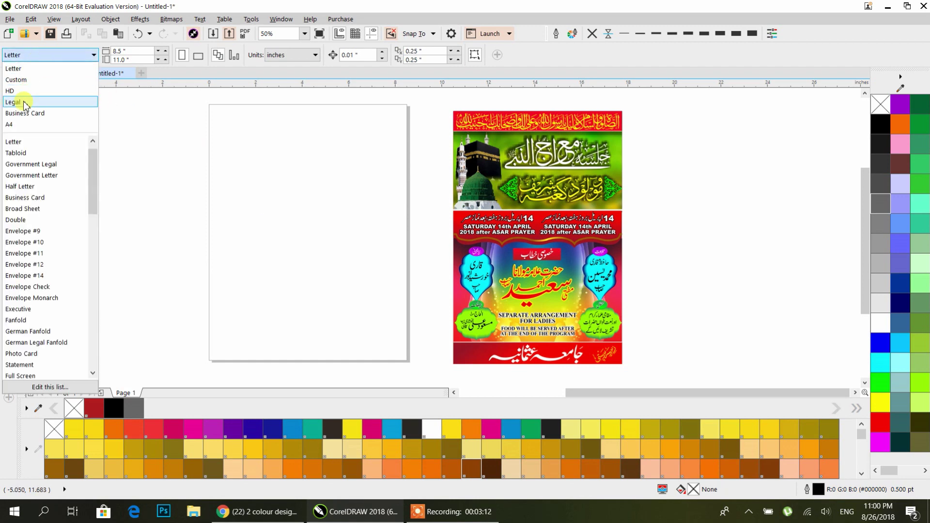
pyautogui.click(19, 102)
pyautogui.scroll(-2, 328, 146)
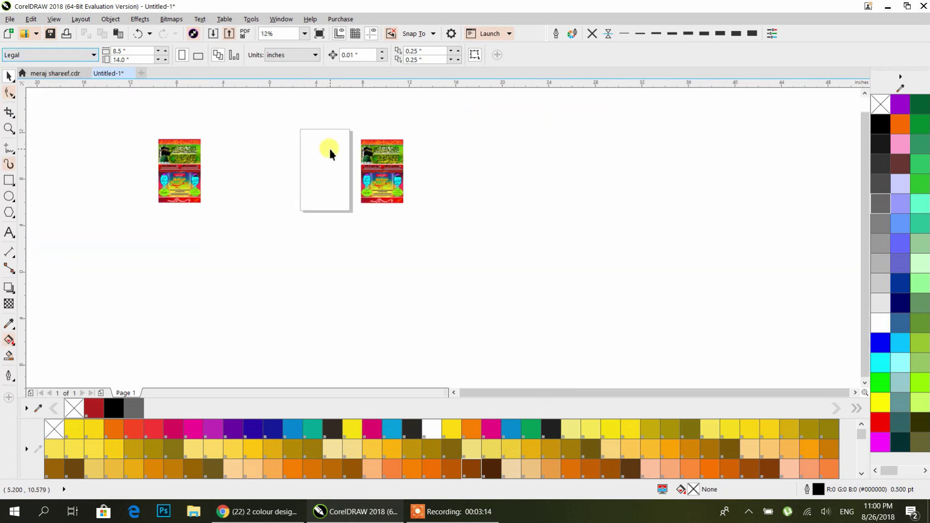
pyautogui.scroll(1, 328, 147)
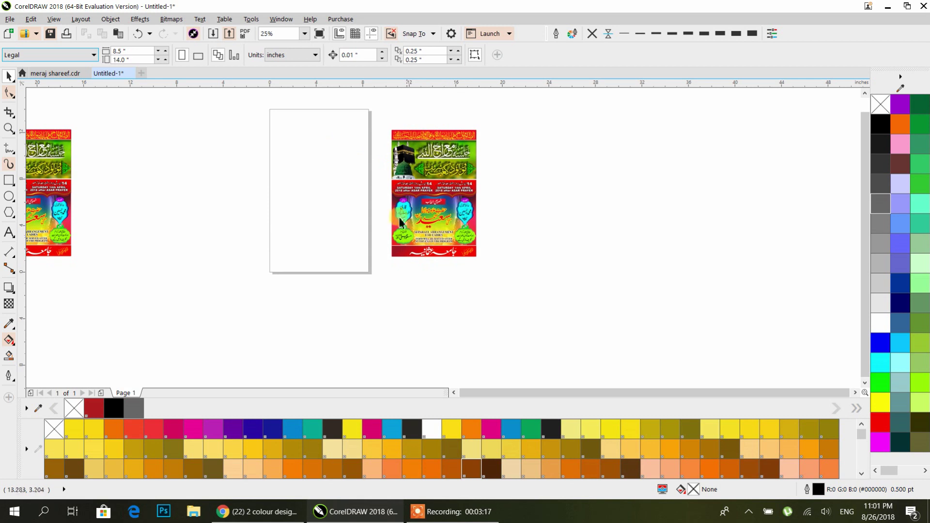
# Step: Set the page width to 7.247 inches by copying the width value of the poster beside the page
pyautogui.click(392, 185)
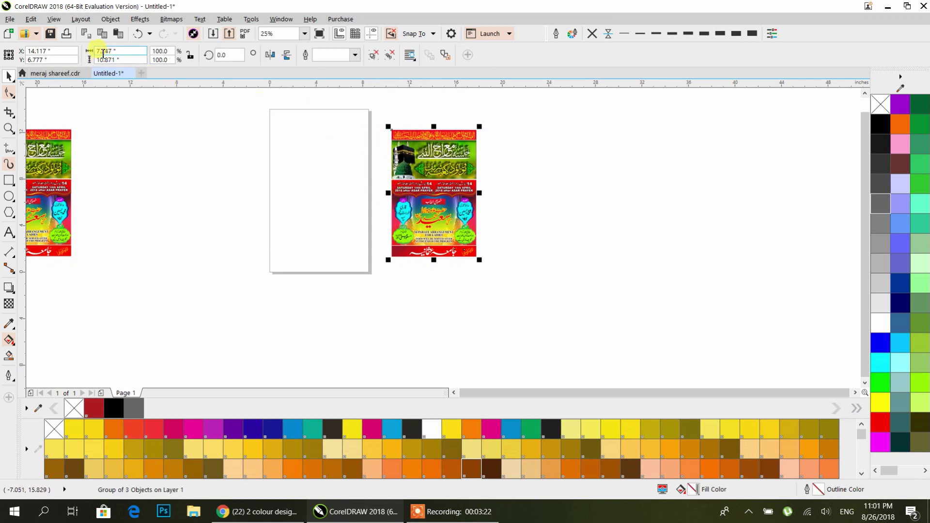
pyautogui.click(120, 52)
pyautogui.rightClick(106, 52)
pyautogui.click(77, 88)
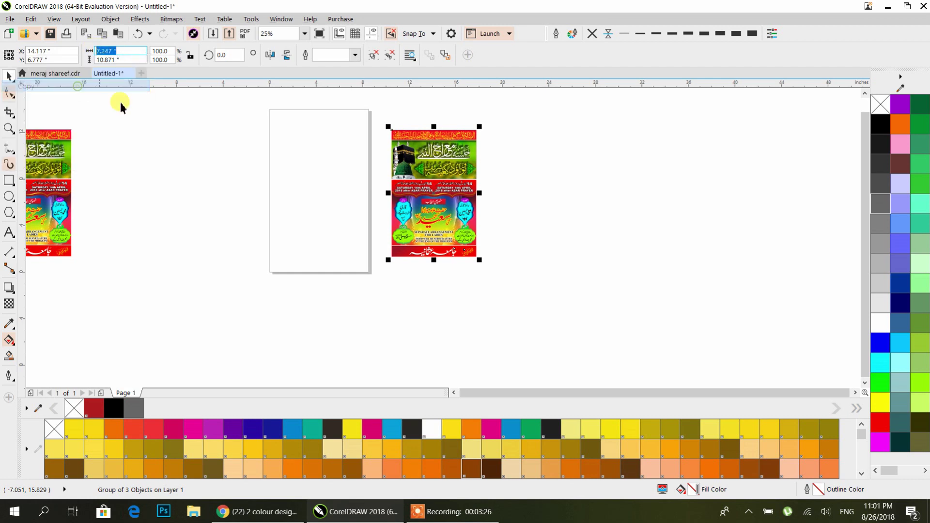
pyautogui.click(303, 140)
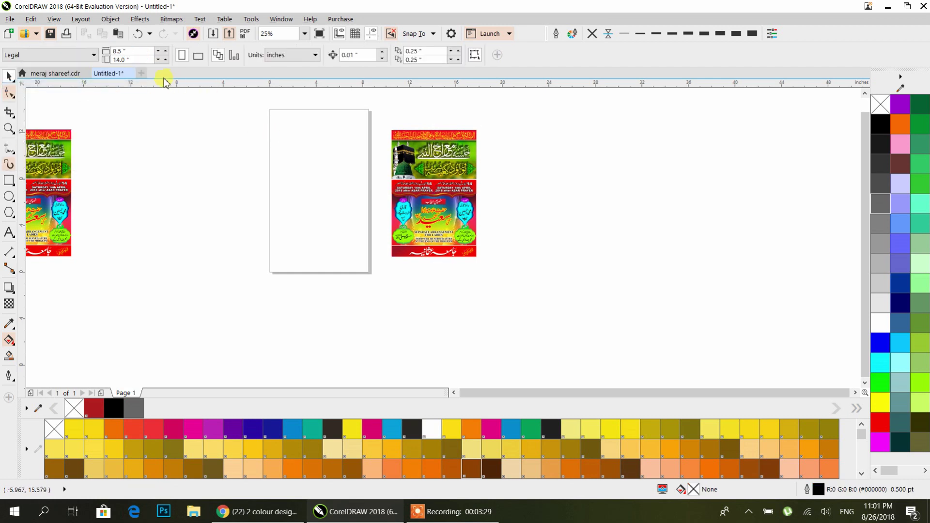
pyautogui.click(134, 50)
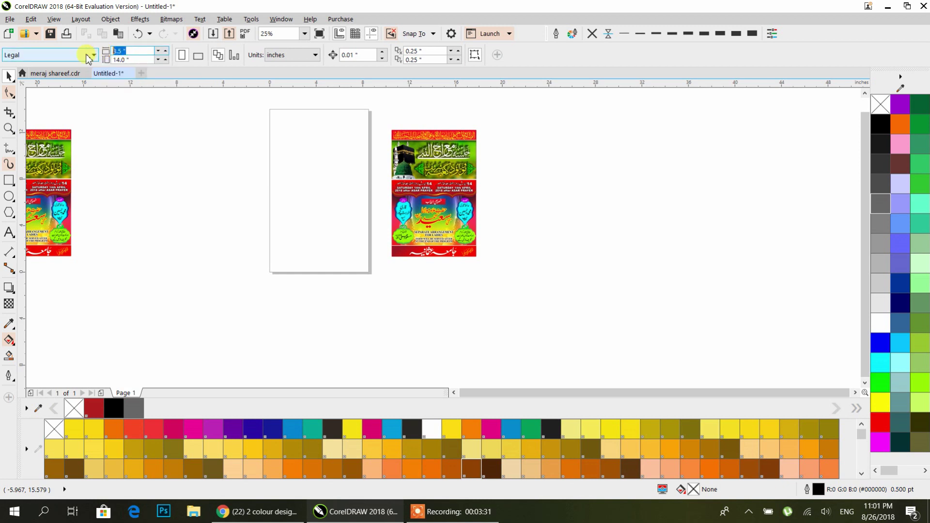
pyautogui.hotkey('ctrl', 'v')
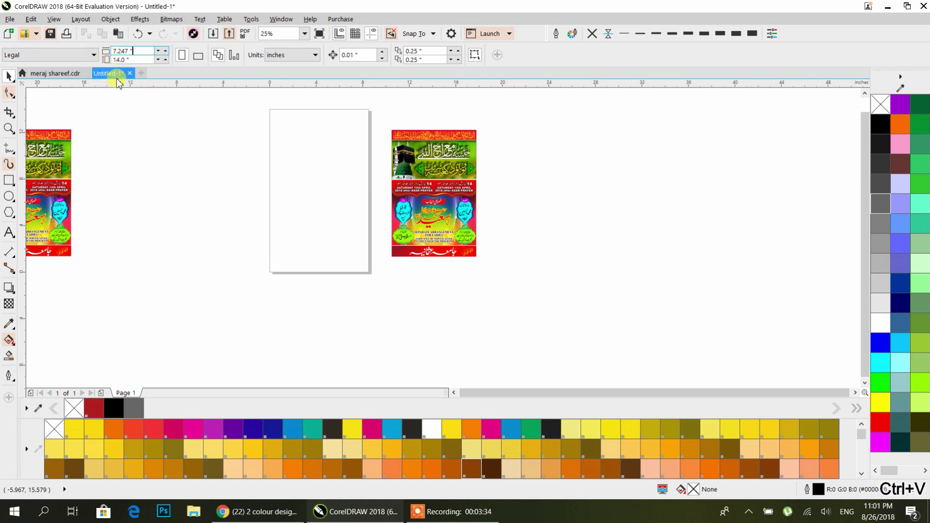
pyautogui.press('Return')
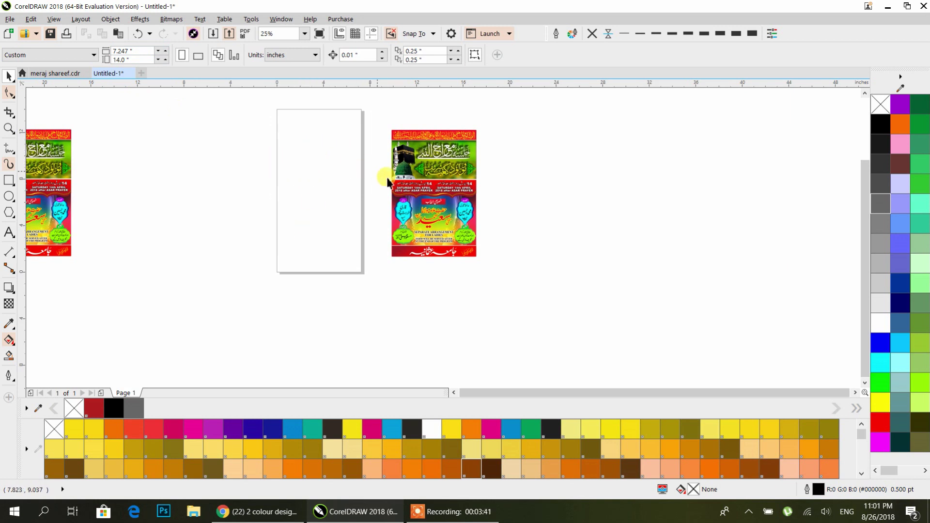
# Step: Set the page height to 10.871 inches by copying the height value of the poster beside the page
pyautogui.click(401, 185)
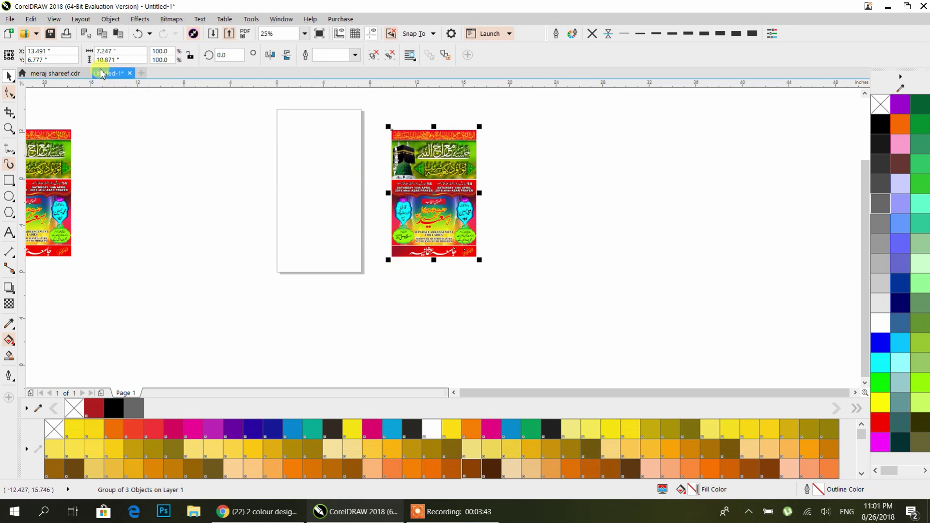
pyautogui.moveTo(121, 60); pyautogui.dragTo(97, 59)
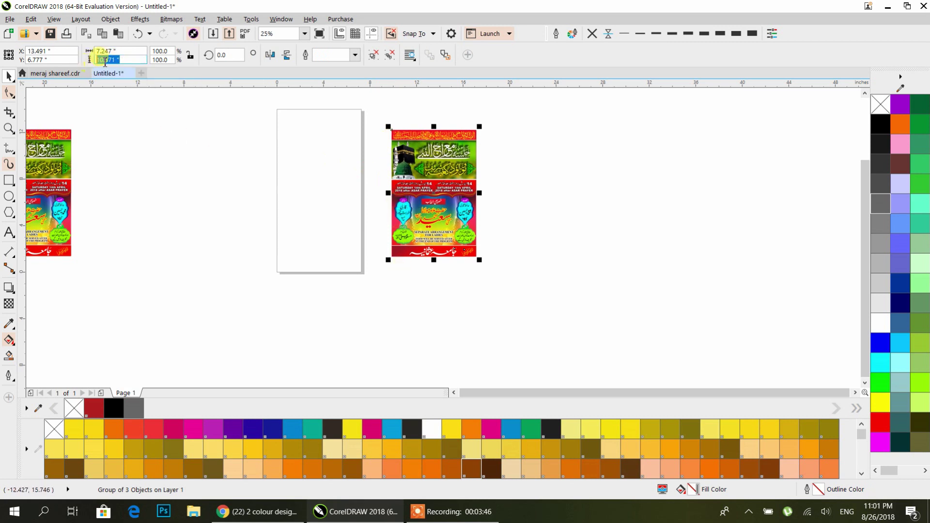
pyautogui.rightClick(97, 59)
pyautogui.click(84, 95)
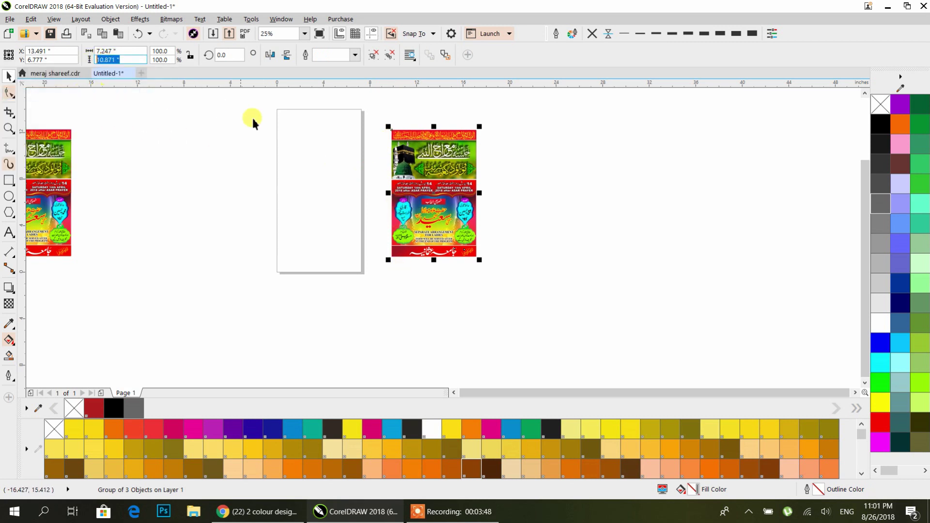
pyautogui.click(292, 138)
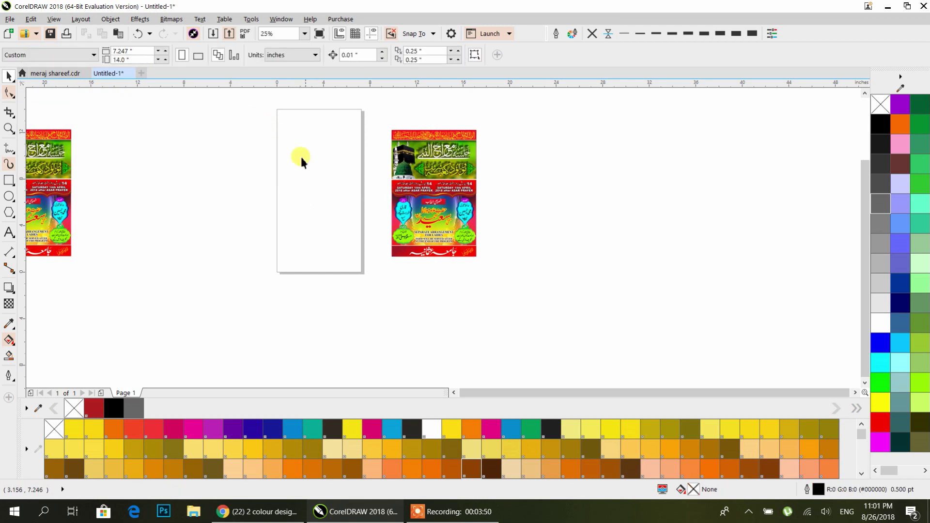
pyautogui.moveTo(128, 59); pyautogui.dragTo(97, 59)
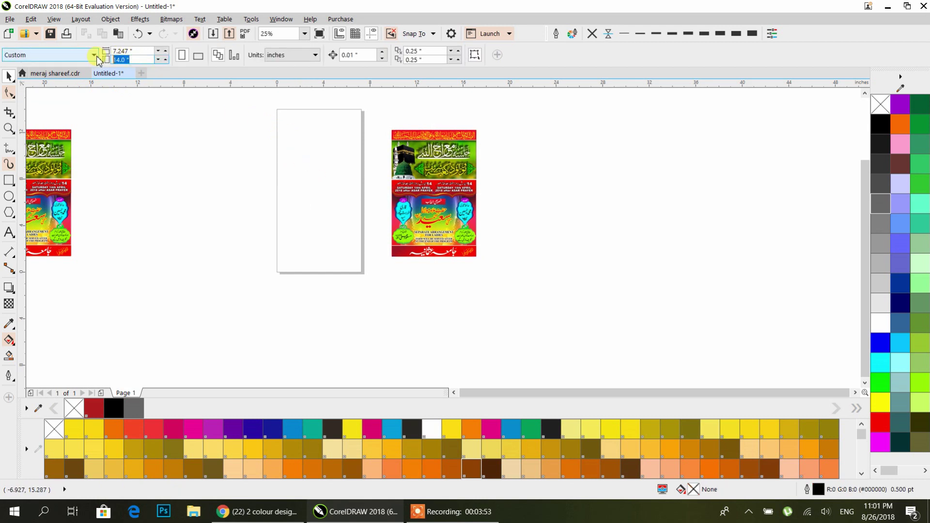
pyautogui.hotkey('ctrl', 'v')
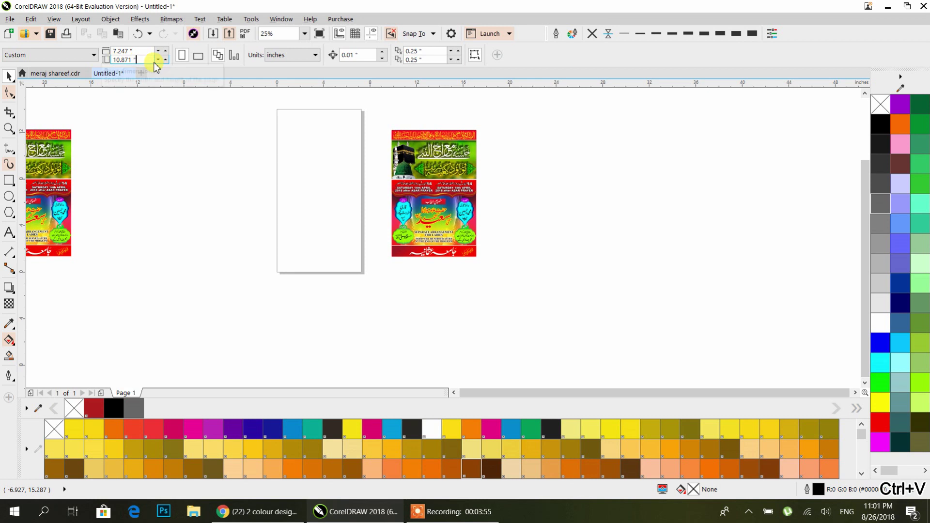
pyautogui.press('Return')
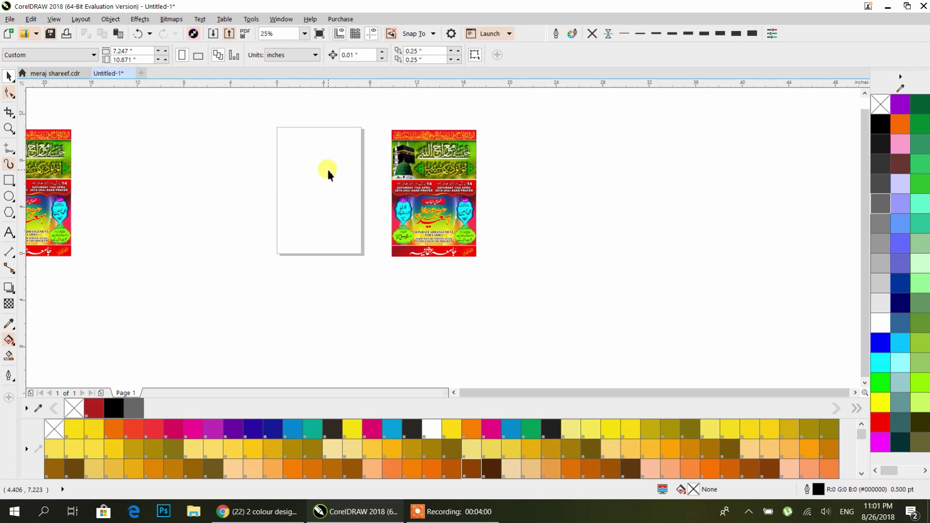
# Step: Center the poster on the page to check the fit, and move it back beside the page
pyautogui.click(402, 175)
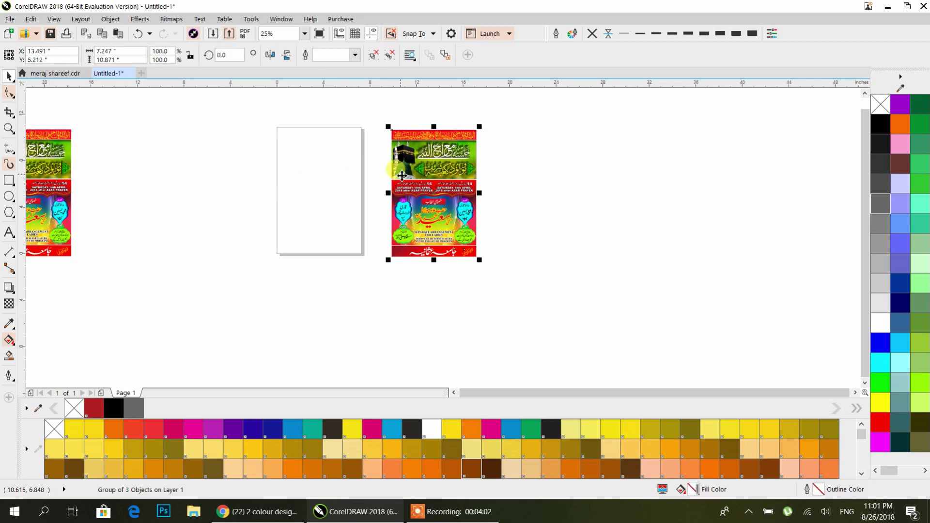
pyautogui.press('p')
pyautogui.moveTo(318, 171); pyautogui.dragTo(436, 169)
pyautogui.click(360, 194)
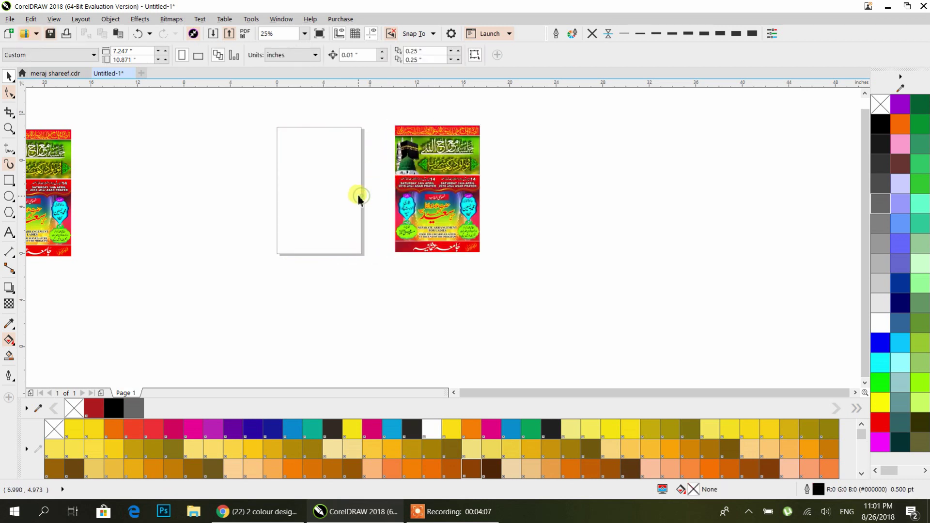
# Step: Create a rectangle frame that exactly matches the page size
pyautogui.scroll(2, 359, 188)
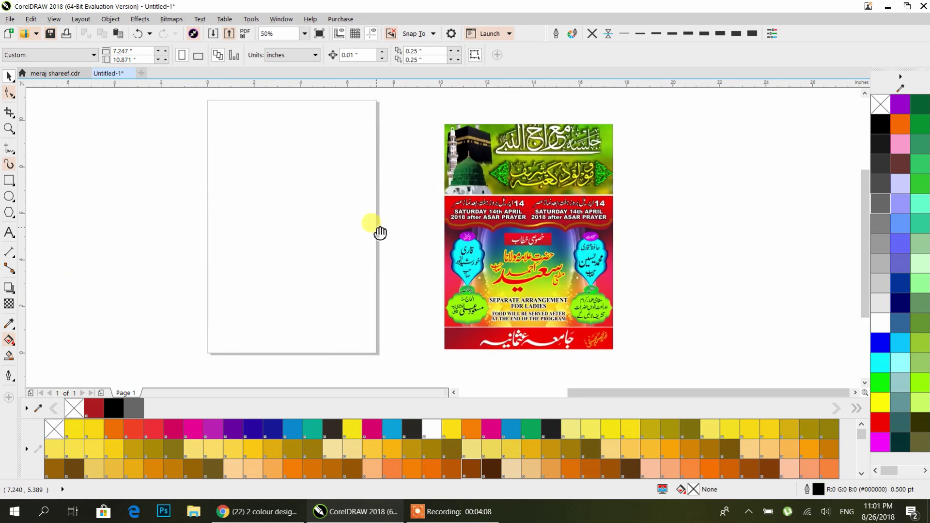
pyautogui.doubleClick(7, 182)
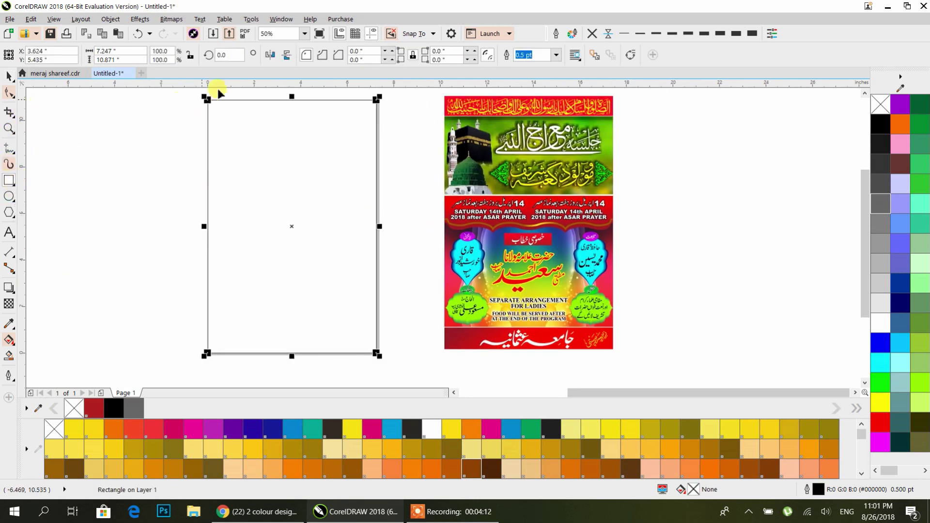
pyautogui.click(9, 77)
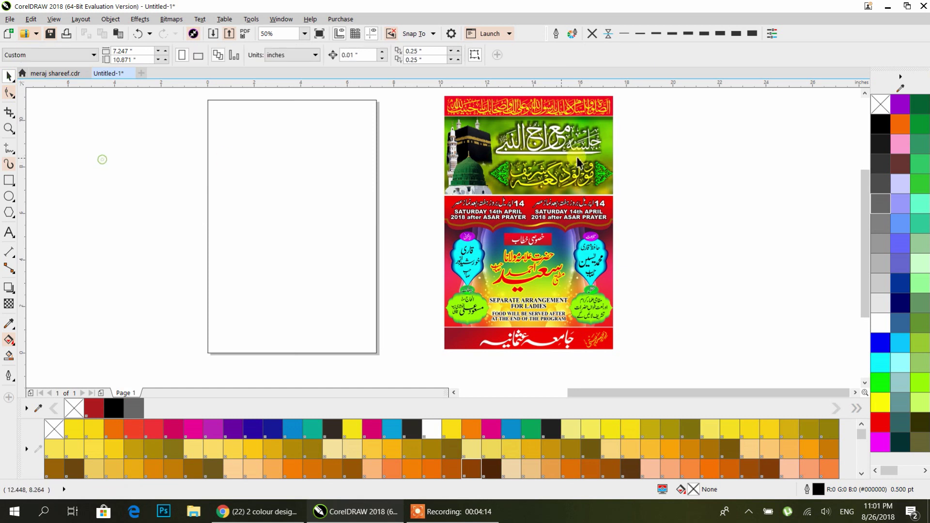
# Step: Ungroup the poster beside the page and move its main group of artwork farther away from the page
pyautogui.click(572, 143)
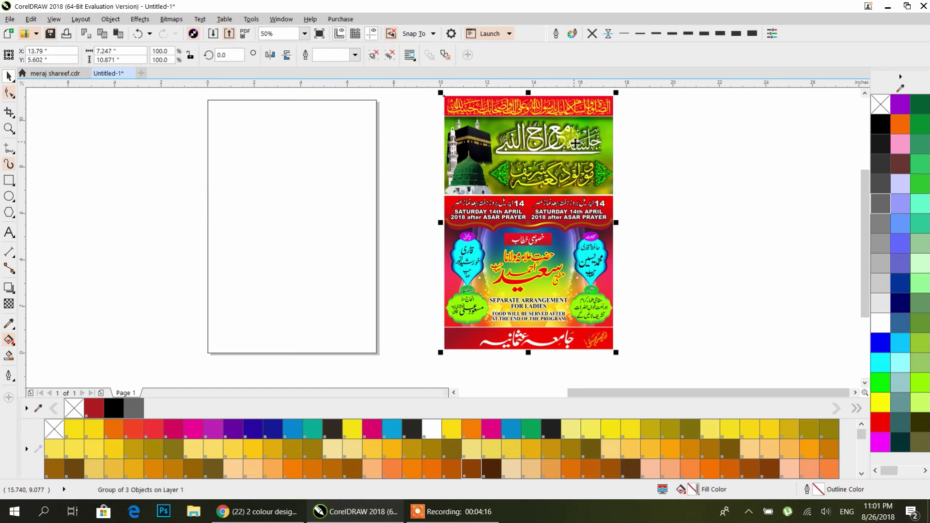
pyautogui.click(374, 55)
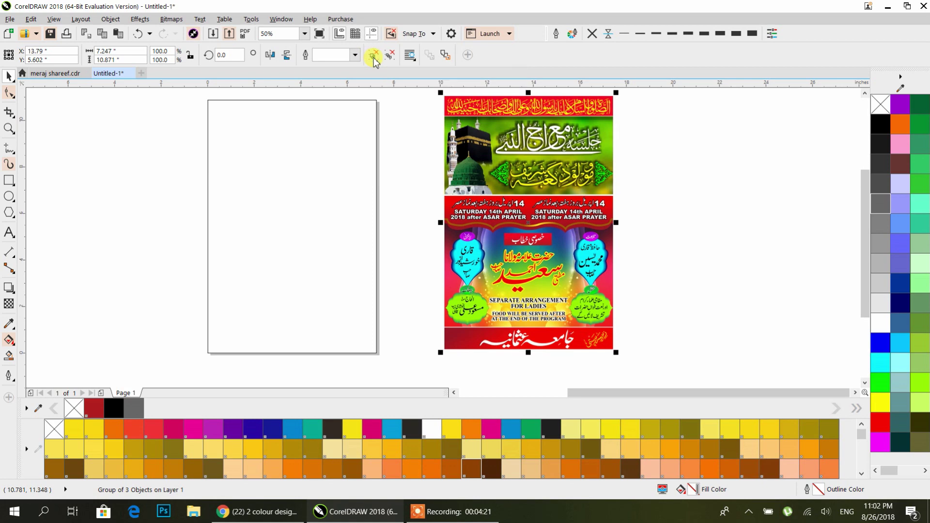
pyautogui.click(703, 201)
pyautogui.moveTo(612, 146); pyautogui.dragTo(770, 146)
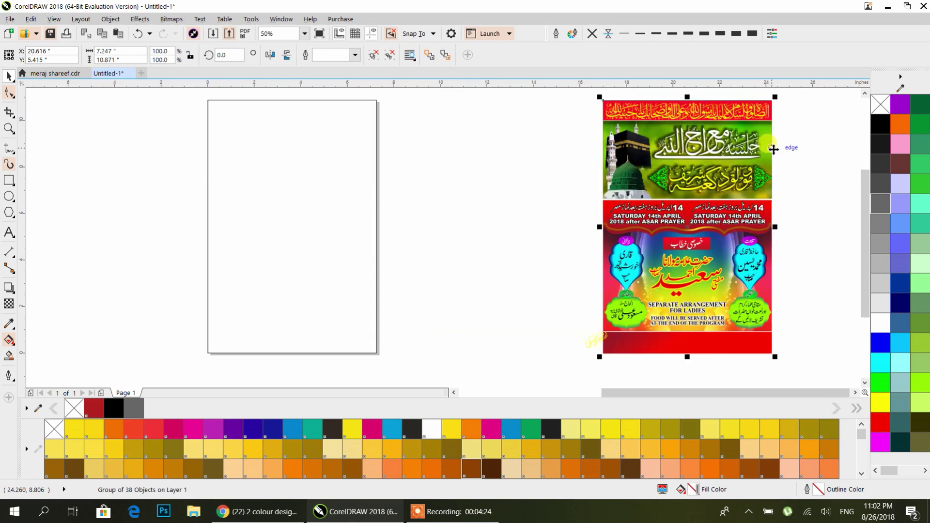
# Step: Ungroup the poster's main artwork further and move the green title banner away from the remaining text elements
pyautogui.click(486, 165)
pyautogui.click(631, 164)
pyautogui.click(373, 64)
pyautogui.click(493, 142)
pyautogui.click(642, 113)
pyautogui.moveTo(570, 154); pyautogui.dragTo(447, 148)
# Step: Move the poster's red and multicolored background PowerClip onto the page, leaving the text and banner pieces outside
pyautogui.click(565, 140)
pyautogui.click(535, 241)
pyautogui.click(675, 178)
pyautogui.moveTo(750, 190); pyautogui.dragTo(377, 210)
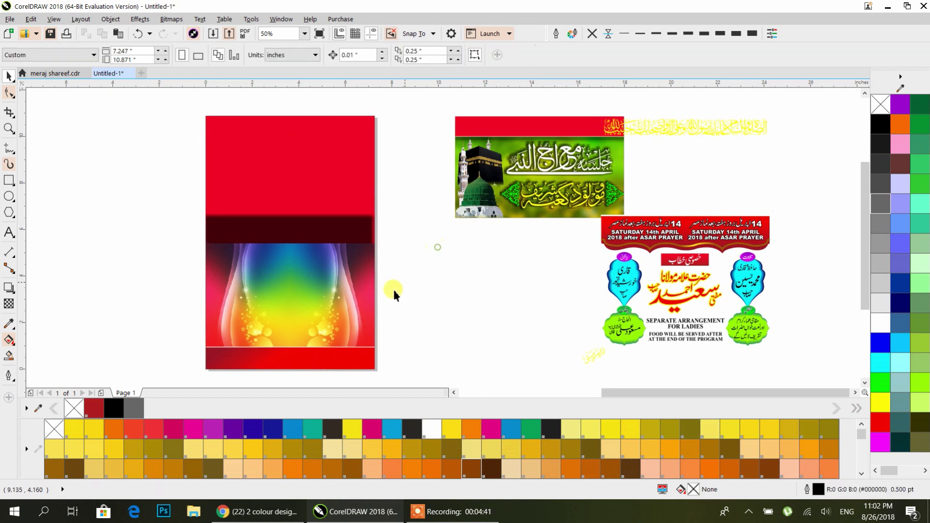
# Step: Convert the grouped multicolored images inside the background PowerClip to a 200 dpi Grayscale (8-bit) bitmap
pyautogui.keyDown('ctrl'); pyautogui.click(356, 299); pyautogui.keyUp('ctrl')
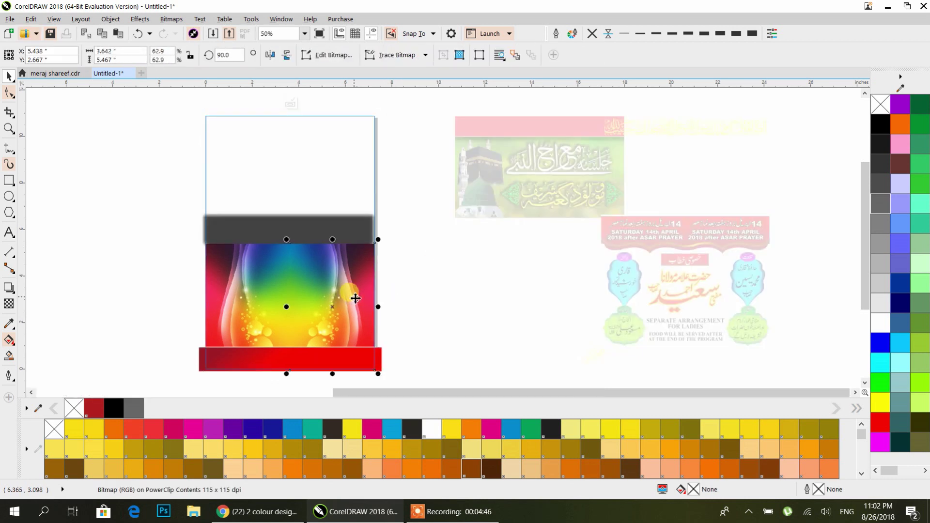
pyautogui.click(390, 302)
pyautogui.moveTo(408, 229); pyautogui.dragTo(208, 363)
pyautogui.click(244, 324)
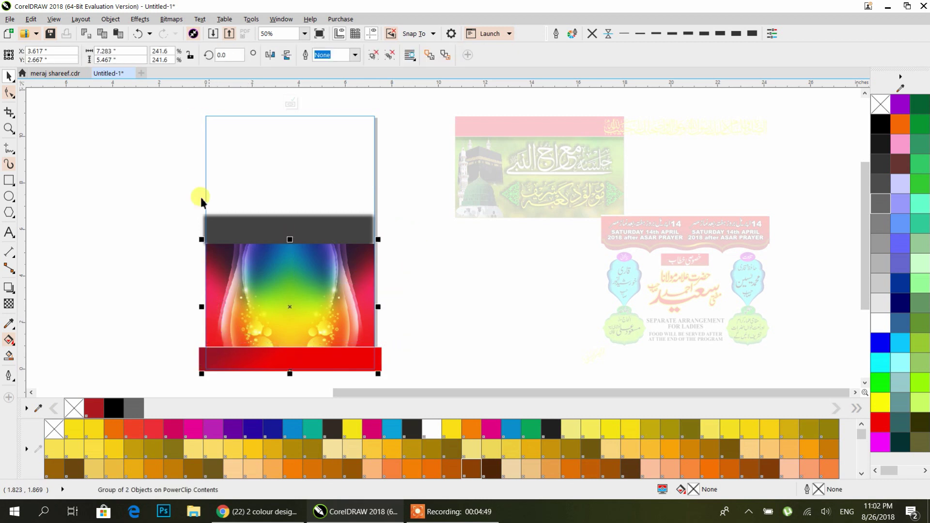
pyautogui.click(171, 20)
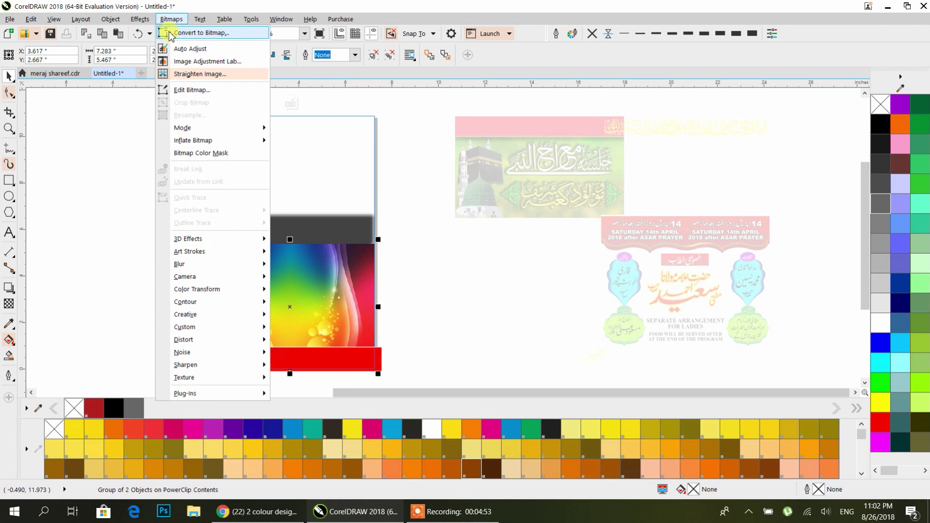
pyautogui.click(171, 34)
pyautogui.click(439, 227)
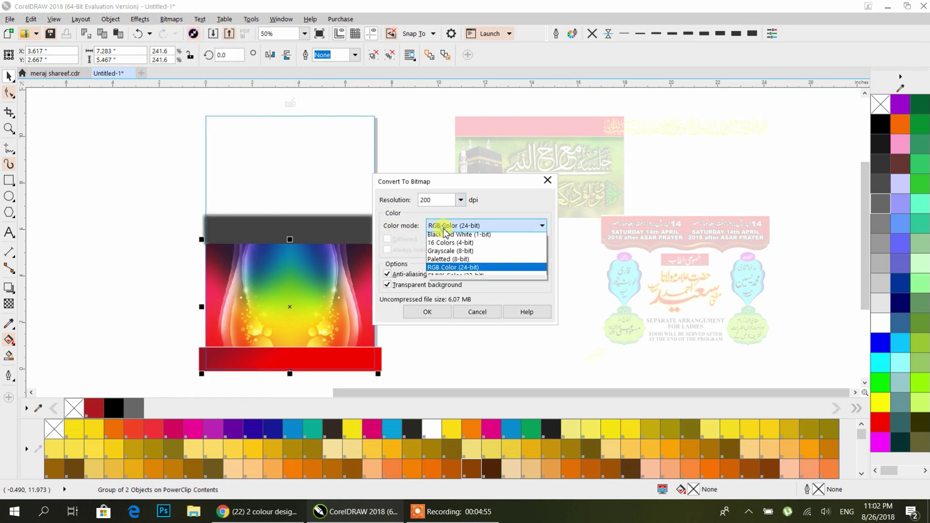
pyautogui.click(446, 254)
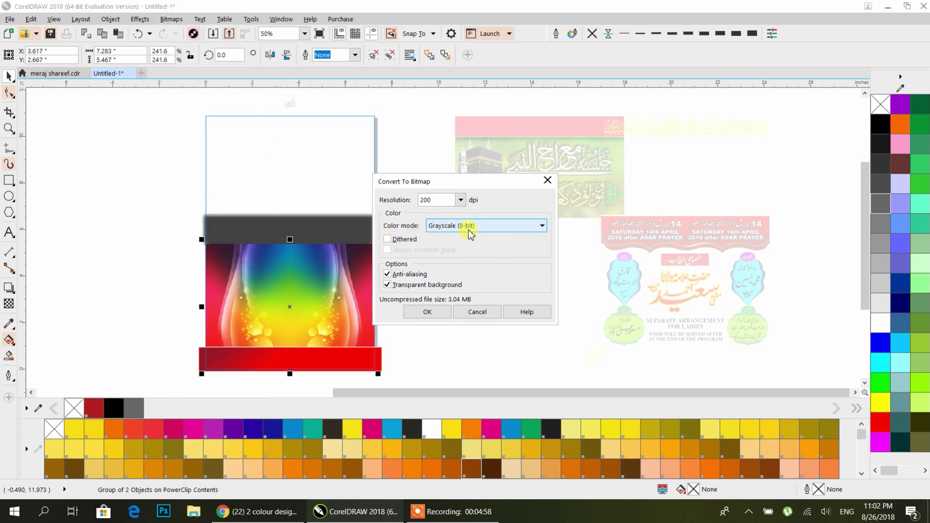
pyautogui.click(427, 311)
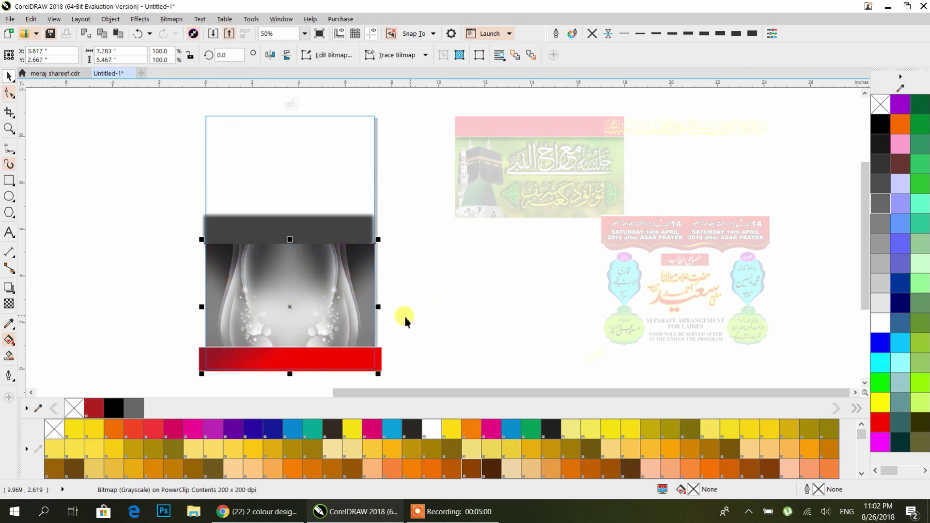
# Step: Recolor the red strip at the lower edge of the background with a light gray fill (#E6E6E6)
pyautogui.click(389, 355)
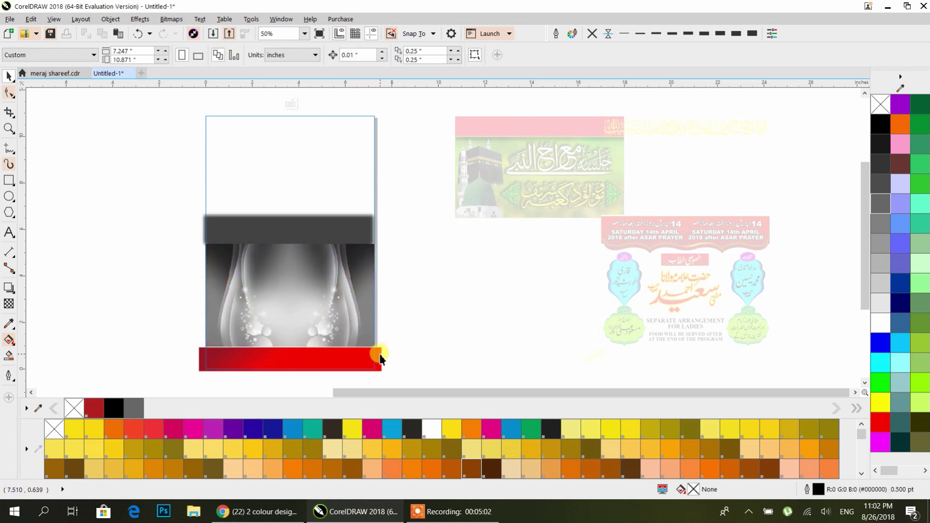
pyautogui.click(381, 358)
pyautogui.click(133, 408)
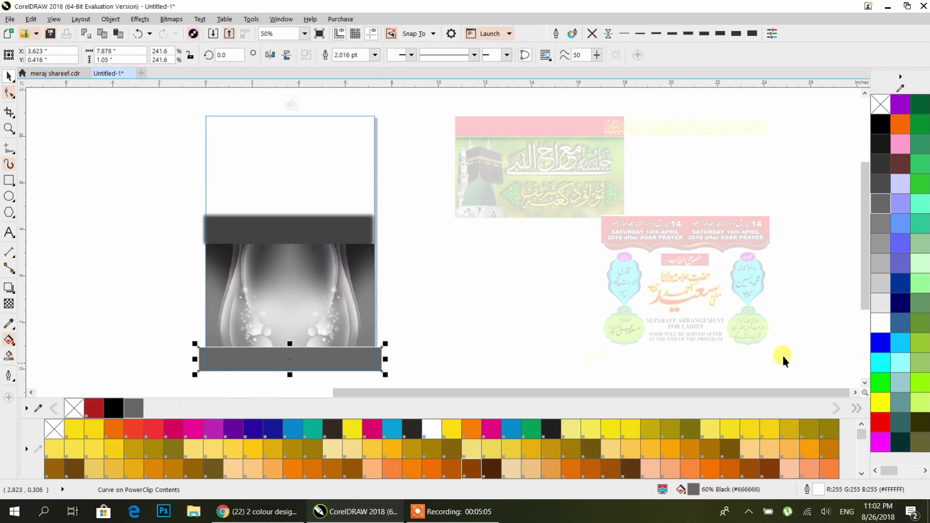
pyautogui.click(881, 303)
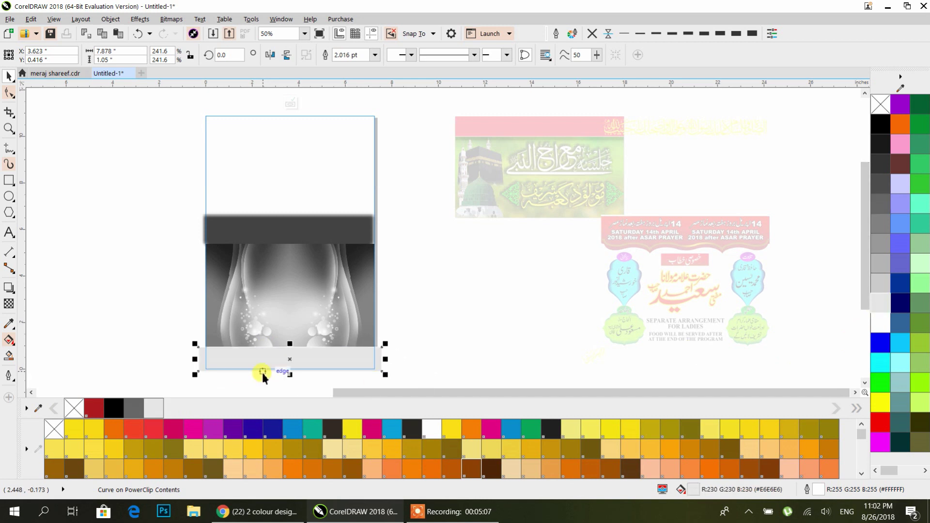
# Step: Apply a vertical fountain fill to the lower strip, medium gray at its base to white above, and finish editing the PowerClip
pyautogui.scroll(2, 262, 373)
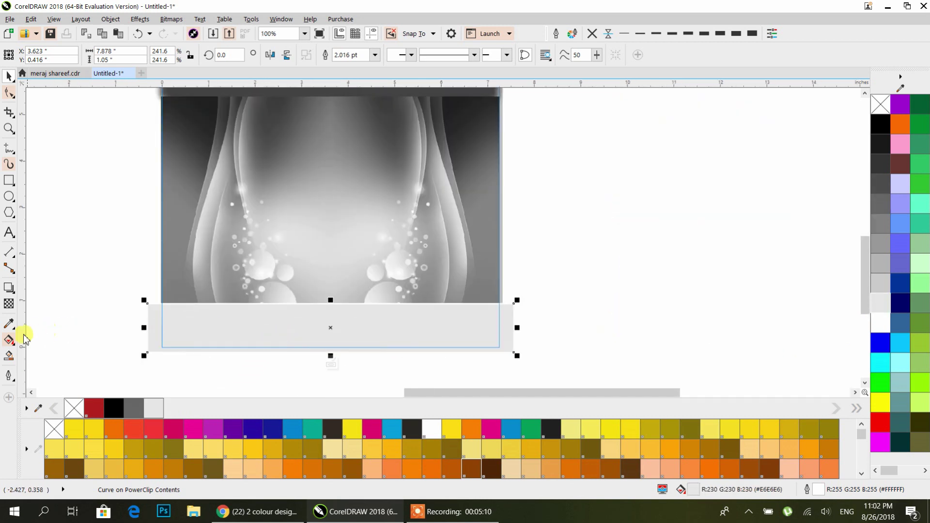
pyautogui.click(10, 341)
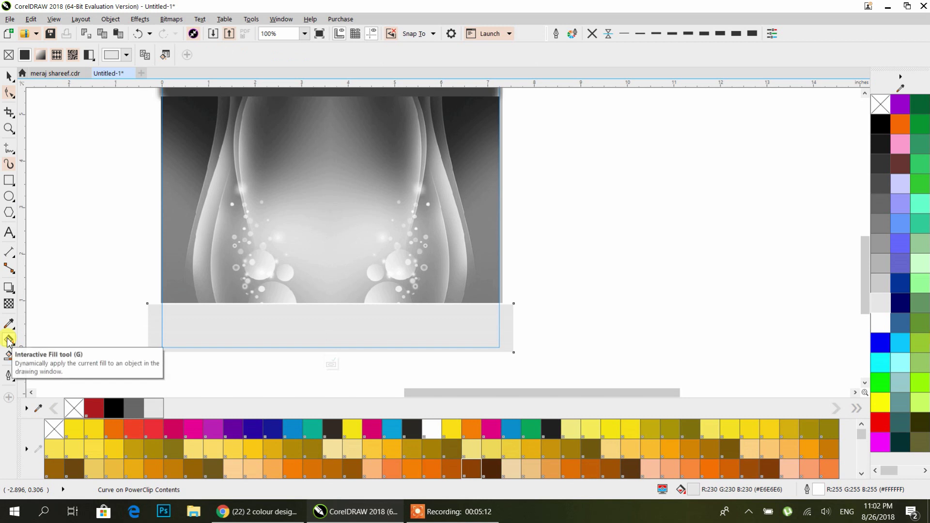
pyautogui.moveTo(317, 338); pyautogui.dragTo(317, 302)
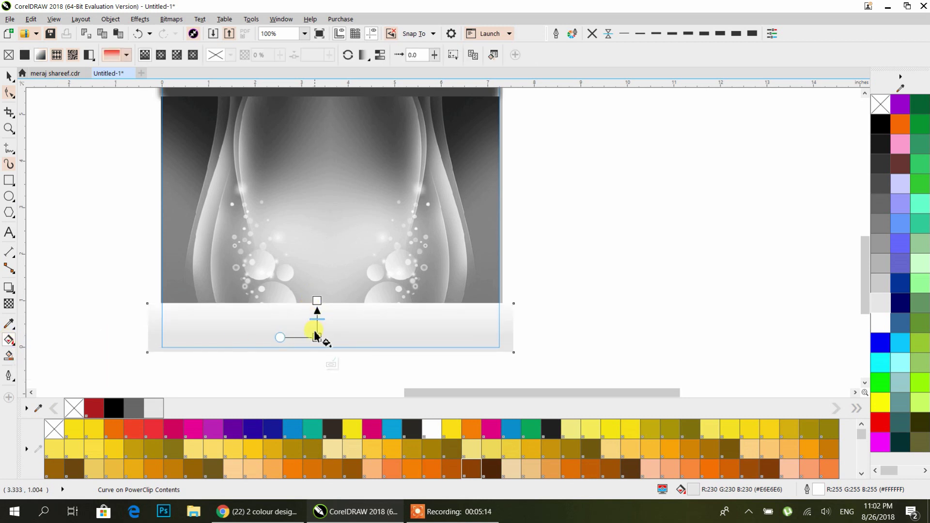
pyautogui.moveTo(317, 337); pyautogui.dragTo(316, 350)
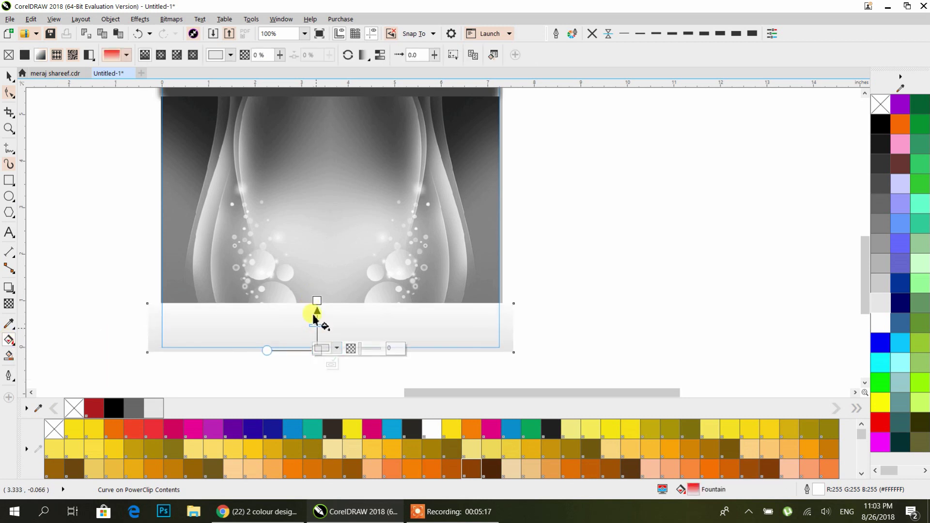
pyautogui.click(879, 222)
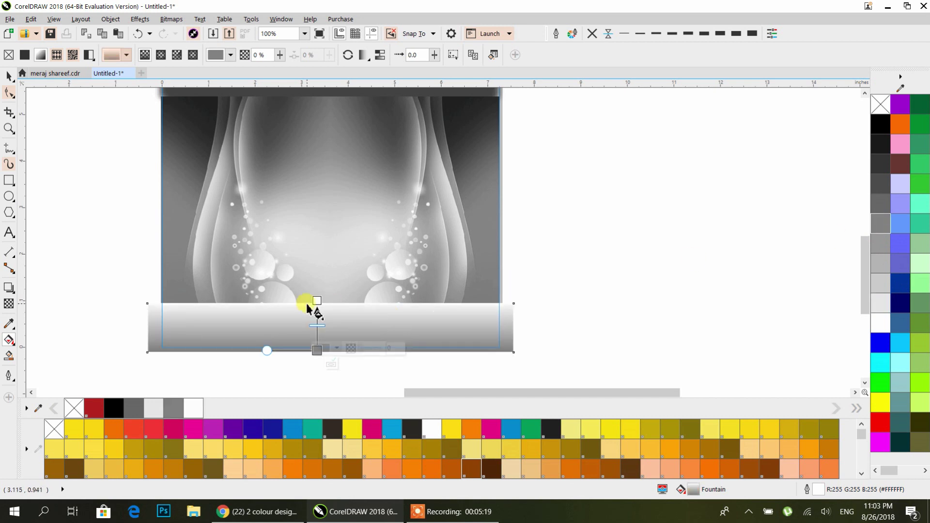
pyautogui.click(316, 300)
pyautogui.click(8, 74)
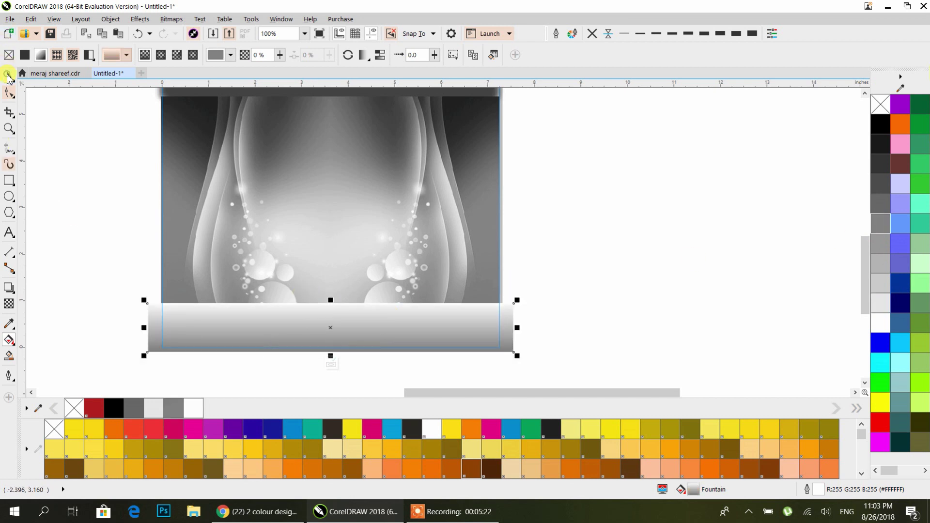
pyautogui.keyDown('ctrl'); pyautogui.click(574, 201); pyautogui.keyUp('ctrl')
# Step: Fill the red background PowerClip frame with light gray (#E6E6E6)
pyautogui.scroll(-1, 568, 220)
pyautogui.moveTo(568, 220); pyautogui.dragTo(391, 289)
pyautogui.click(299, 174)
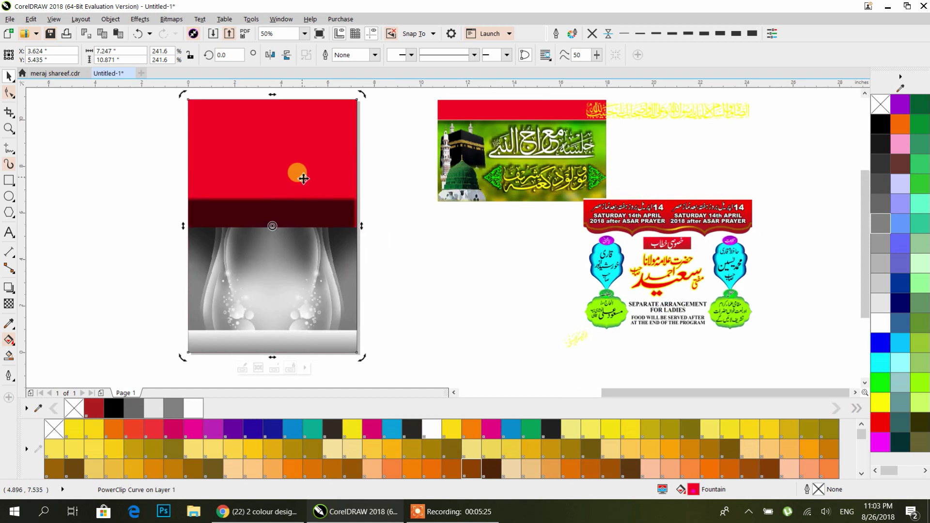
pyautogui.click(880, 304)
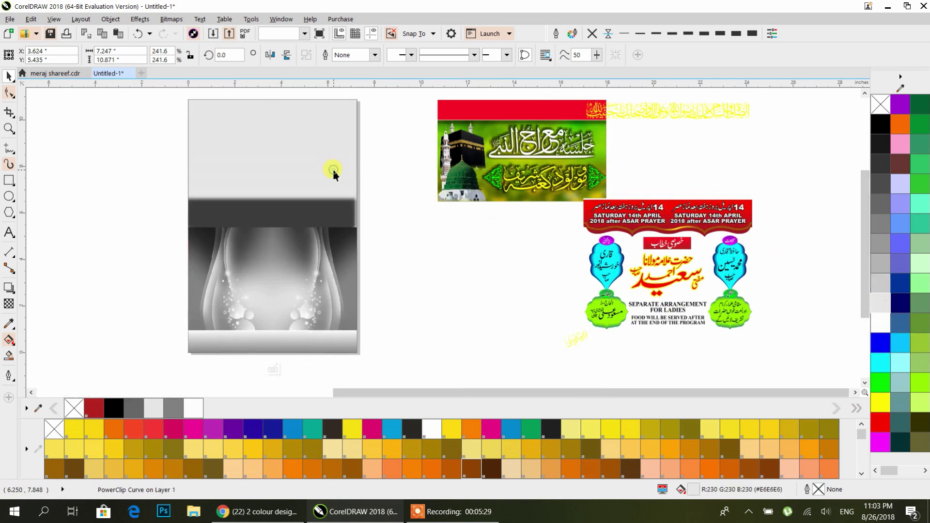
# Step: Shift the dark shadow band inside the PowerClip slightly so it reaches the page's right edge, and finish editing the contents
pyautogui.keyDown('ctrl'); pyautogui.click(334, 171); pyautogui.keyUp('ctrl')
pyautogui.click(314, 199)
pyautogui.moveTo(368, 219); pyautogui.dragTo(373, 221)
pyautogui.keyDown('ctrl'); pyautogui.click(394, 235); pyautogui.keyUp('ctrl')
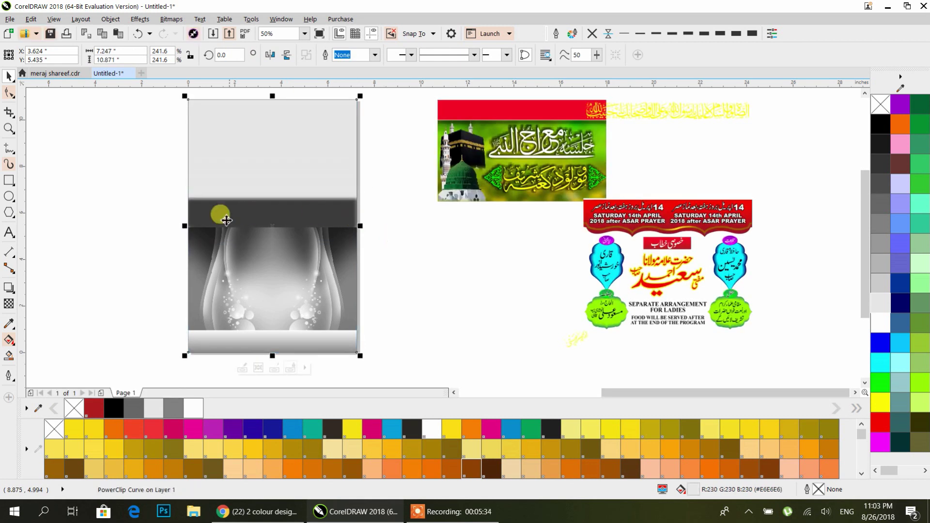
pyautogui.click(434, 258)
pyautogui.moveTo(527, 206); pyautogui.dragTo(541, 211)
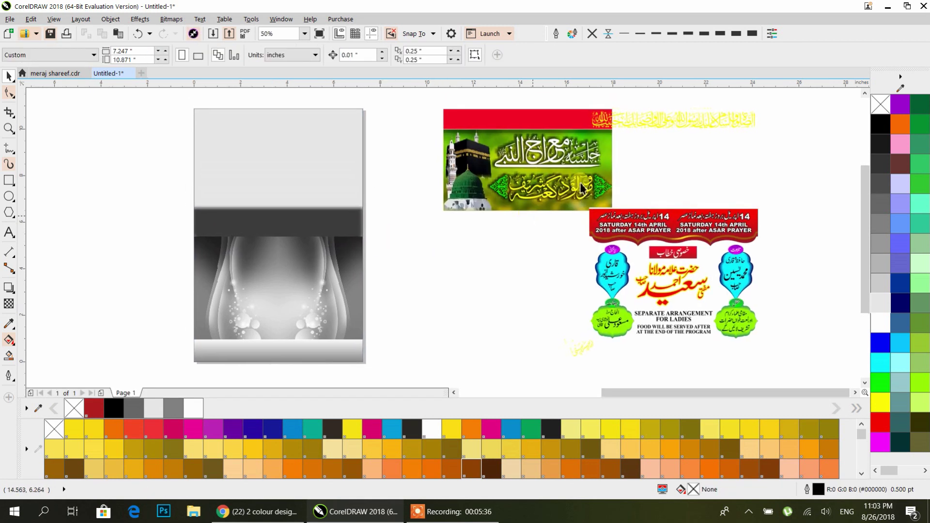
# Step: Move the Kaaba and calligraphy header banner onto the page, aligning its upper corner with the page's upper-left corner
pyautogui.click(660, 122)
pyautogui.click(545, 119)
pyautogui.moveTo(541, 118); pyautogui.dragTo(339, 158)
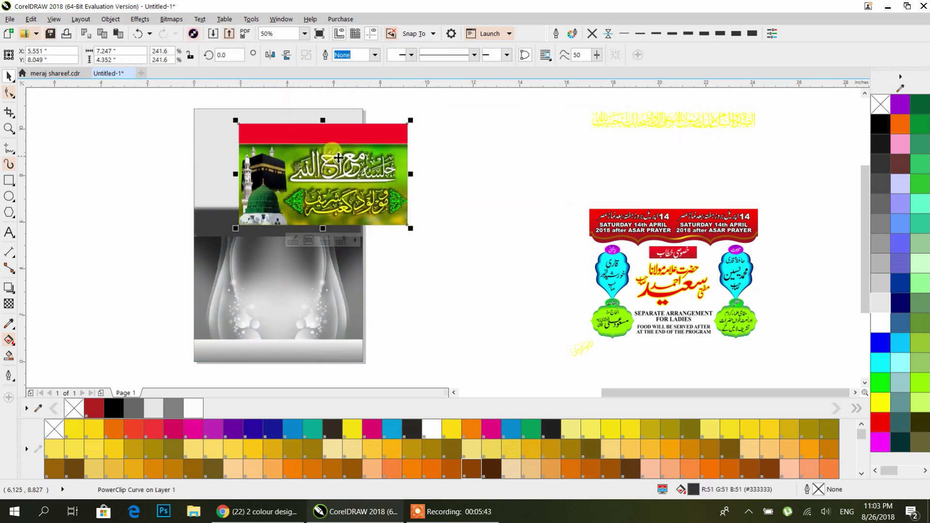
pyautogui.moveTo(240, 128); pyautogui.dragTo(193, 114)
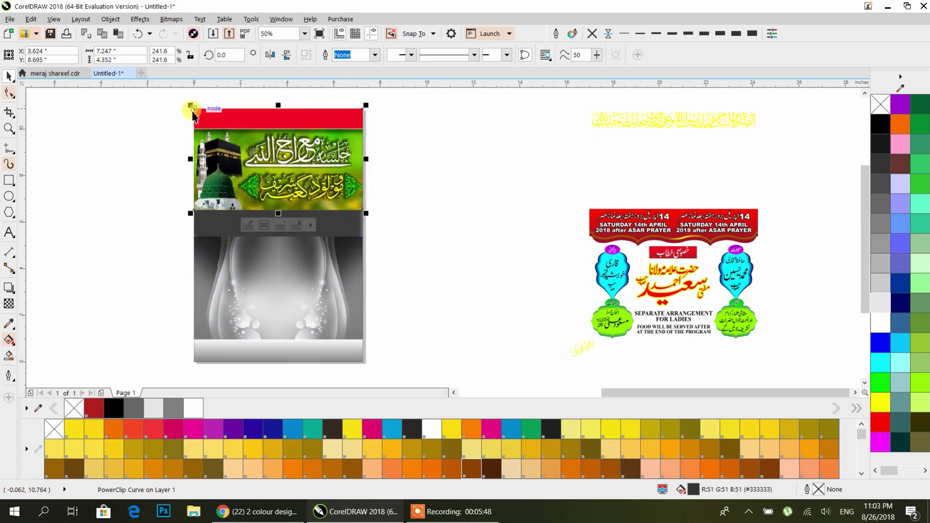
pyautogui.click(473, 140)
pyautogui.click(328, 156)
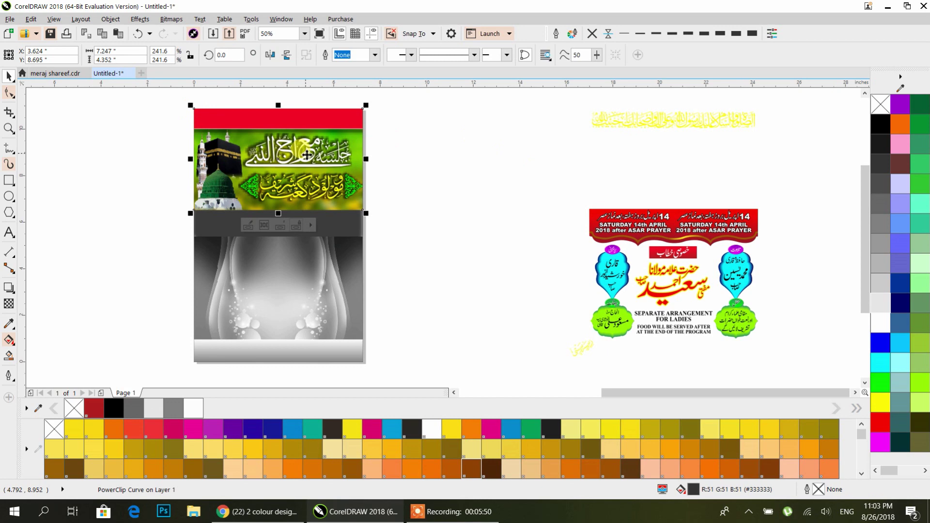
pyautogui.doubleClick(307, 154)
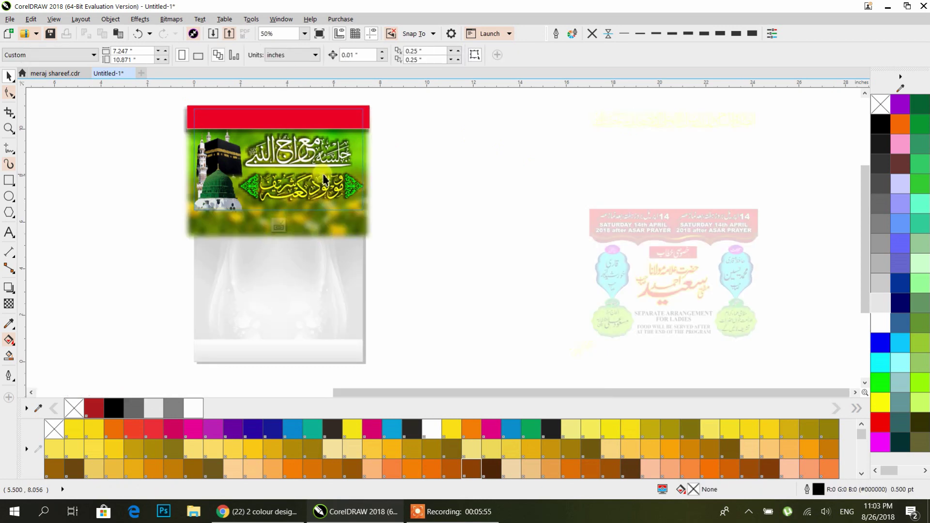
pyautogui.keyDown('ctrl'); pyautogui.click(428, 169); pyautogui.keyUp('ctrl')
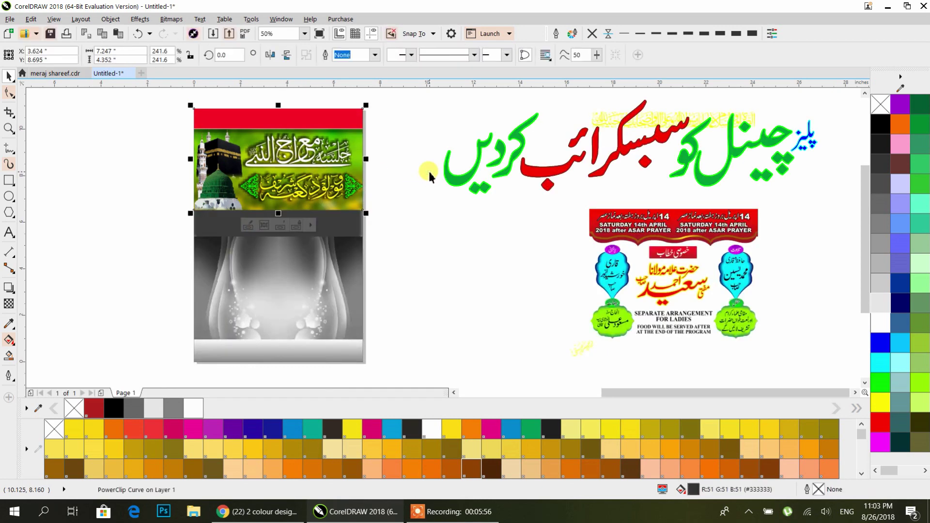
# Step: Edit the header banner's PowerClip contents and convert the blurred green background to an 8-bit grayscale bitmap at 200 dpi
pyautogui.rightClick(359, 142)
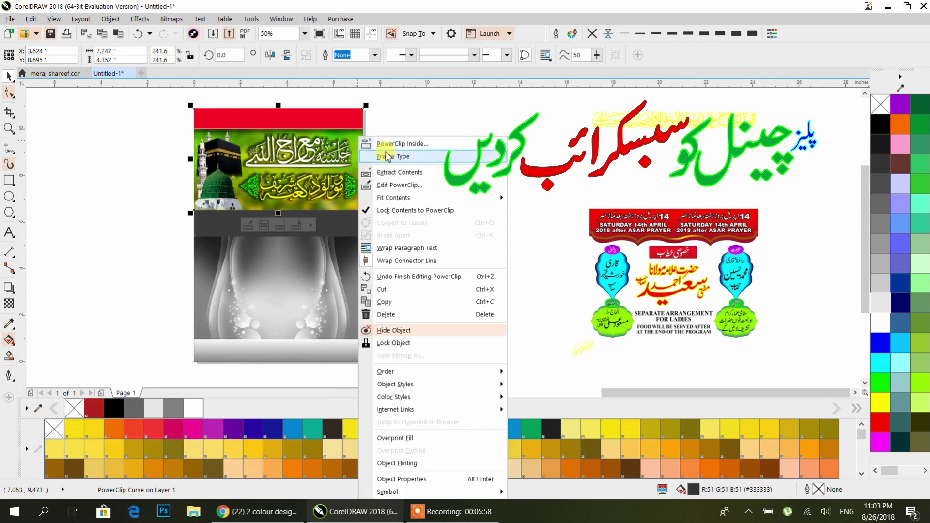
pyautogui.click(415, 187)
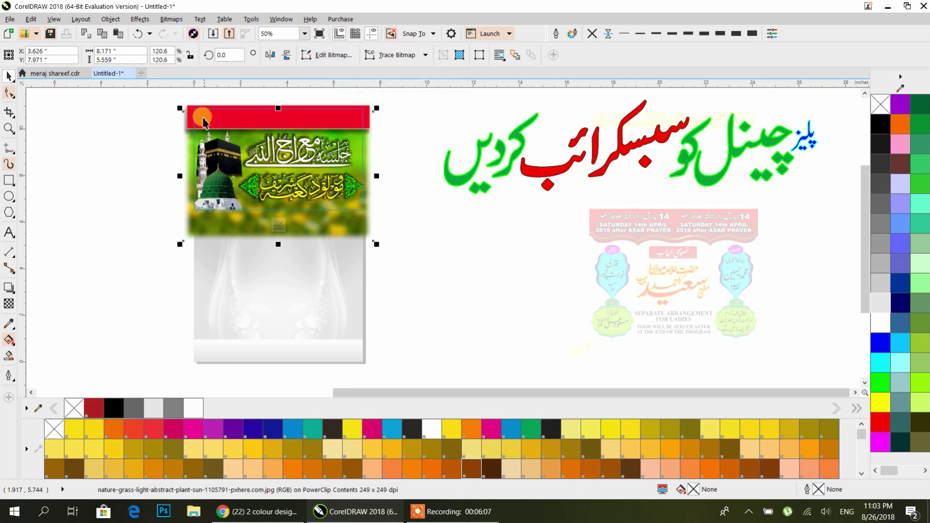
pyautogui.click(169, 20)
pyautogui.click(170, 31)
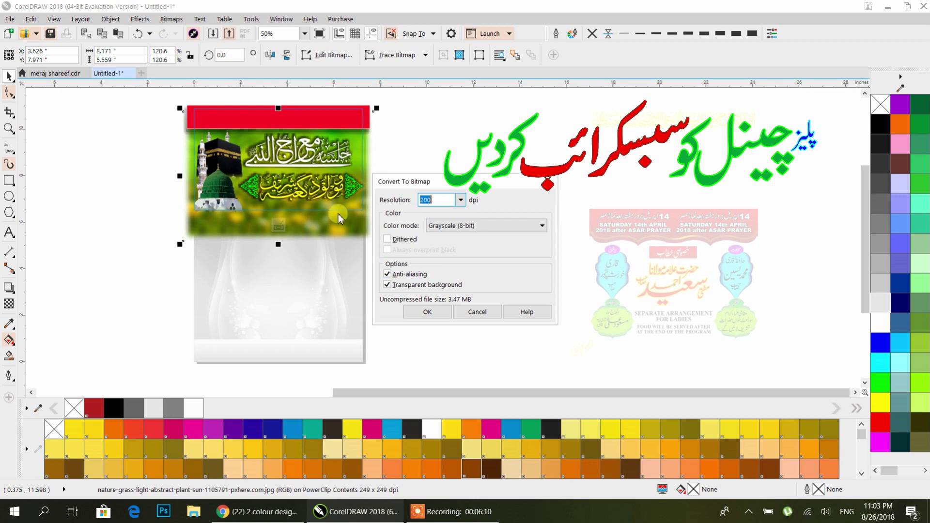
pyautogui.click(465, 226)
pyautogui.click(463, 251)
pyautogui.click(441, 310)
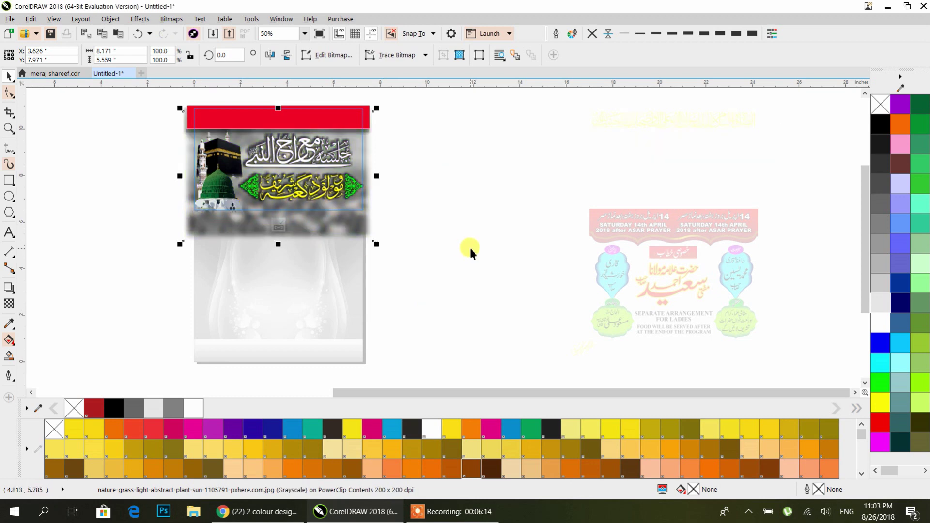
# Step: Convert the Kaaba and green dome group to an 8-bit grayscale bitmap at 200 dpi with a transparent background
pyautogui.click(236, 176)
pyautogui.scroll(1, 236, 176)
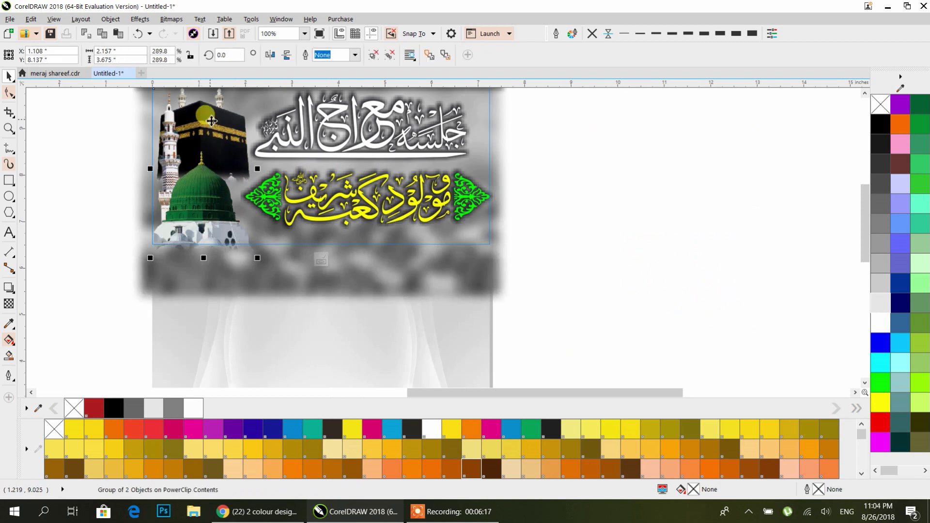
pyautogui.scroll(-1, 211, 121)
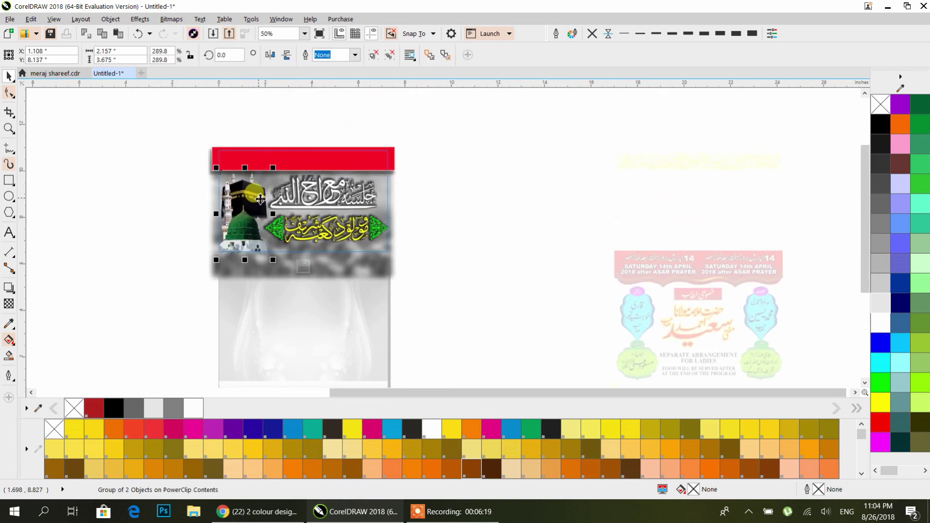
pyautogui.click(123, 118)
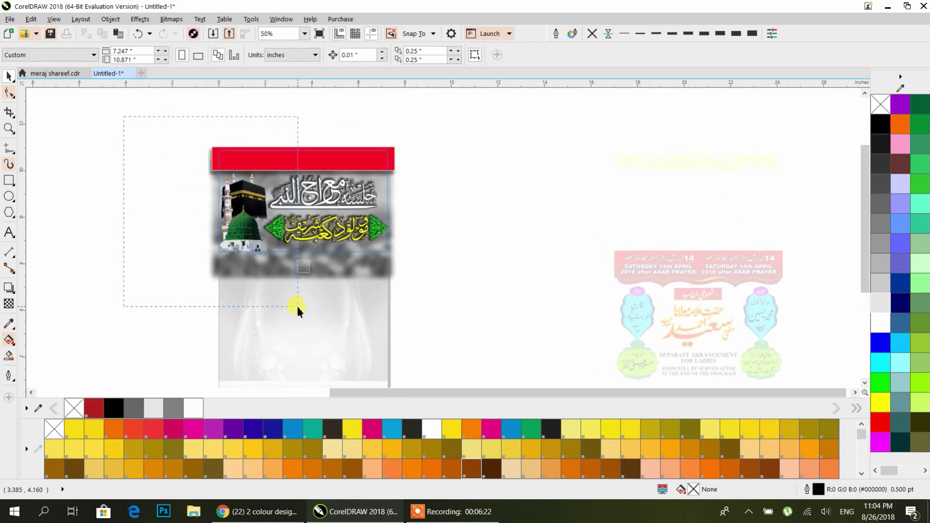
pyautogui.moveTo(296, 305); pyautogui.dragTo(296, 305)
pyautogui.click(139, 19)
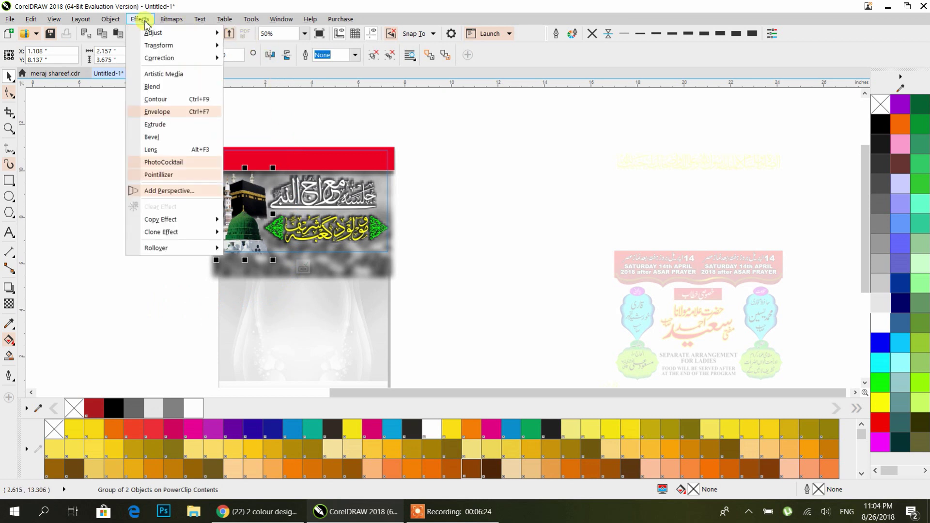
pyautogui.moveTo(171, 19)
pyautogui.click(167, 34)
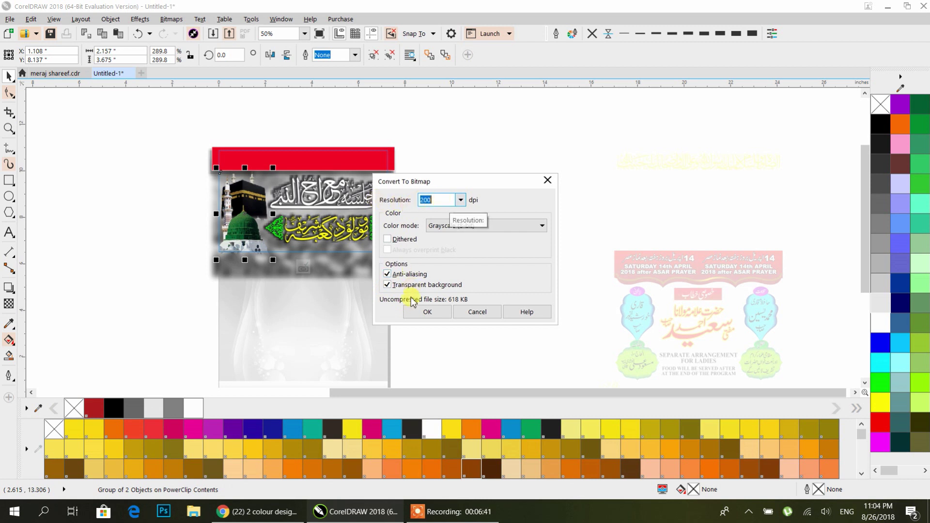
pyautogui.click(420, 315)
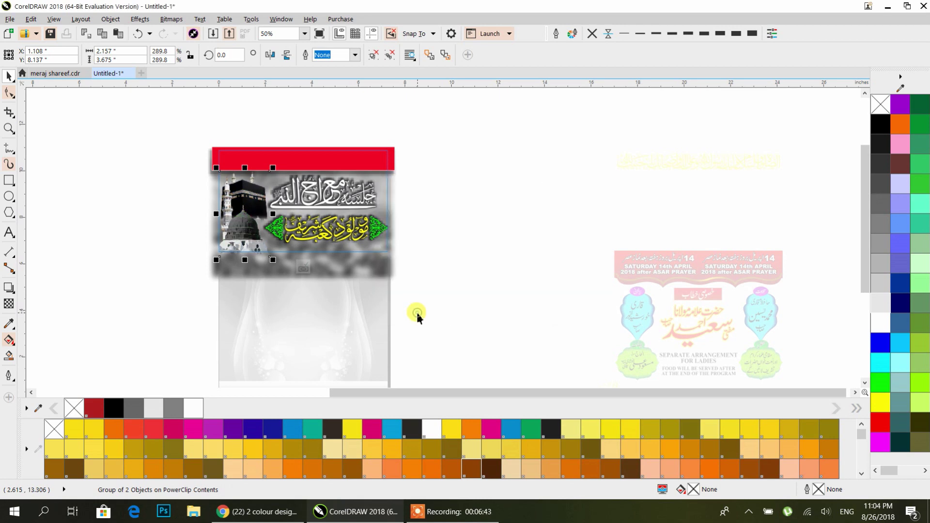
# Step: Ungroup the header calligraphy, including the nested group with the green ornaments, into individually selectable objects
pyautogui.click(173, 248)
pyautogui.scroll(4, 305, 233)
pyautogui.click(317, 254)
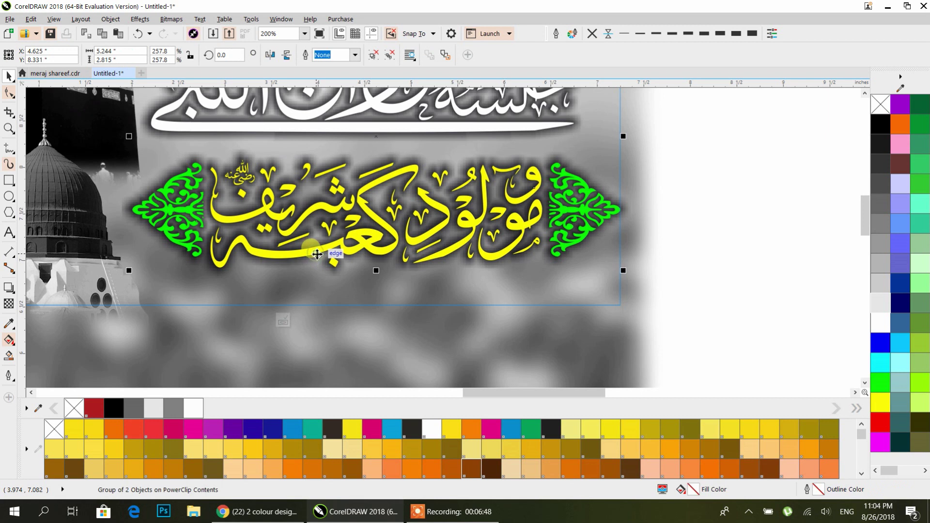
pyautogui.click(372, 59)
pyautogui.click(715, 205)
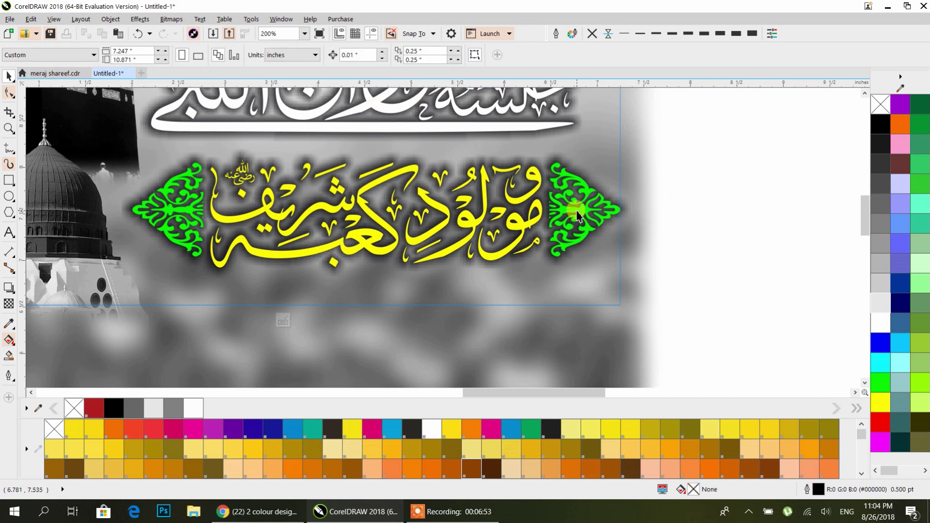
pyautogui.click(577, 214)
pyautogui.click(373, 55)
pyautogui.click(760, 193)
# Step: Fill both green ornaments beside the yellow calligraphy with light gray (#E6E6E6)
pyautogui.click(572, 209)
pyautogui.keyDown('shift'); pyautogui.click(208, 218); pyautogui.keyUp('shift')
pyautogui.click(882, 186)
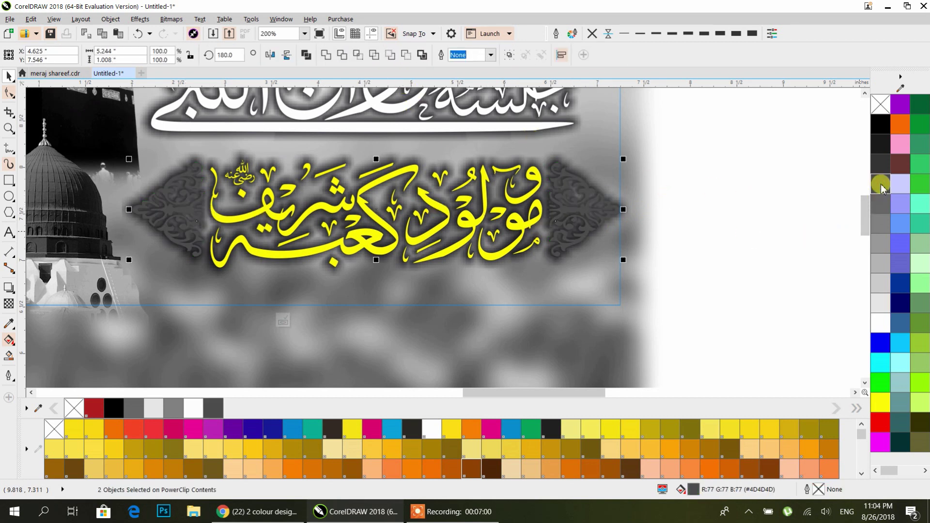
pyautogui.click(881, 167)
pyautogui.click(881, 303)
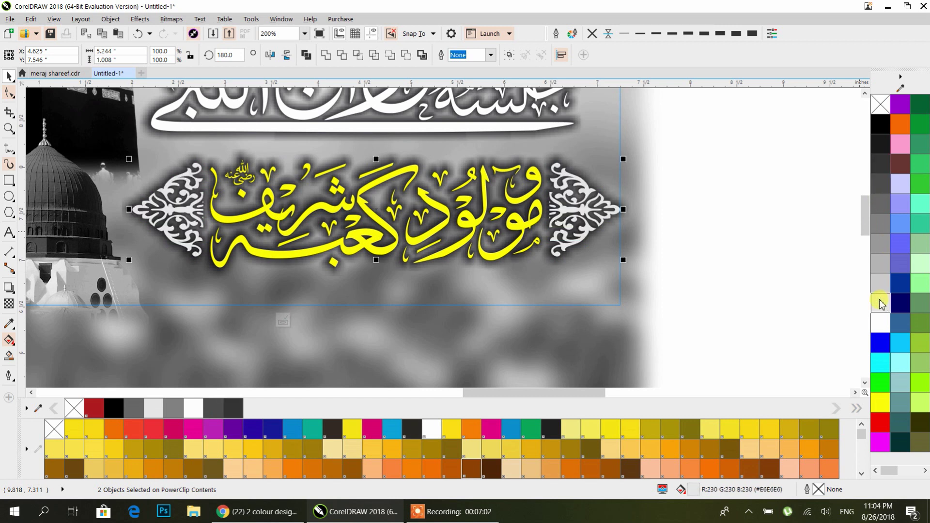
pyautogui.click(681, 228)
# Step: Group the two light gray ornaments on either side of the yellow calligraphy
pyautogui.click(527, 235)
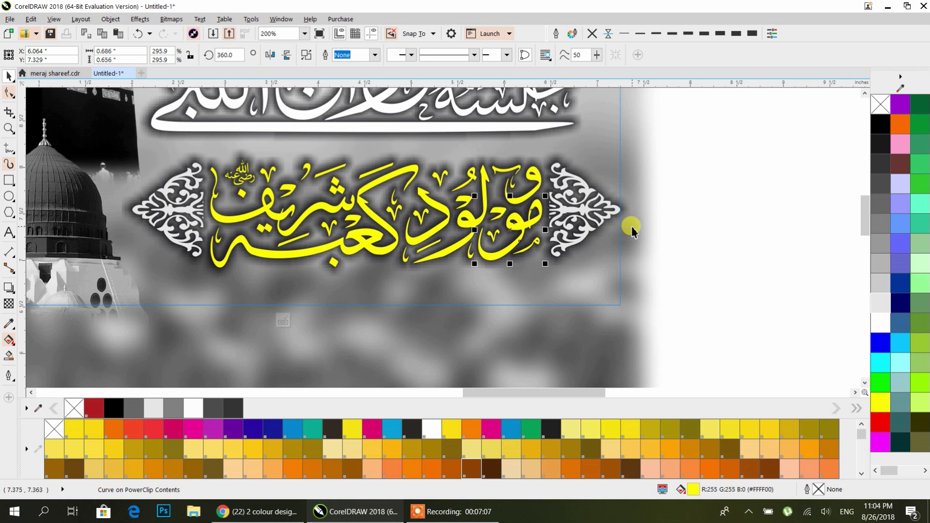
pyautogui.moveTo(627, 212); pyautogui.dragTo(651, 267)
pyautogui.click(557, 247)
pyautogui.click(680, 234)
pyautogui.click(628, 266)
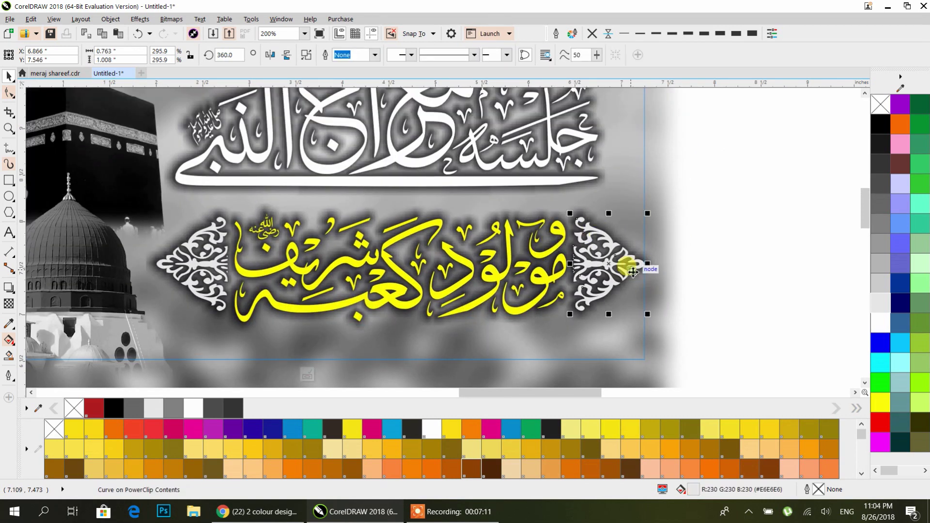
pyautogui.keyDown('shift'); pyautogui.click(216, 269); pyautogui.keyUp('shift')
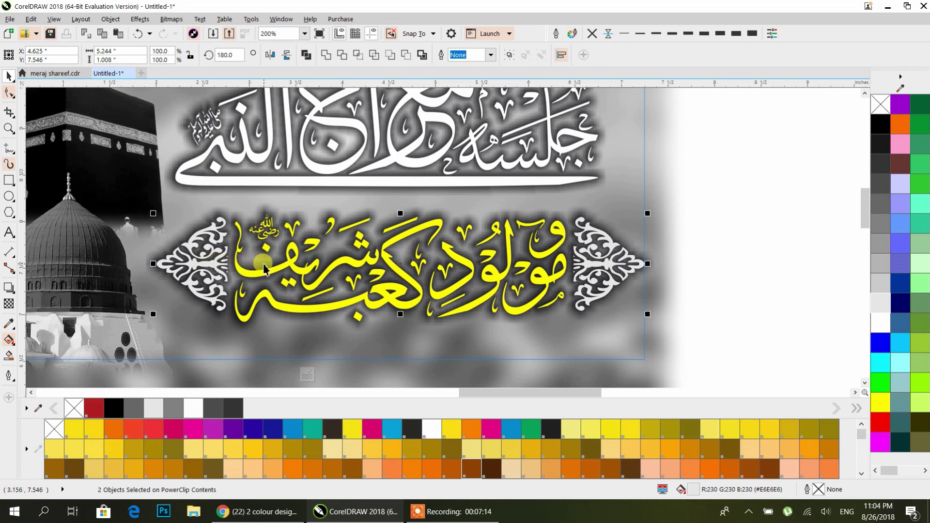
pyautogui.hotkey('ctrl', 'g')
# Step: Group all the pieces of the yellow calligraphy line between the ornaments
pyautogui.click(762, 182)
pyautogui.moveTo(762, 179); pyautogui.dragTo(213, 349)
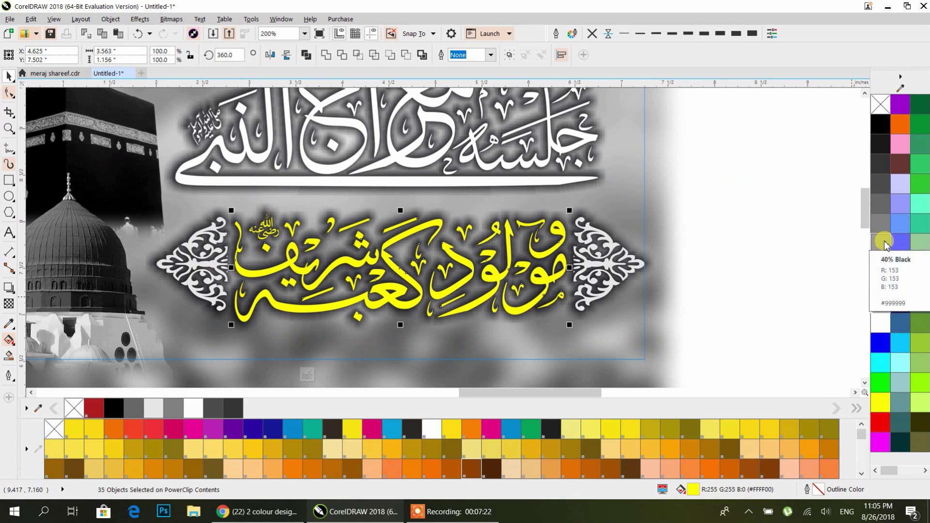
pyautogui.hotkey('ctrl', 'g')
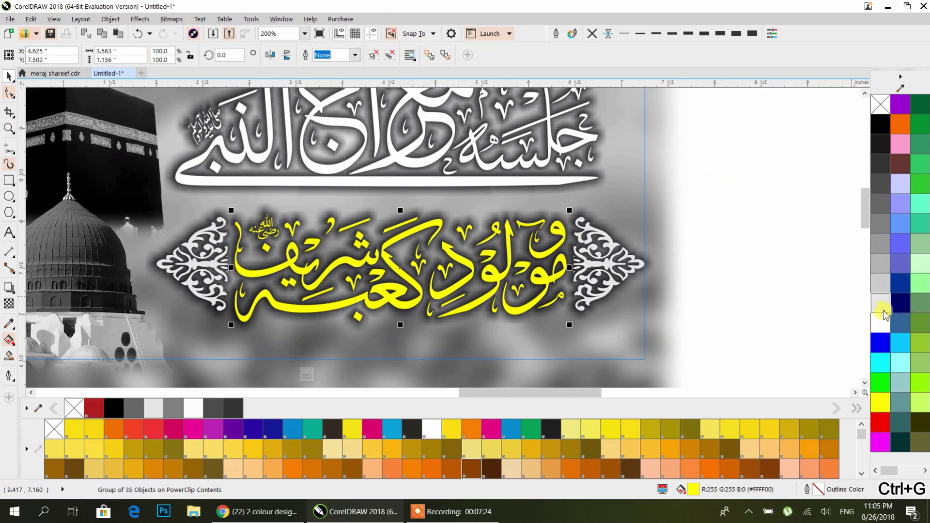
# Step: Try progressively darker gray fills on the grouped calligraphy line, down to 40% Black (#999999)
pyautogui.click(883, 308)
pyautogui.click(884, 287)
pyautogui.click(880, 262)
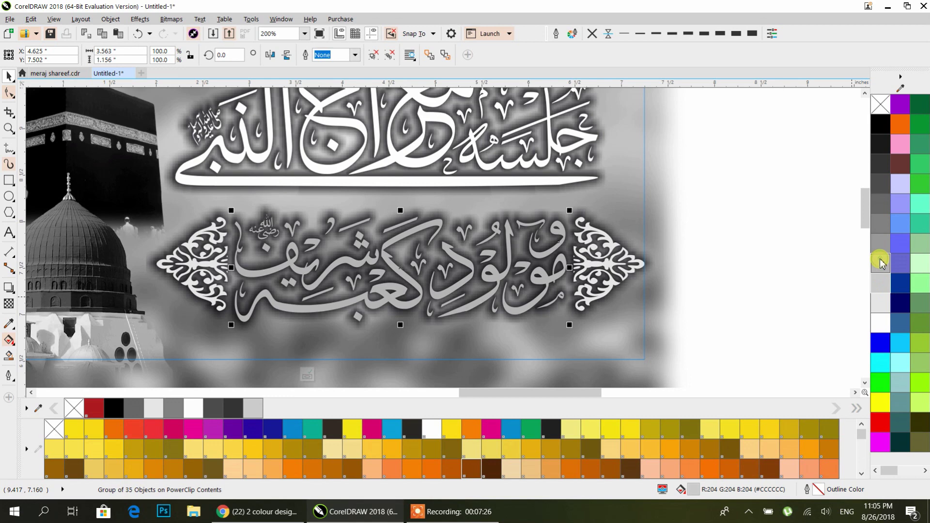
pyautogui.click(880, 244)
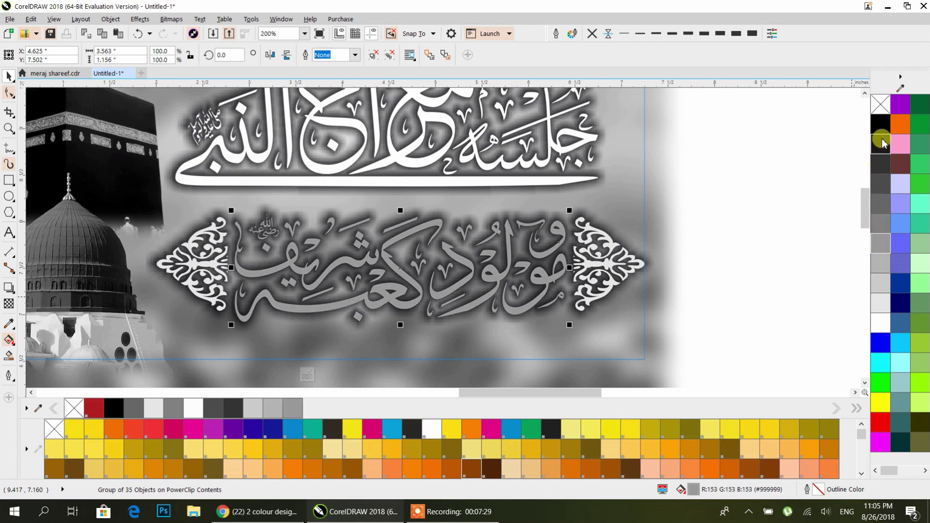
# Step: Fill the grouped calligraphy line with black and give it a white outline
pyautogui.click(880, 124)
pyautogui.rightClick(872, 321)
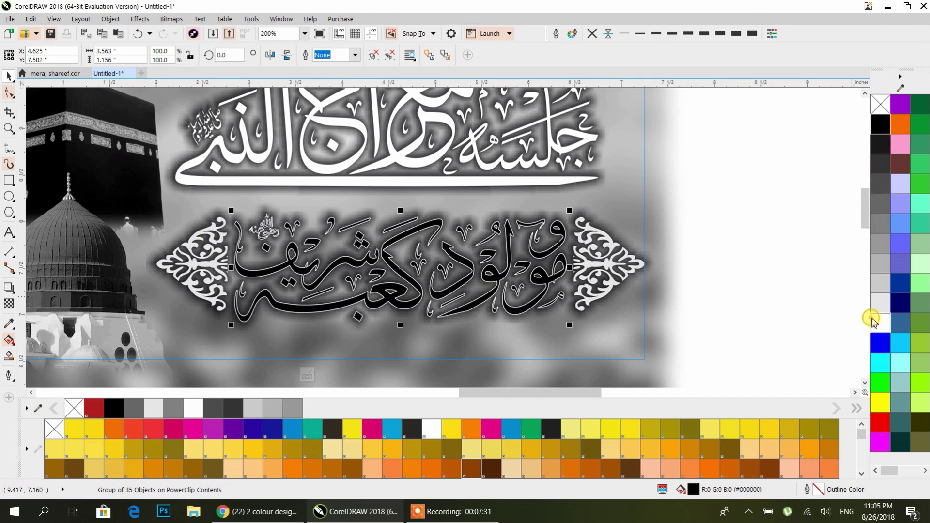
# Step: Give the calligraphy's white outline rounded corners and line caps, place it behind the fill, and thicken it
pyautogui.click(557, 34)
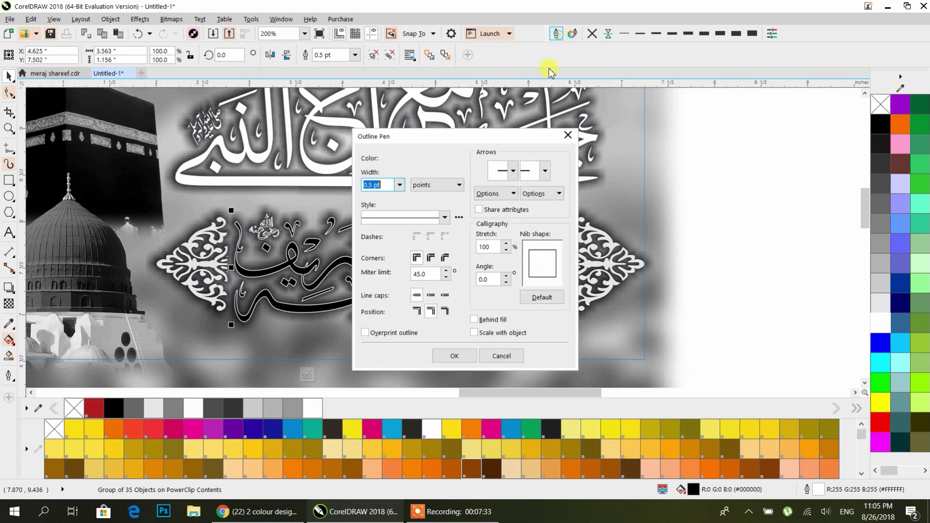
pyautogui.click(429, 259)
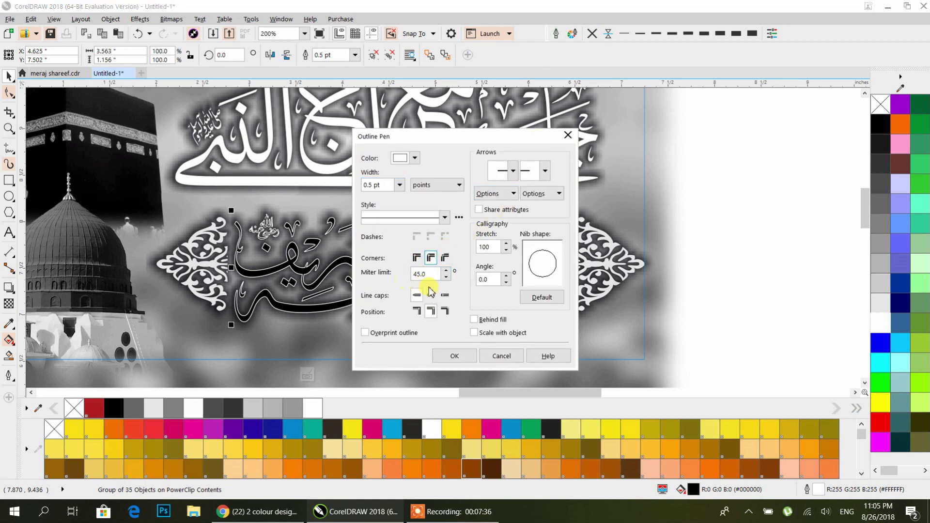
pyautogui.click(431, 295)
pyautogui.click(432, 313)
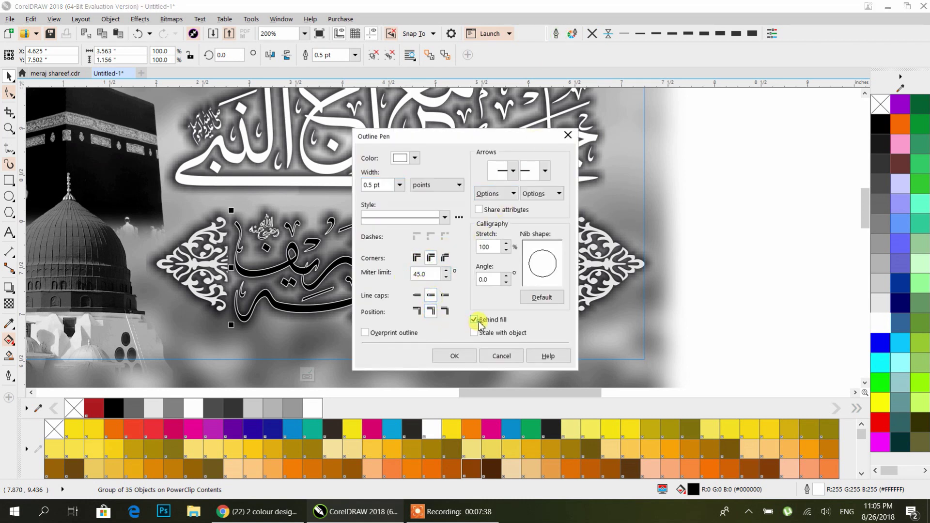
pyautogui.click(464, 361)
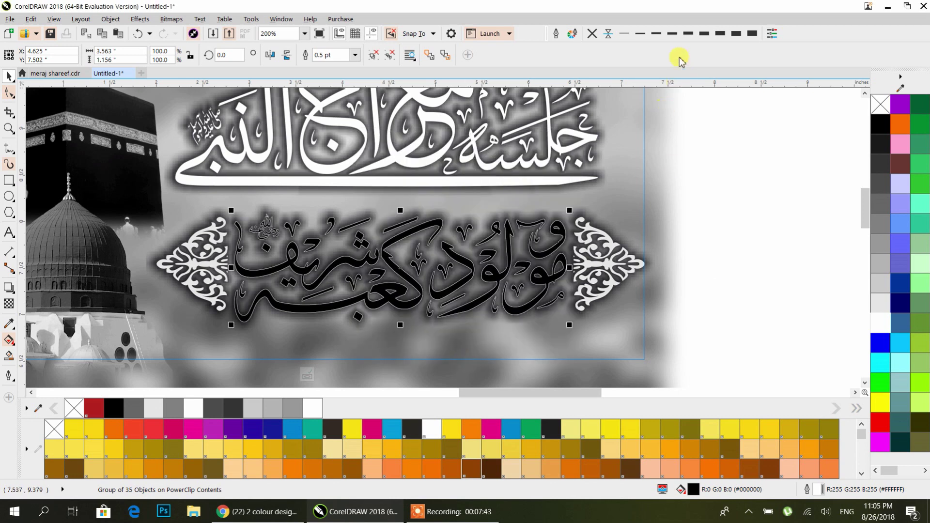
pyautogui.click(670, 38)
pyautogui.click(687, 35)
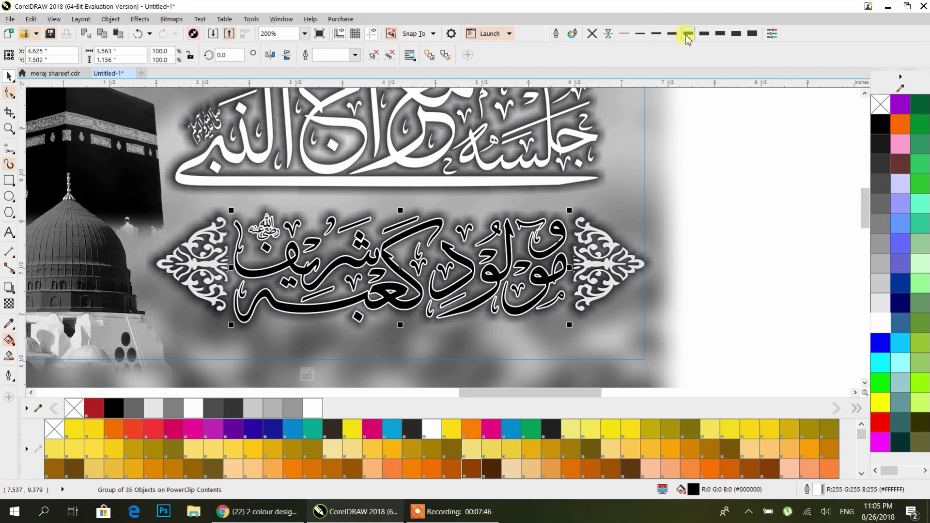
# Step: Fill the red strip across the top of the header banner with light gray (#E6E6E6)
pyautogui.click(812, 203)
pyautogui.scroll(-2, 807, 202)
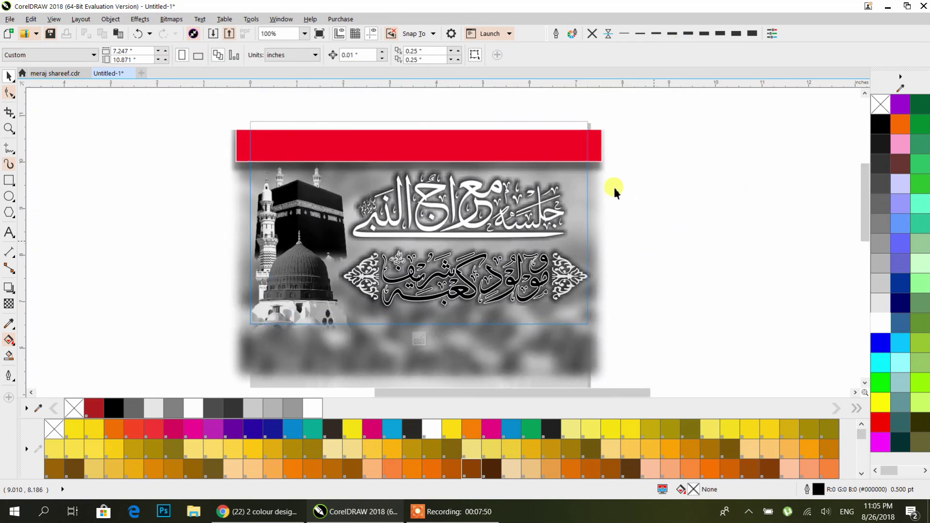
pyautogui.click(595, 140)
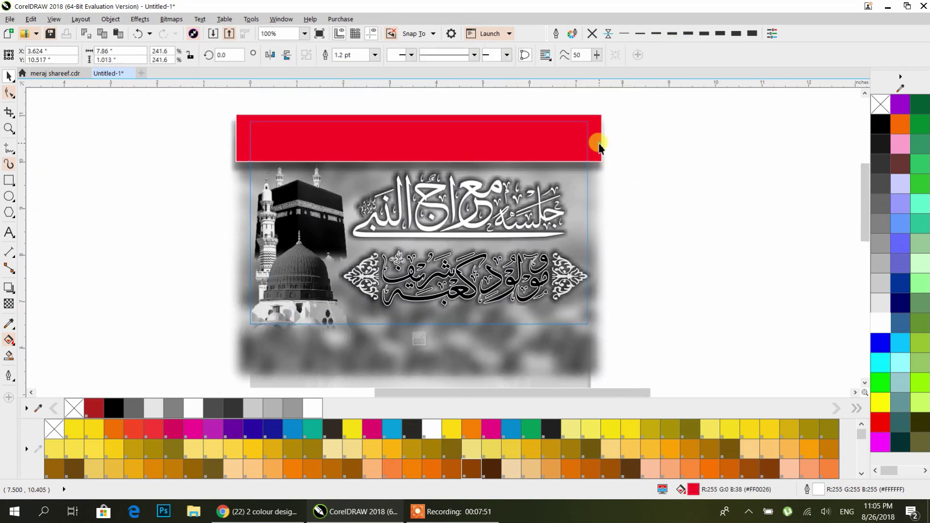
pyautogui.click(887, 305)
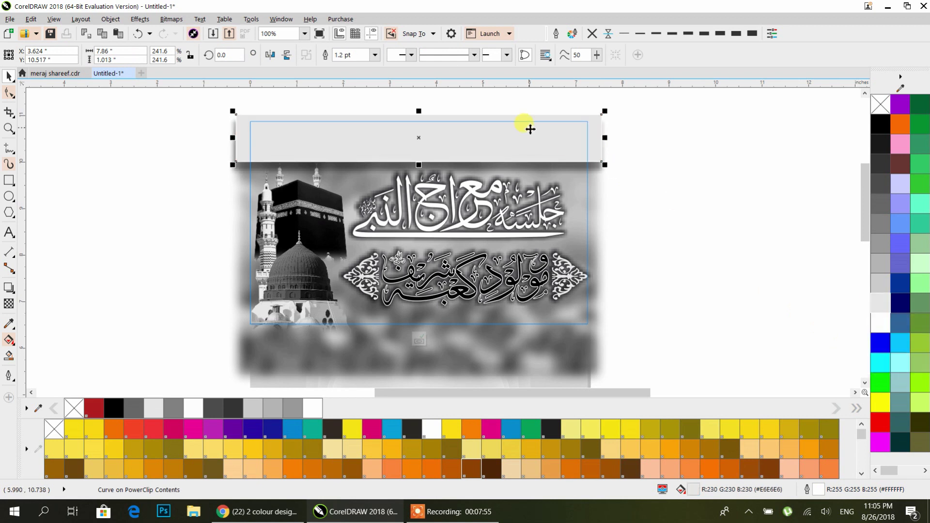
# Step: Place the yellow calligraphy line on the header banner's light gray strip and fill it with black
pyautogui.keyDown('ctrl'); pyautogui.click(183, 196); pyautogui.keyUp('ctrl')
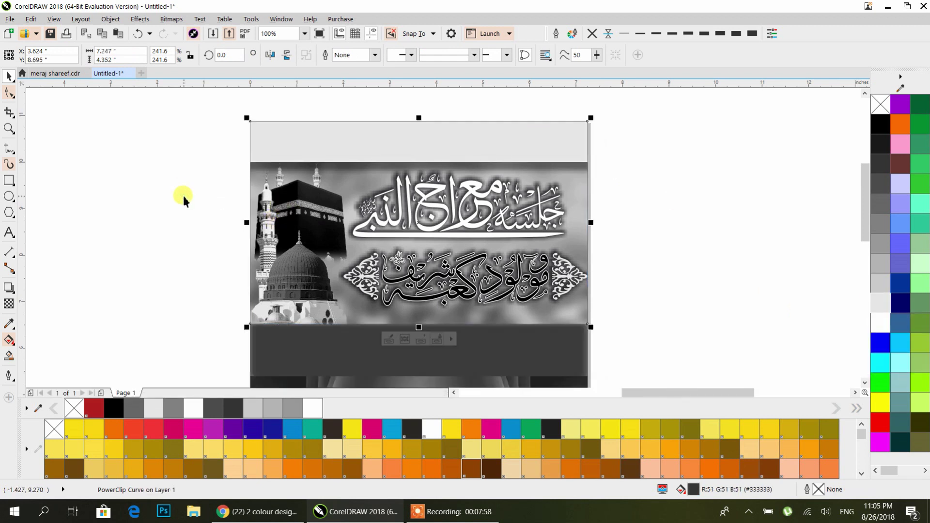
pyautogui.scroll(-2, 183, 196)
pyautogui.moveTo(189, 223); pyautogui.dragTo(293, 243)
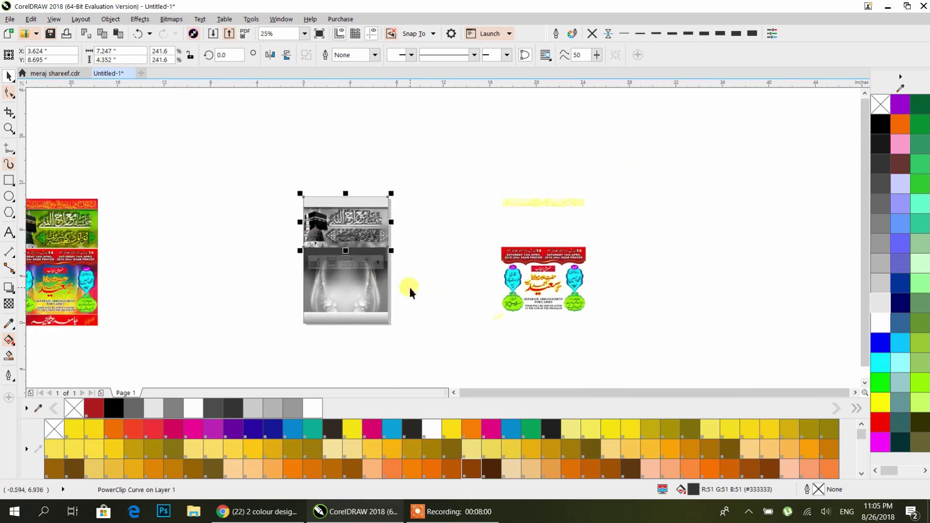
pyautogui.click(408, 284)
pyautogui.moveTo(537, 209); pyautogui.dragTo(342, 207)
pyautogui.scroll(3, 341, 200)
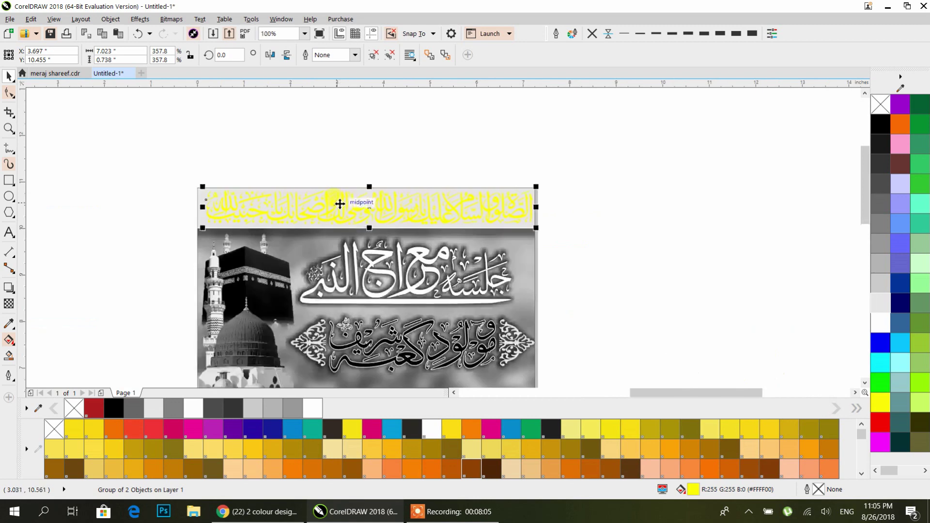
pyautogui.click(732, 178)
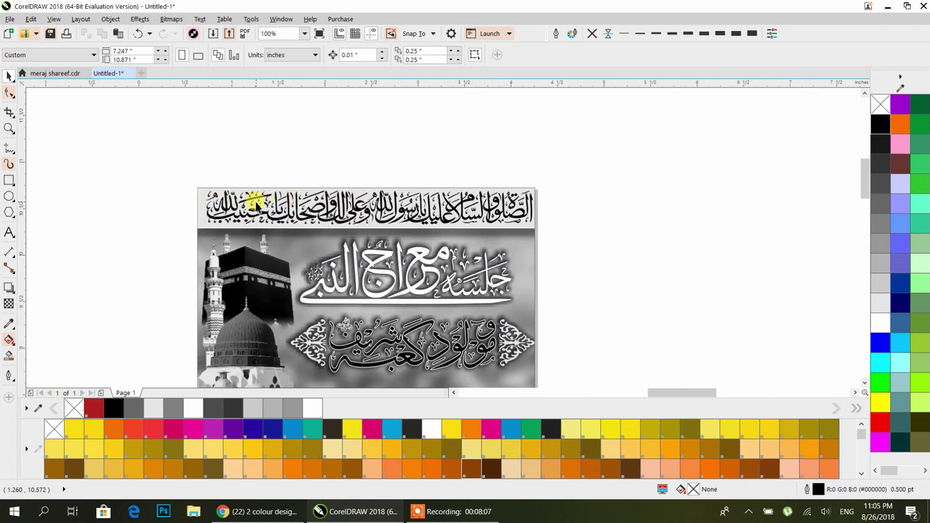
# Step: Center the black calligraphy line horizontally on the header banner
pyautogui.scroll(2, 254, 211)
pyautogui.moveTo(259, 224); pyautogui.dragTo(254, 221)
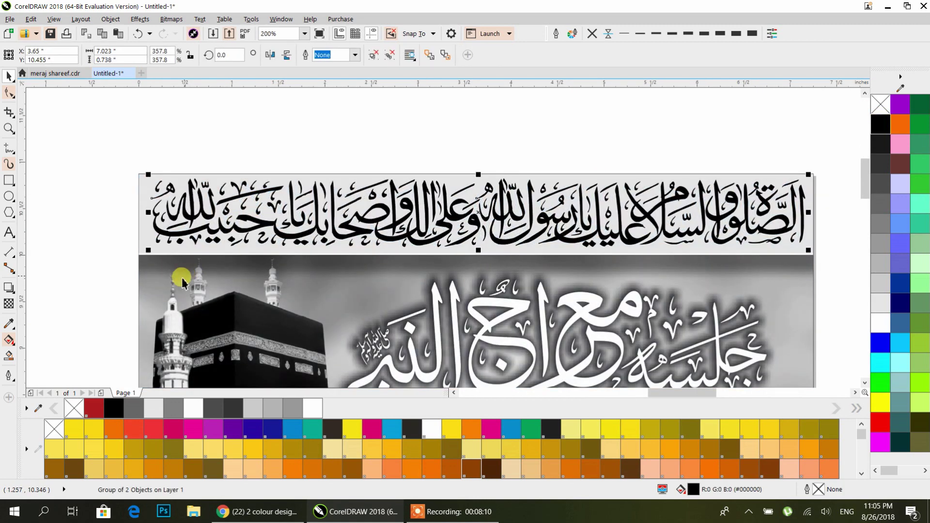
pyautogui.keyDown('shift'); pyautogui.click(147, 286); pyautogui.keyUp('shift')
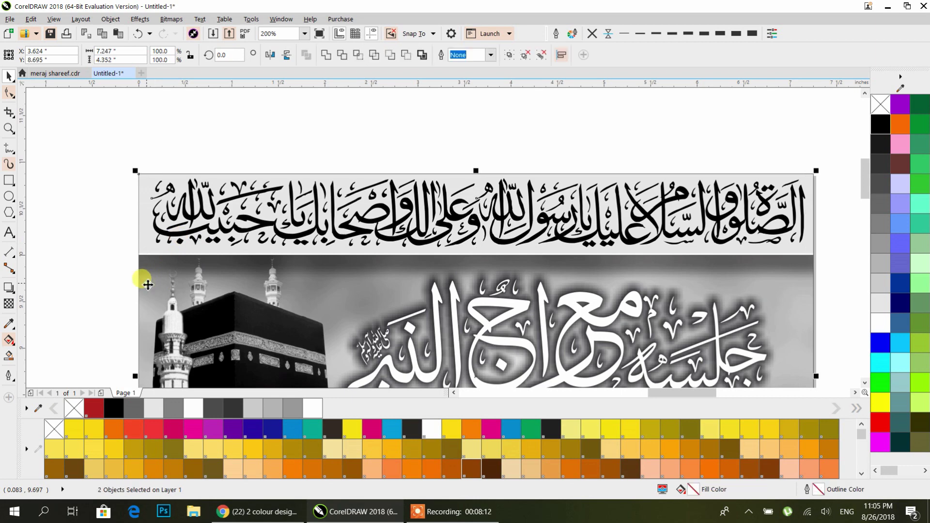
pyautogui.press('Escape')
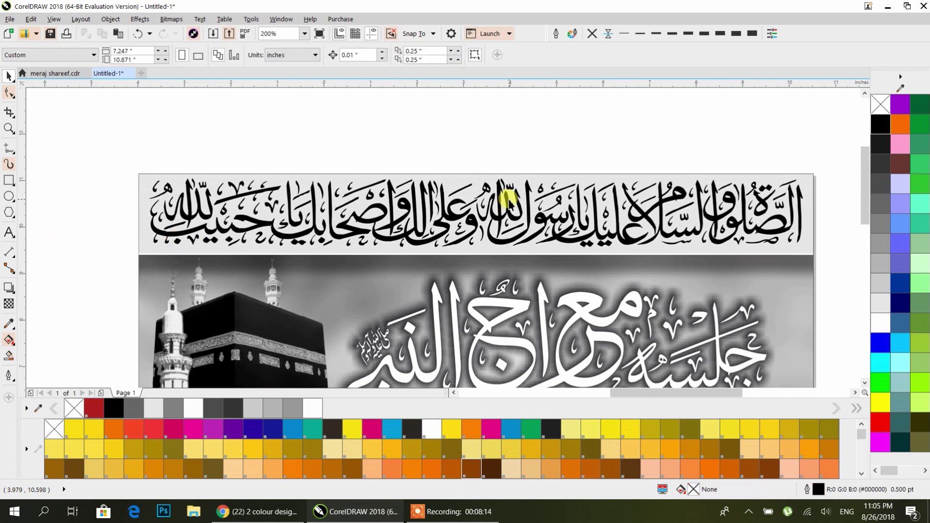
# Step: Fill the red date banner beside the page with near-black (#1A1A1A)
pyautogui.scroll(-2, 505, 200)
pyautogui.moveTo(556, 260); pyautogui.dragTo(427, 154)
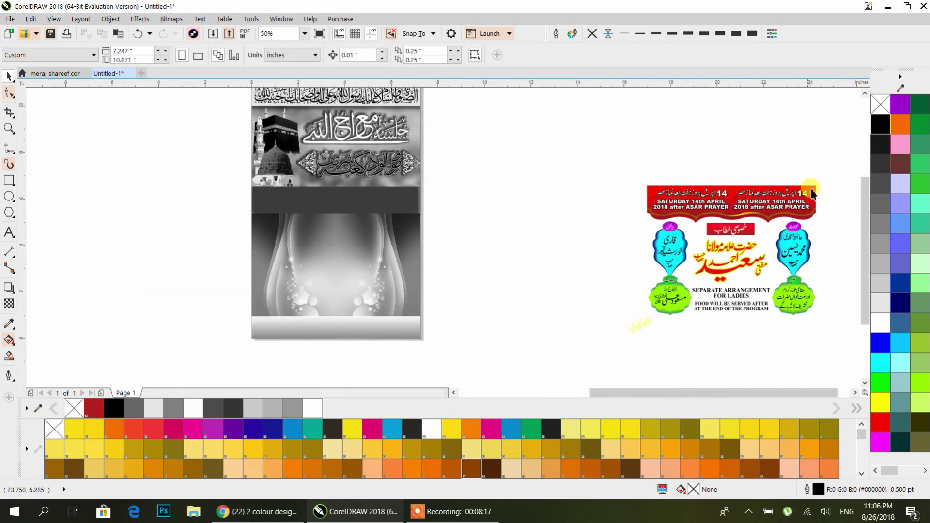
pyautogui.scroll(1, 814, 192)
pyautogui.moveTo(814, 192); pyautogui.dragTo(436, 189)
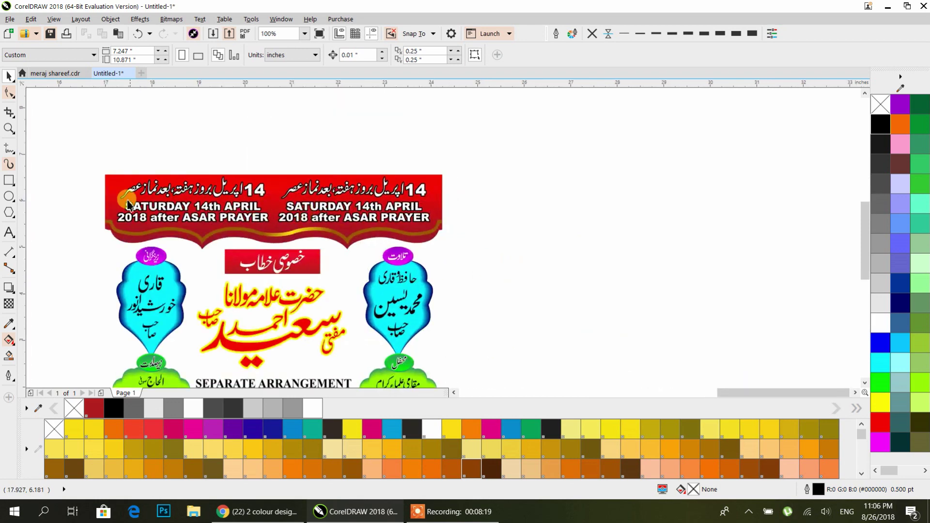
pyautogui.click(439, 190)
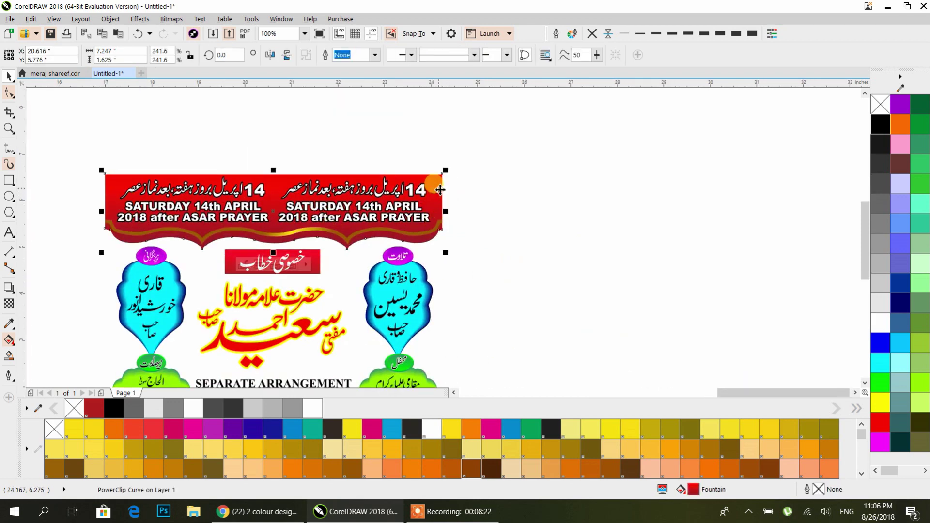
pyautogui.click(881, 163)
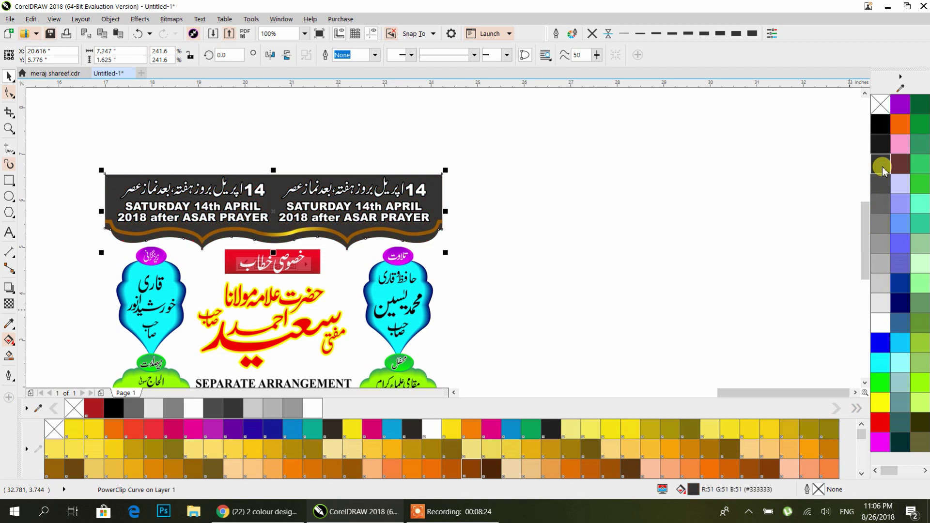
pyautogui.click(881, 144)
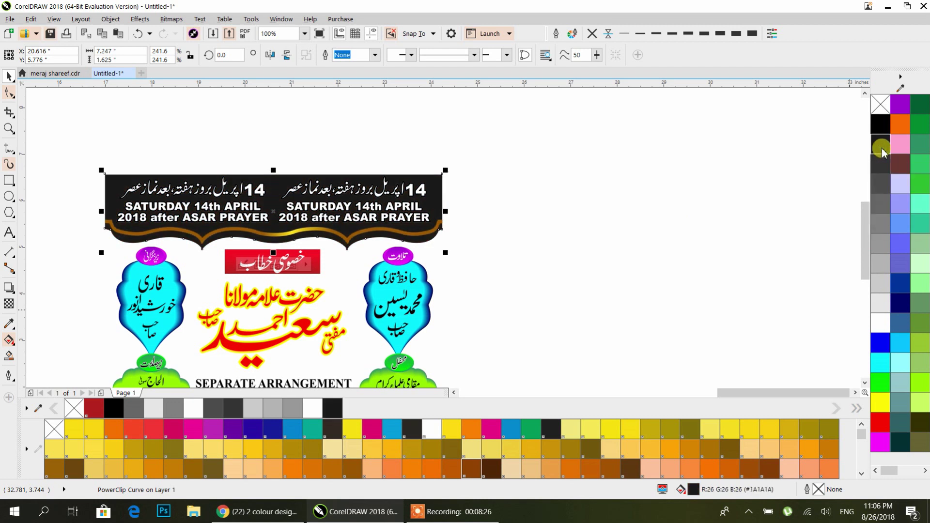
# Step: Apply a vertical gradient to the date banner, running from dark at its upper edge to white at its lower edge
pyautogui.click(10, 342)
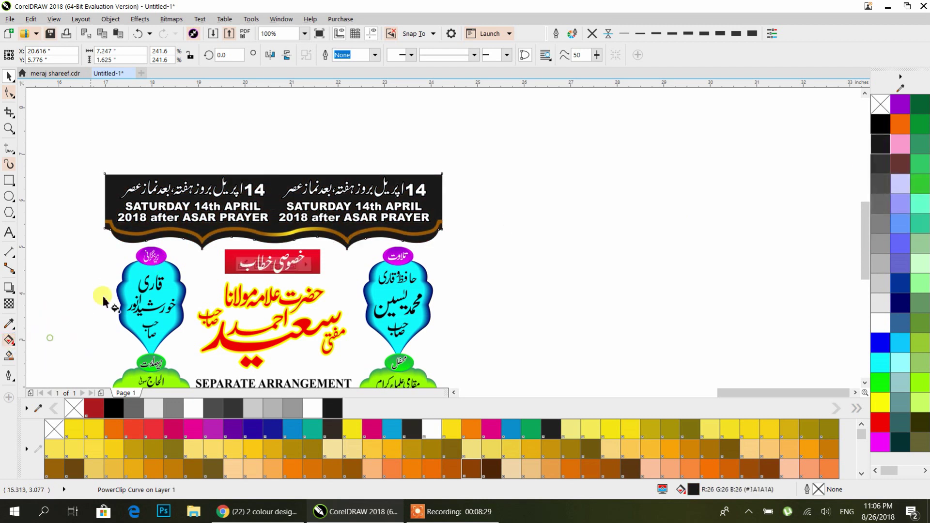
pyautogui.moveTo(270, 205); pyautogui.dragTo(270, 249)
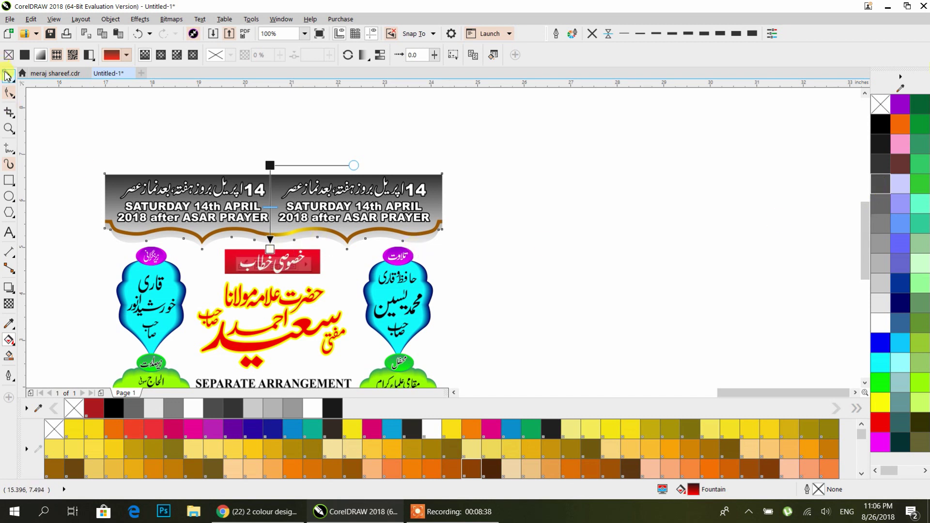
pyautogui.click(7, 75)
# Step: Open the date banner's clipped contents and recolor the golden border's gradient with dark gray ends and a light gray middle
pyautogui.click(257, 228)
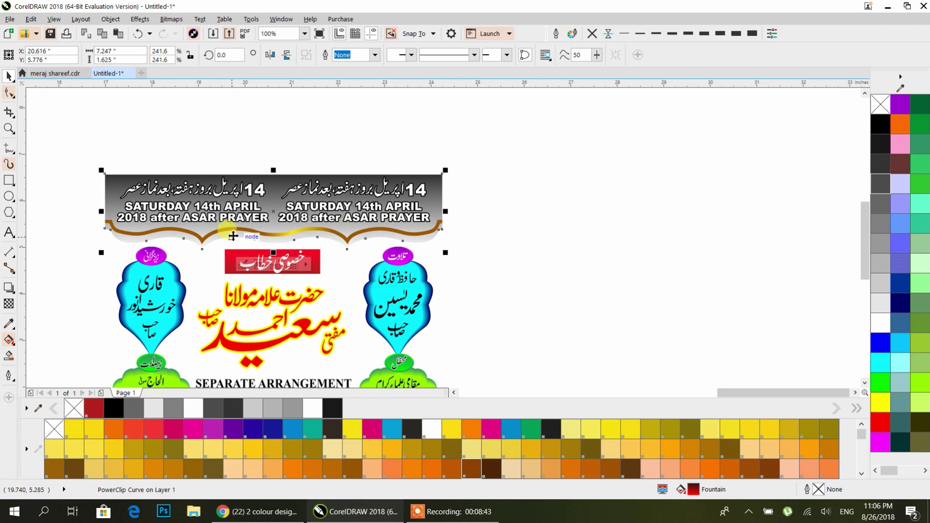
pyautogui.doubleClick(265, 232)
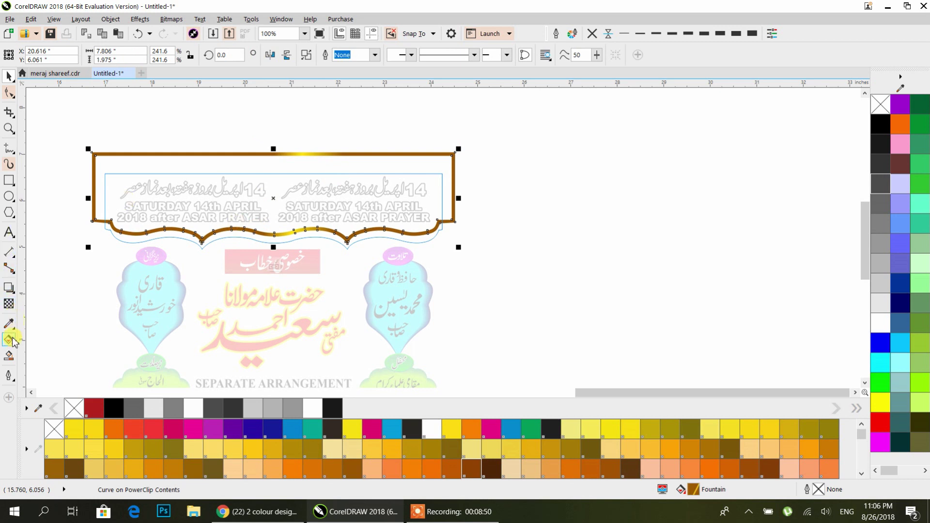
pyautogui.click(10, 341)
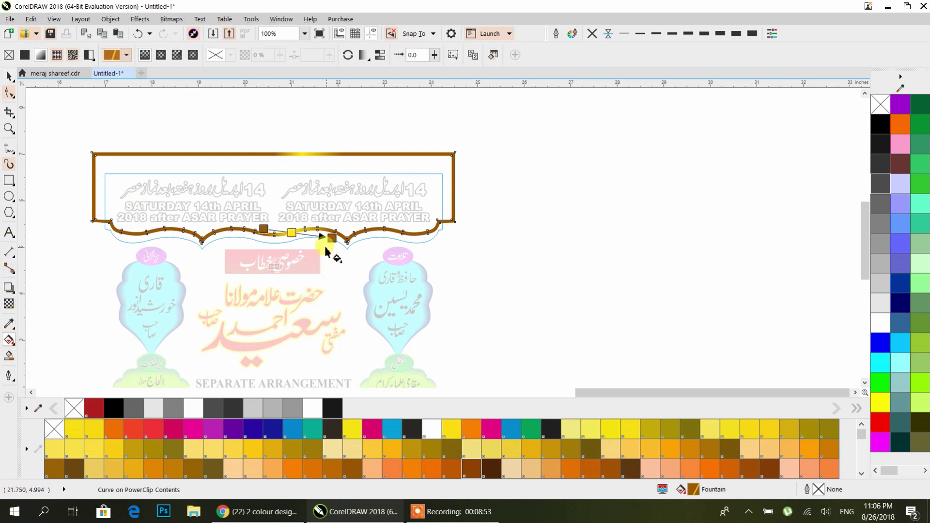
pyautogui.click(881, 156)
pyautogui.click(880, 158)
pyautogui.click(292, 233)
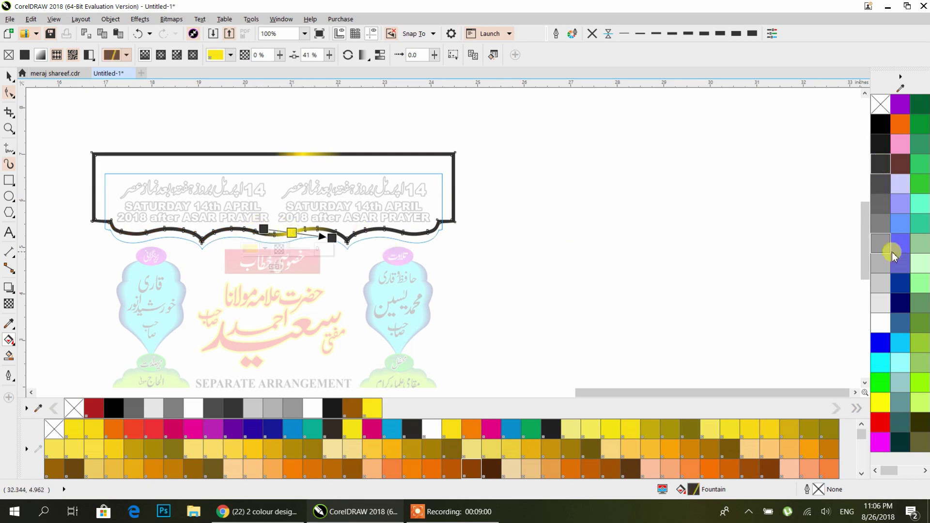
# Step: Lengthen the border's gradient diagonally, set it to Repeat, and finish editing the date banner's contents
pyautogui.moveTo(263, 229); pyautogui.dragTo(218, 204)
pyautogui.moveTo(331, 238); pyautogui.dragTo(365, 253)
pyautogui.click(361, 55)
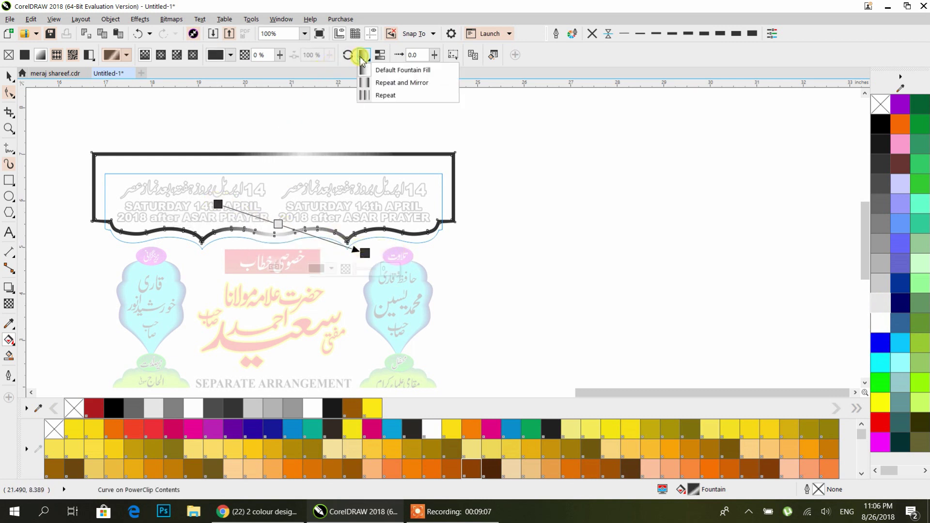
pyautogui.click(372, 95)
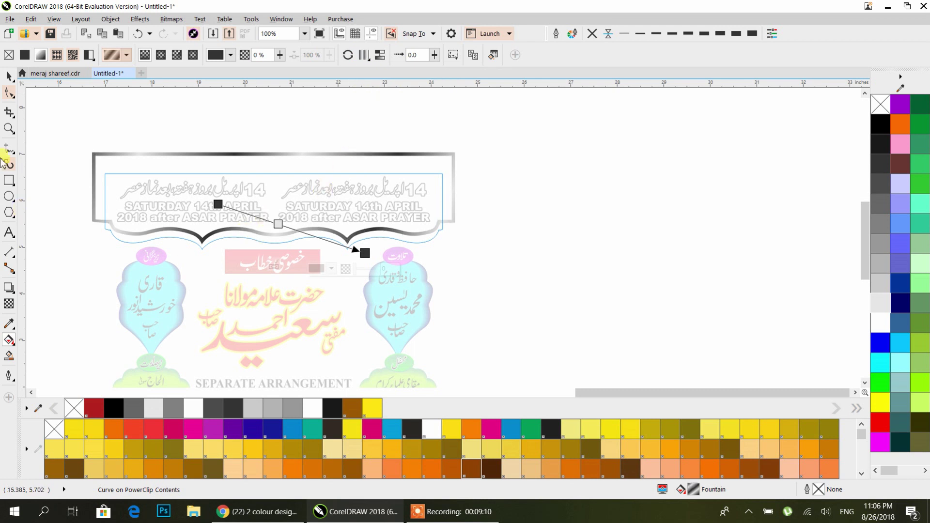
pyautogui.click(9, 76)
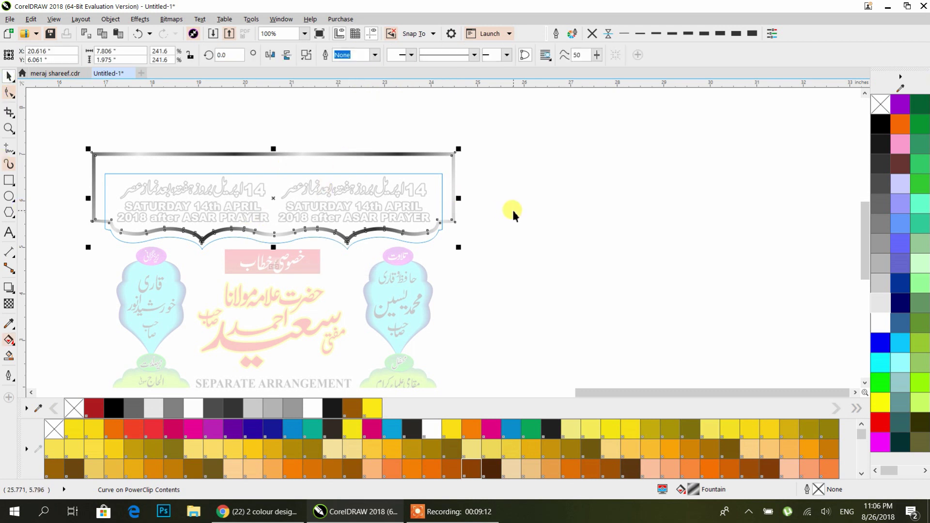
pyautogui.keyDown('ctrl'); pyautogui.click(543, 203); pyautogui.keyUp('ctrl')
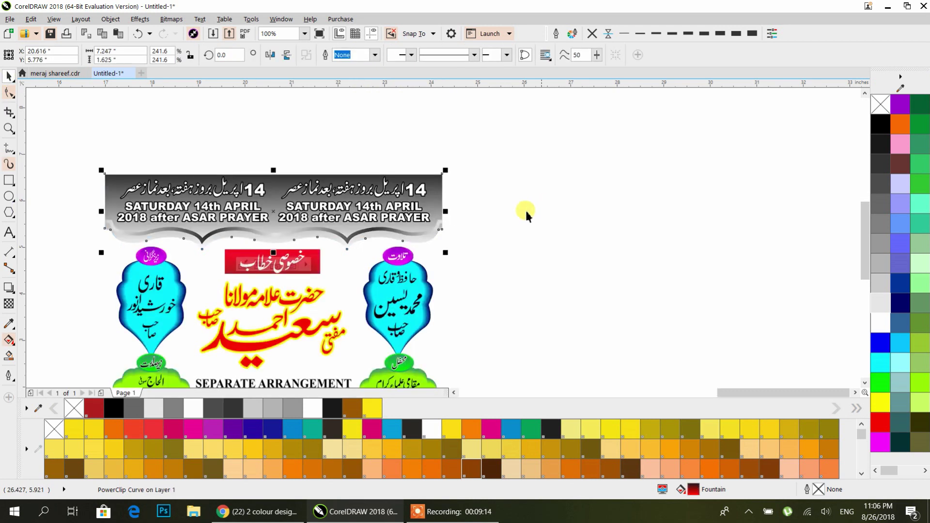
pyautogui.click(501, 243)
# Step: Fill the cyan inner shapes of both name frames with medium gray
pyautogui.moveTo(491, 271); pyautogui.dragTo(521, 228)
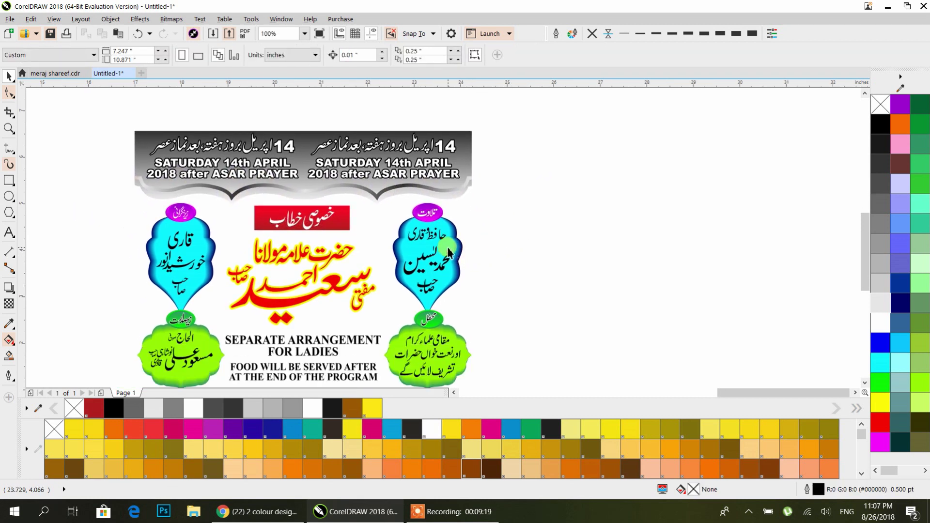
pyautogui.click(449, 249)
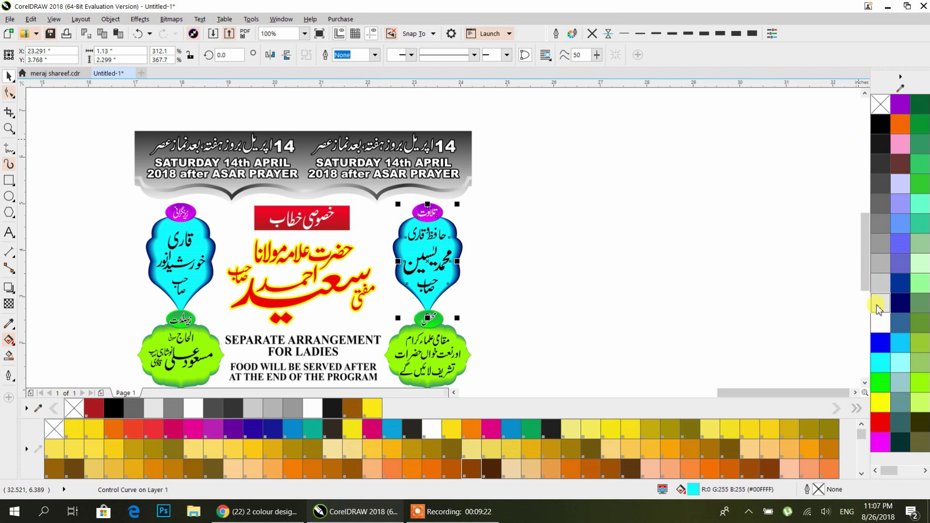
pyautogui.click(634, 261)
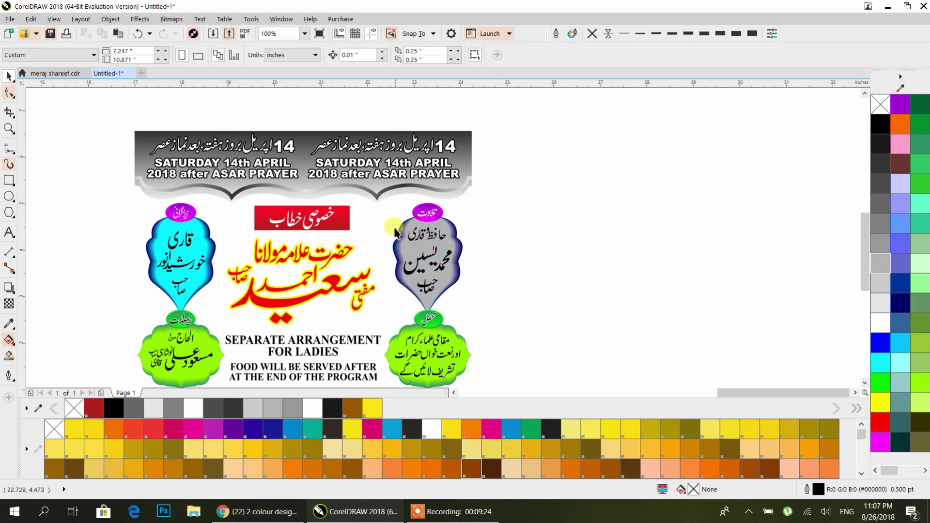
pyautogui.click(188, 248)
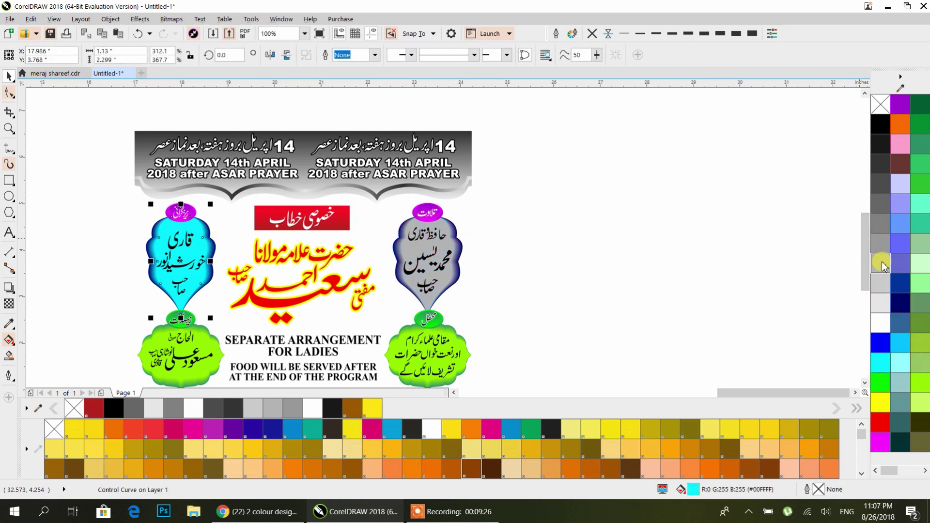
pyautogui.click(590, 259)
# Step: Try filling the whole edge blend of the left name frame with dark gray (#666666)
pyautogui.scroll(2, 200, 219)
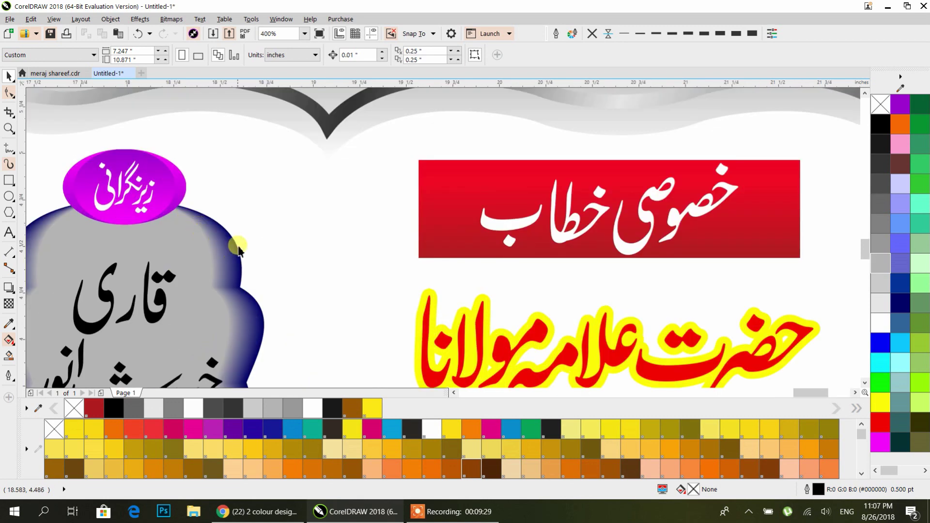
pyautogui.click(237, 249)
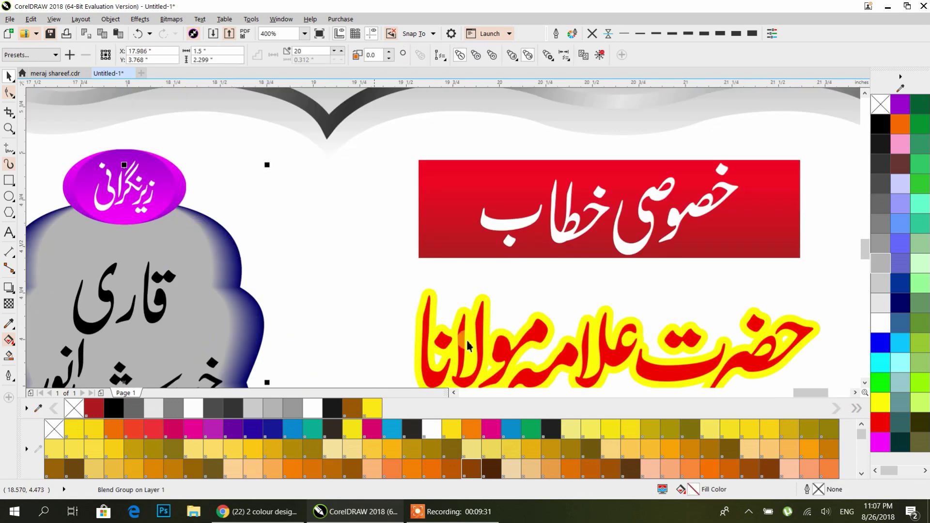
pyautogui.click(880, 206)
pyautogui.scroll(-2, 305, 252)
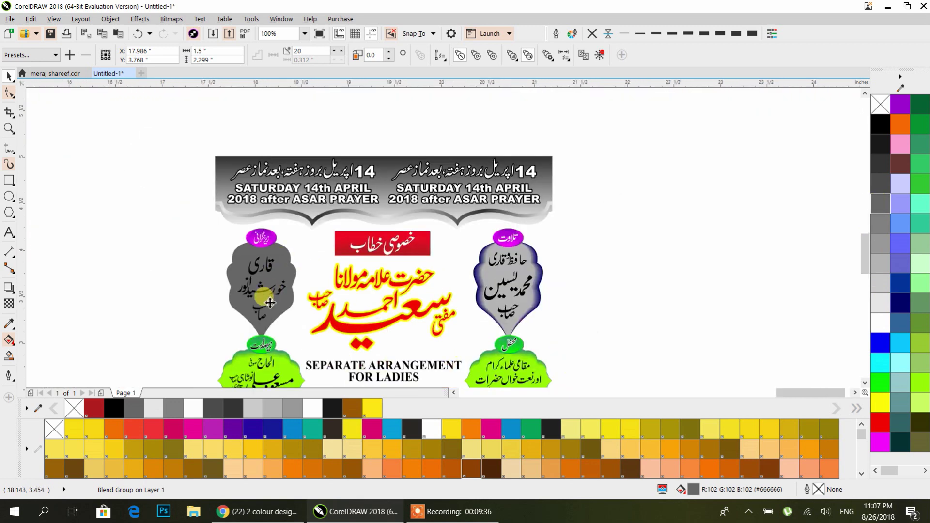
pyautogui.scroll(1, 270, 303)
pyautogui.hotkey('ctrl', 'z')
# Step: Using wireframe view, isolate the left name frame's outermost blend curve, fill it with dark gray, and restore the enhanced view
pyautogui.click(67, 204)
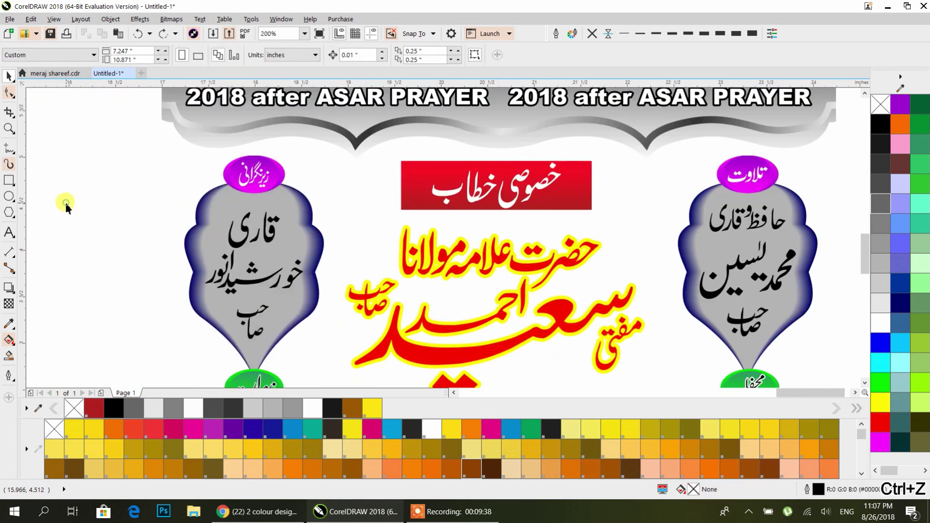
pyautogui.click(54, 22)
pyautogui.click(53, 47)
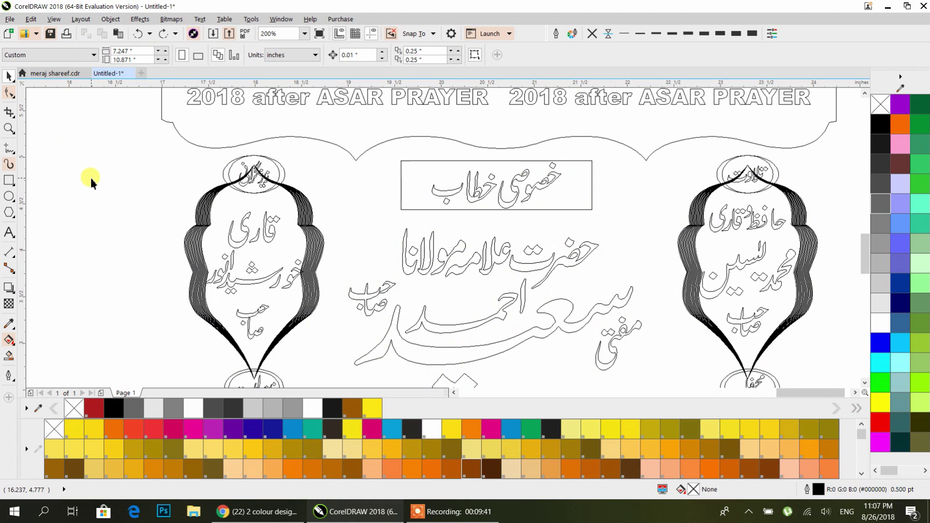
pyautogui.scroll(4, 300, 250)
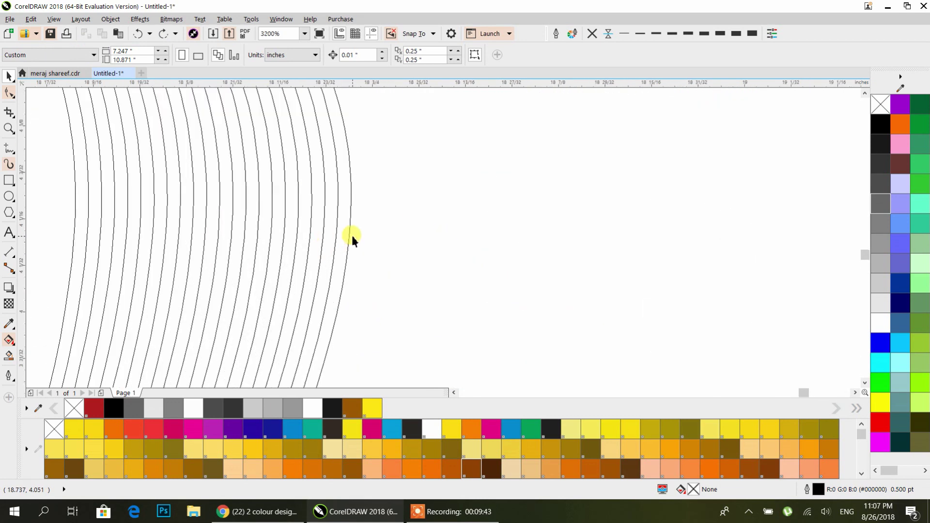
pyautogui.click(350, 233)
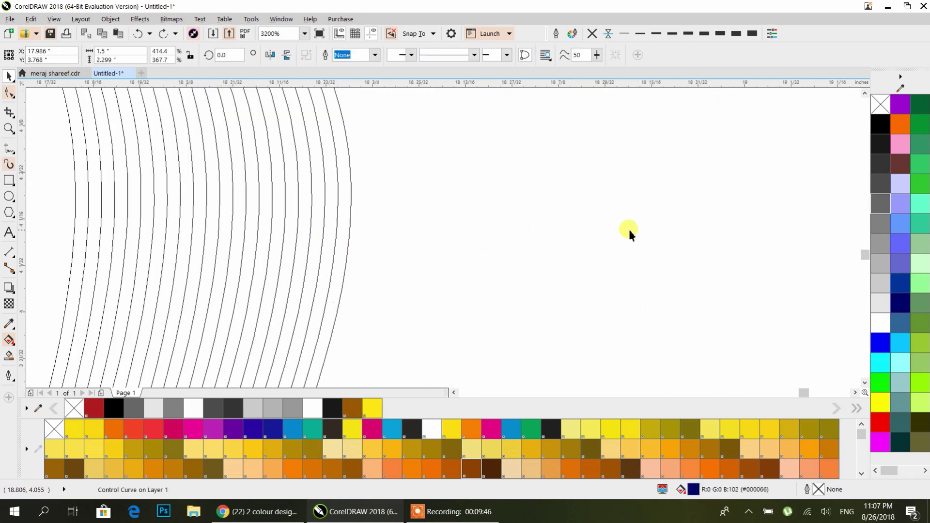
pyautogui.click(54, 19)
pyautogui.click(80, 84)
pyautogui.scroll(-4, 369, 221)
# Step: Fill the inner shape of the left name frame with white (#FFFFFF)
pyautogui.click(65, 188)
pyautogui.click(310, 227)
pyautogui.click(880, 322)
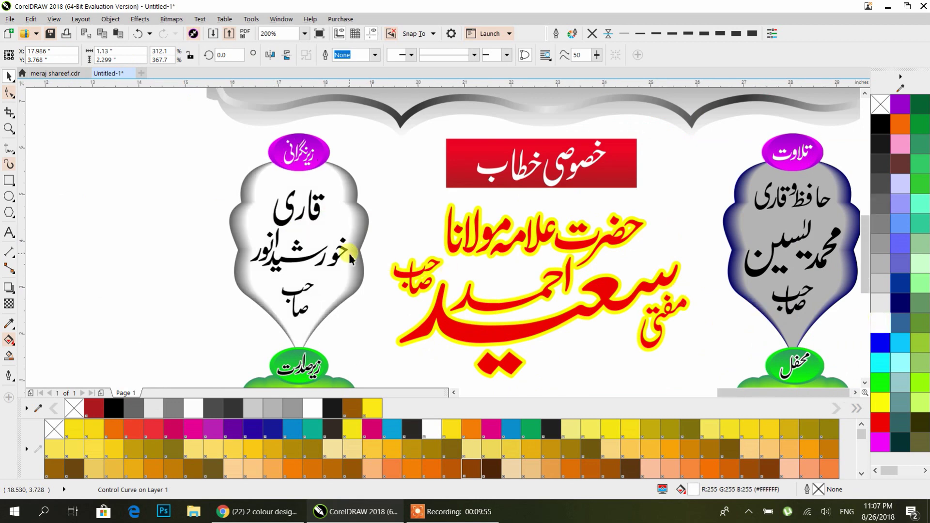
pyautogui.scroll(-1, 349, 254)
pyautogui.moveTo(467, 280); pyautogui.dragTo(293, 282)
pyautogui.scroll(3, 139, 202)
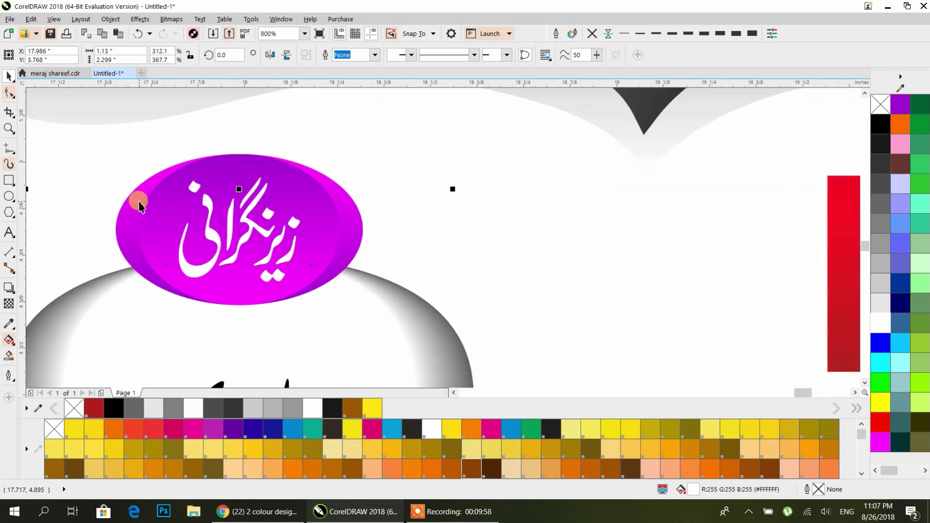
# Step: Recolor the outer ellipse's gradient on the upper-left frame's label, dark gray at the top and light gray at the bottom
pyautogui.click(140, 203)
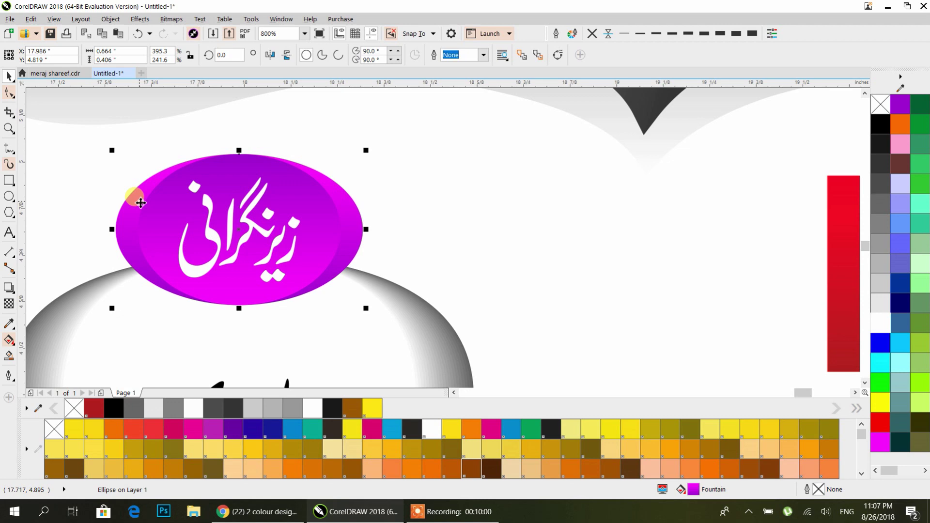
pyautogui.click(8, 340)
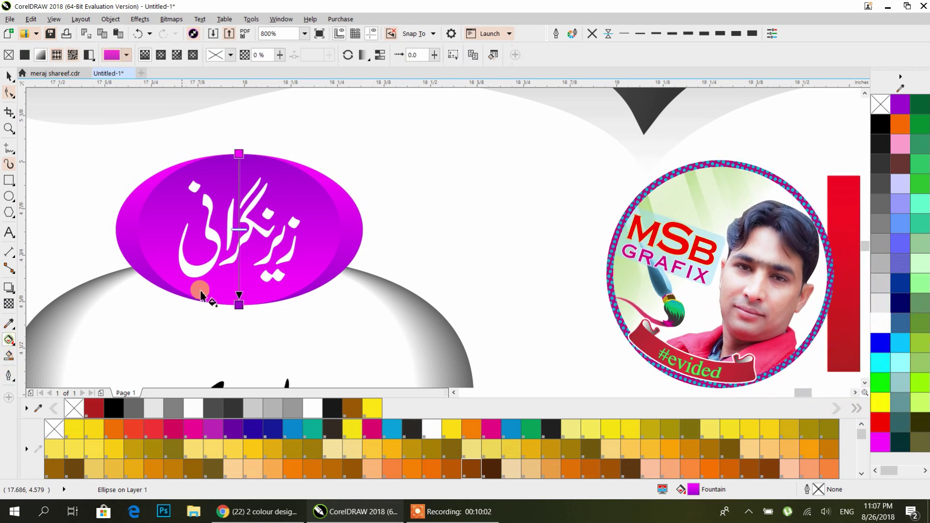
pyautogui.click(238, 154)
pyautogui.click(880, 204)
pyautogui.click(239, 304)
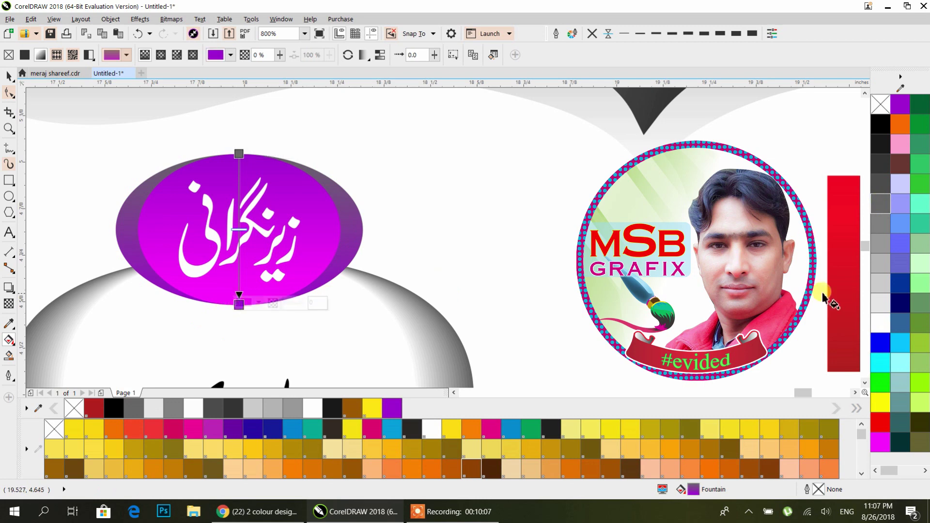
pyautogui.click(880, 283)
# Step: Recolor the inner ellipse's gradient on the same label, light gray at the top and medium gray at the bottom, and deselect it
pyautogui.click(317, 217)
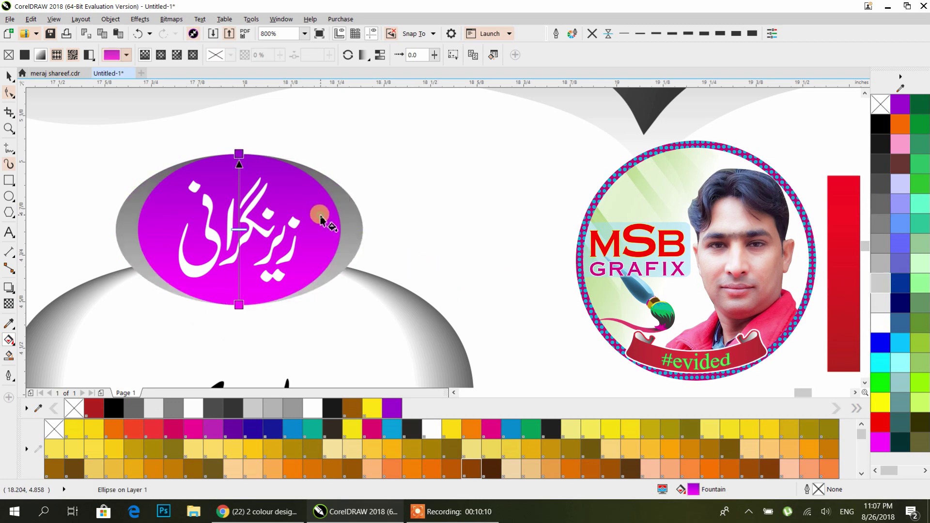
pyautogui.click(239, 153)
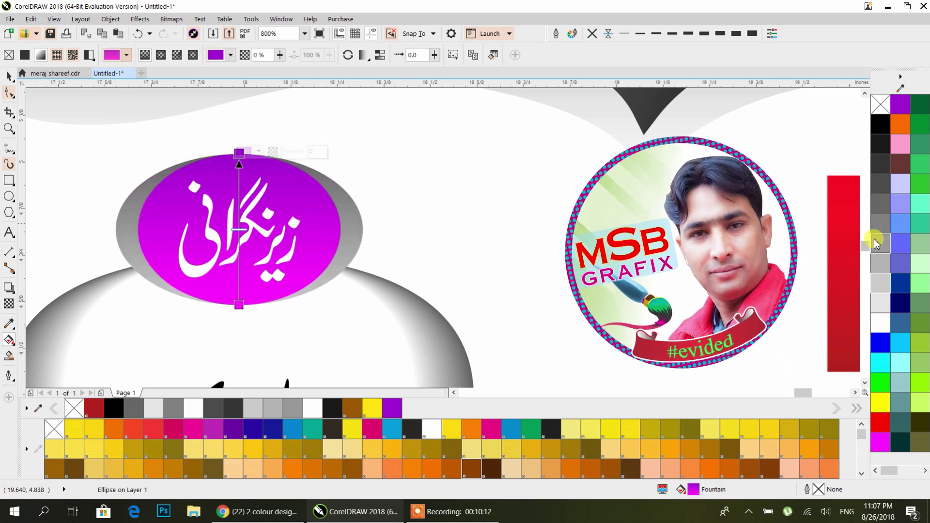
pyautogui.click(880, 284)
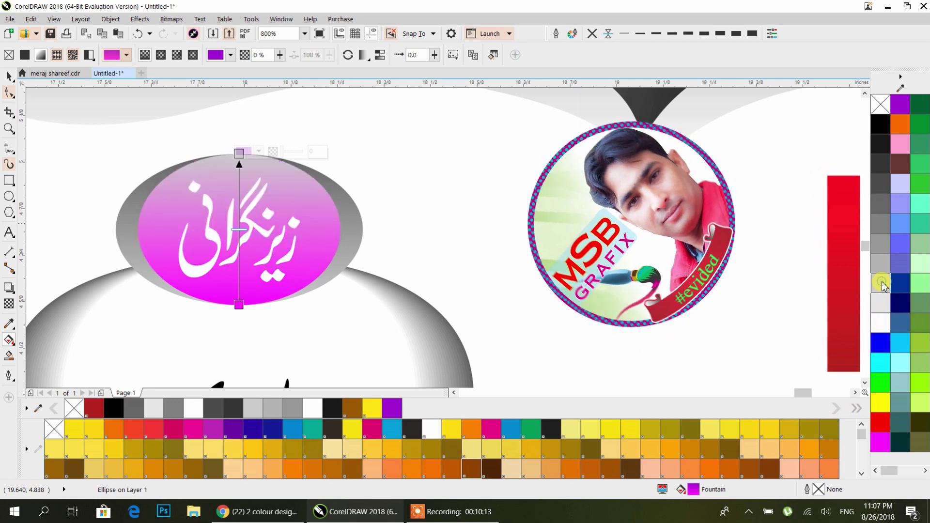
pyautogui.click(239, 304)
pyautogui.click(882, 263)
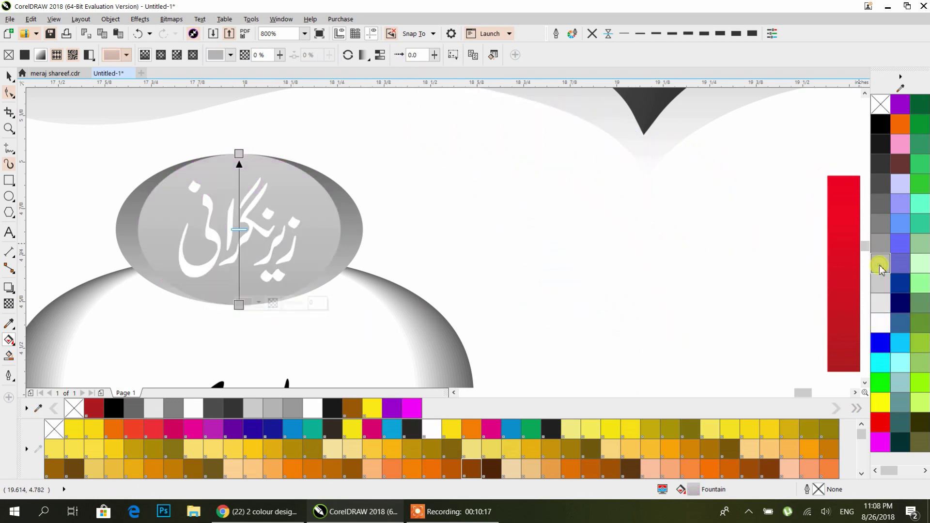
pyautogui.click(880, 245)
pyautogui.click(880, 228)
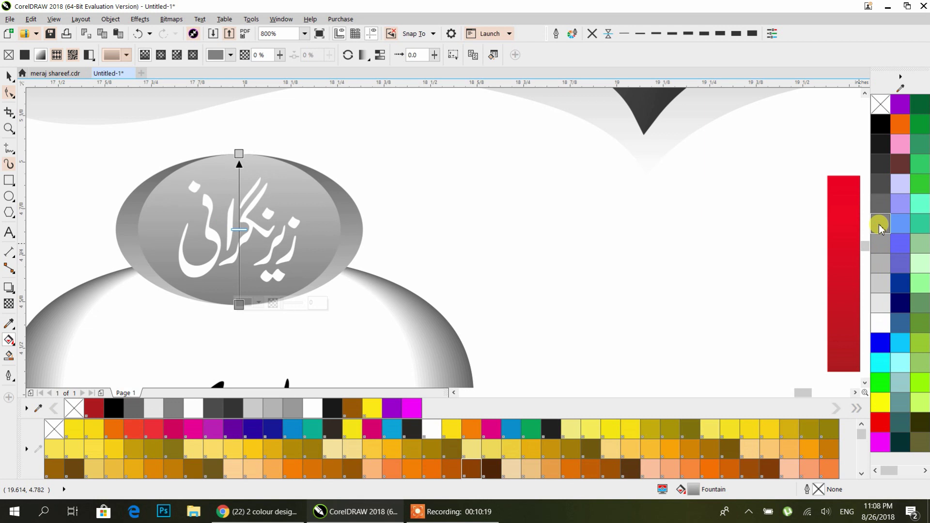
pyautogui.scroll(-3, 296, 246)
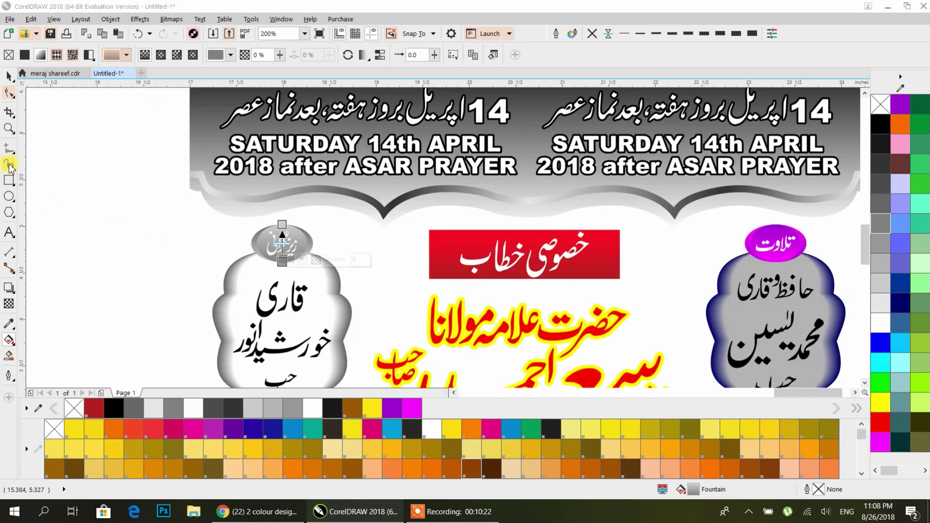
pyautogui.click(8, 76)
pyautogui.click(66, 161)
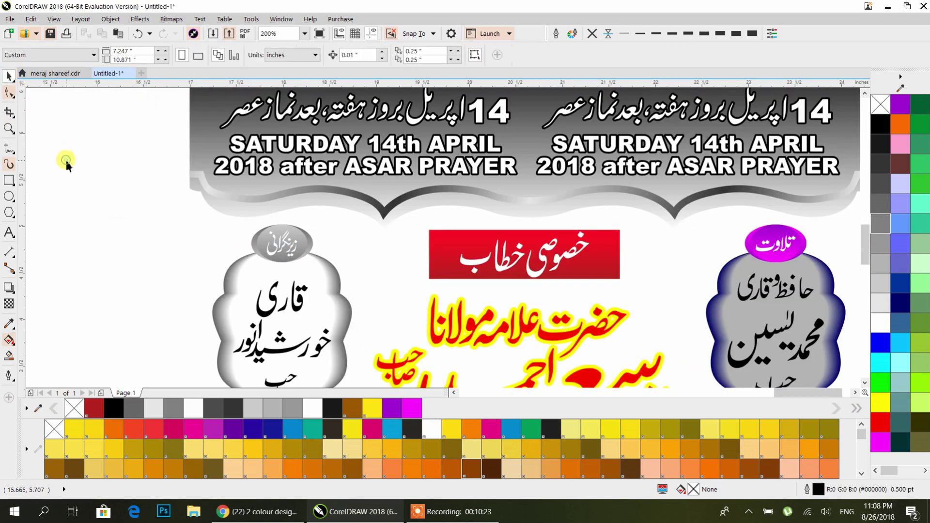
# Step: Recolor the red heading banner's gradient, light gray at the top and dark gray at the bottom
pyautogui.click(535, 252)
pyautogui.moveTo(547, 285); pyautogui.dragTo(392, 284)
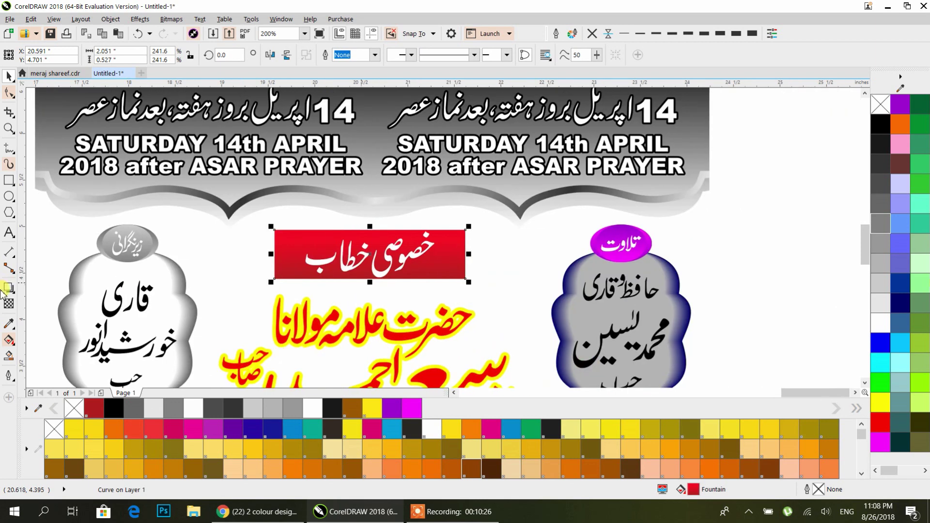
pyautogui.click(9, 340)
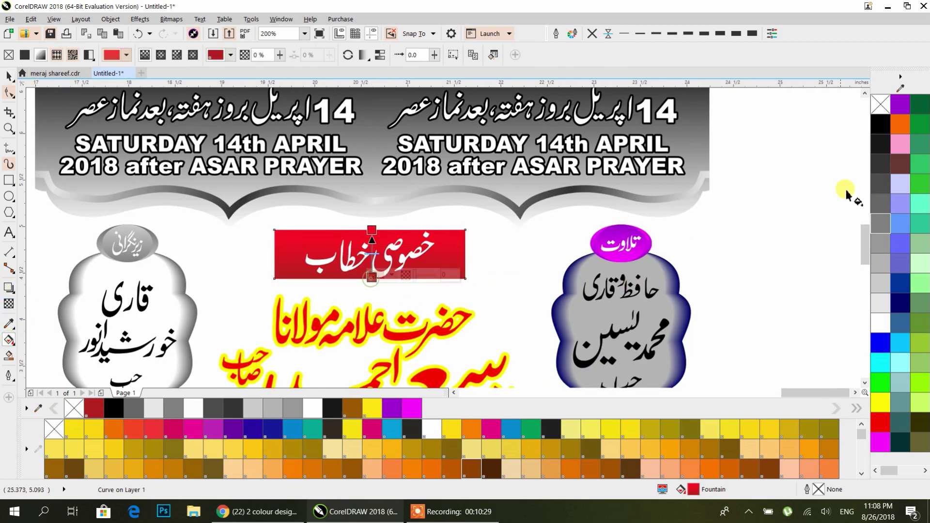
pyautogui.click(874, 164)
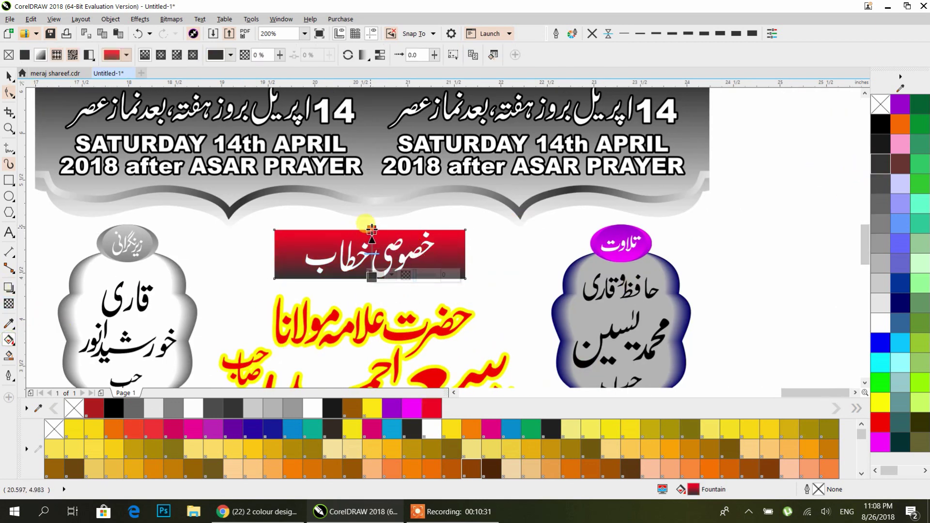
pyautogui.click(372, 228)
pyautogui.click(879, 249)
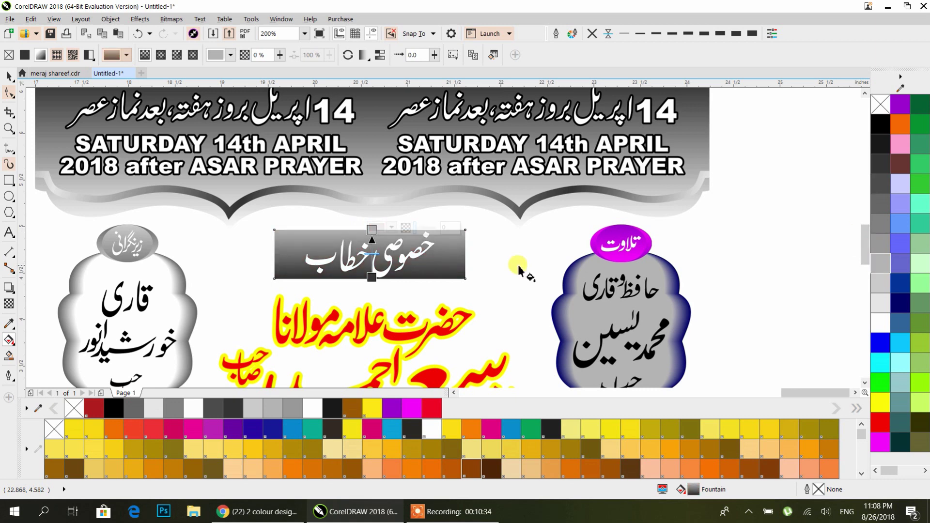
# Step: Fill the large central name lettering with black (#000000) and set its outline to white (#FFFFFF)
pyautogui.scroll(-2, 508, 194)
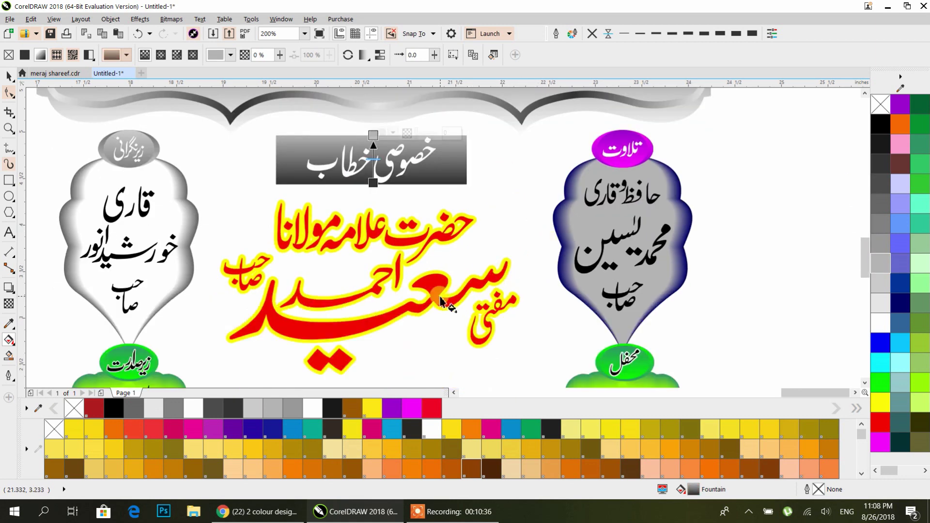
pyautogui.click(441, 302)
pyautogui.click(880, 283)
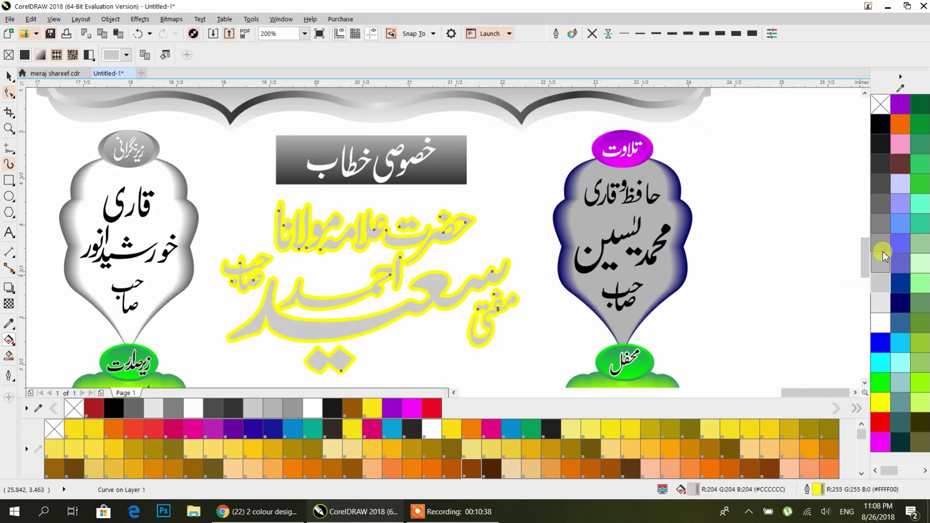
pyautogui.click(884, 131)
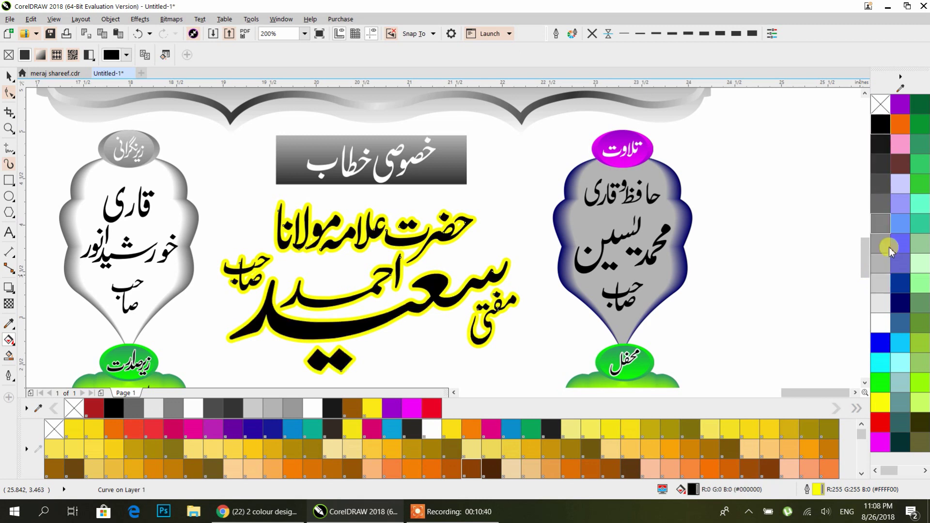
pyautogui.rightClick(881, 324)
# Step: Fill the lime-green inner shapes of both lower name frames with white (#FFFFFF)
pyautogui.scroll(-2, 379, 239)
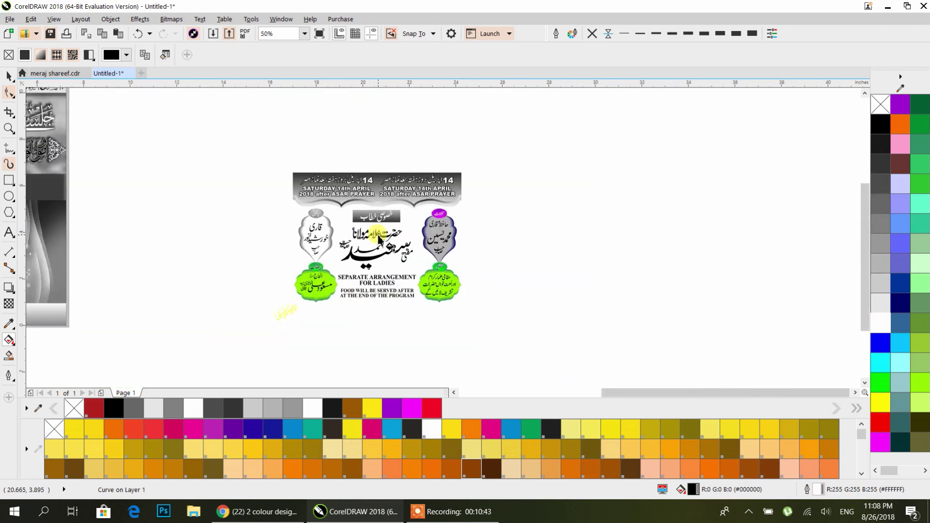
pyautogui.click(318, 287)
pyautogui.scroll(3, 319, 286)
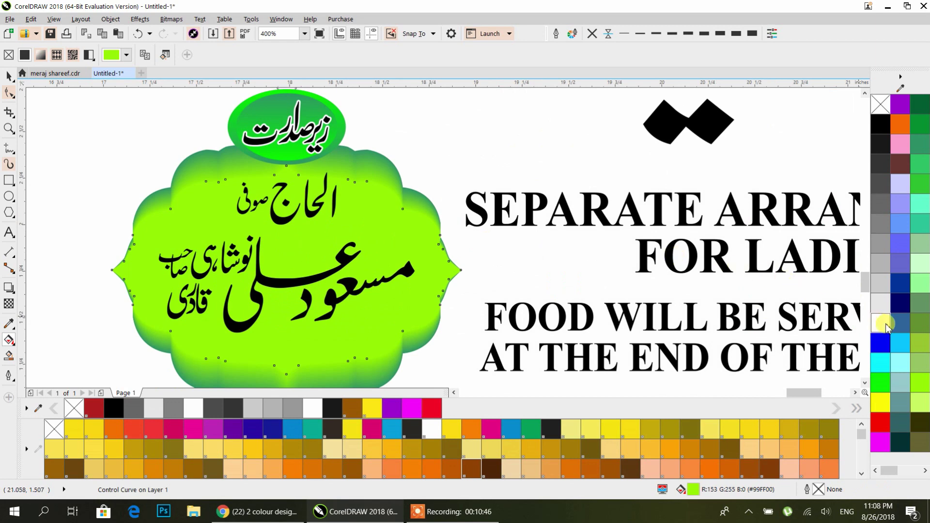
pyautogui.click(886, 327)
pyautogui.scroll(-1, 347, 167)
pyautogui.click(764, 244)
pyautogui.click(880, 327)
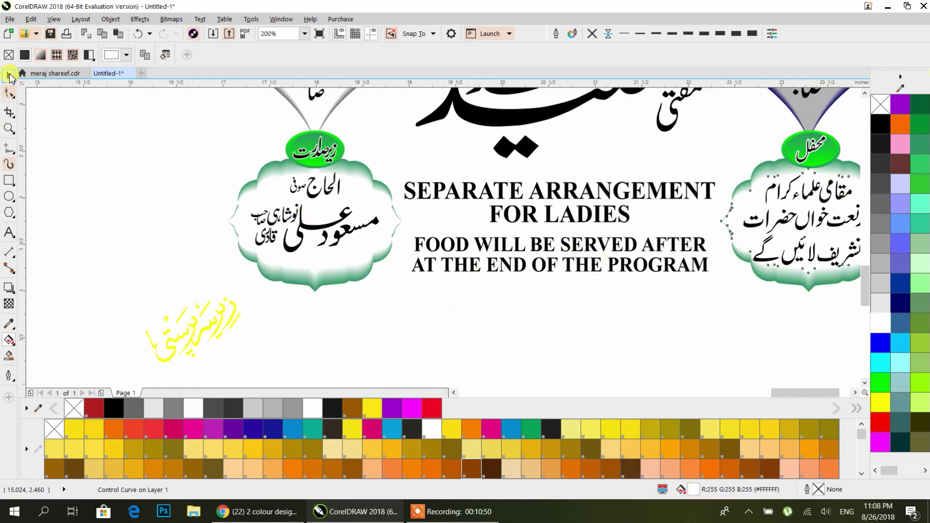
# Step: Fill the green outer blend curve of the lower-left name frame with black (#000000)
pyautogui.click(10, 76)
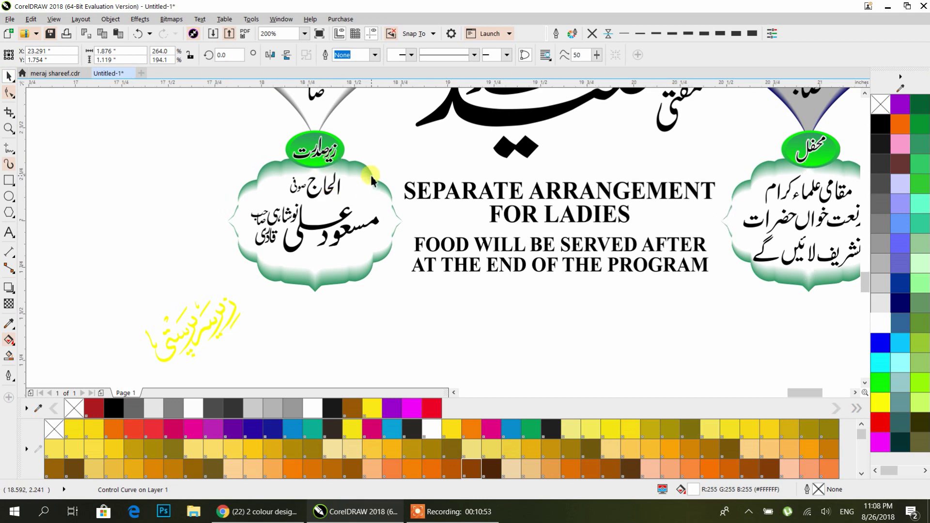
pyautogui.scroll(8, 371, 176)
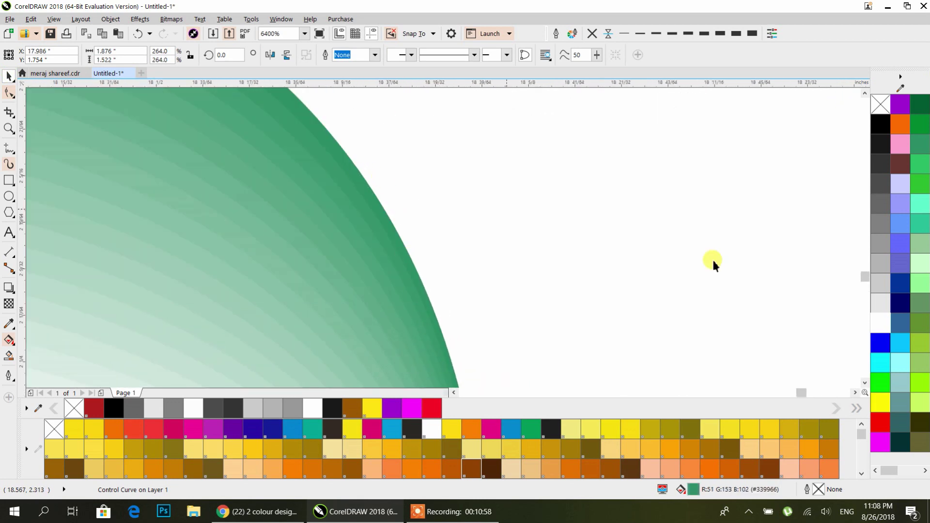
pyautogui.click(885, 120)
pyautogui.scroll(-6, 291, 199)
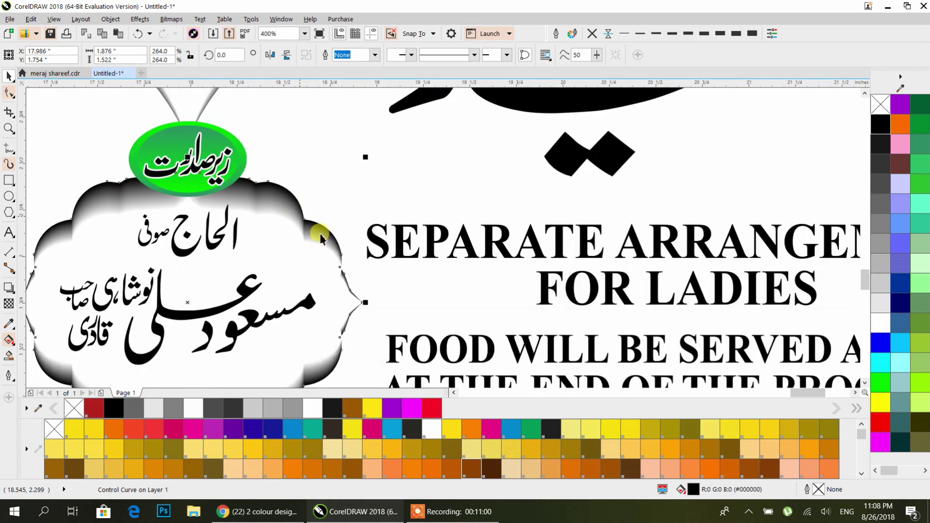
# Step: Fill the green outer blend curve of the lower-right name frame with black (#000000)
pyautogui.scroll(-2, 203, 233)
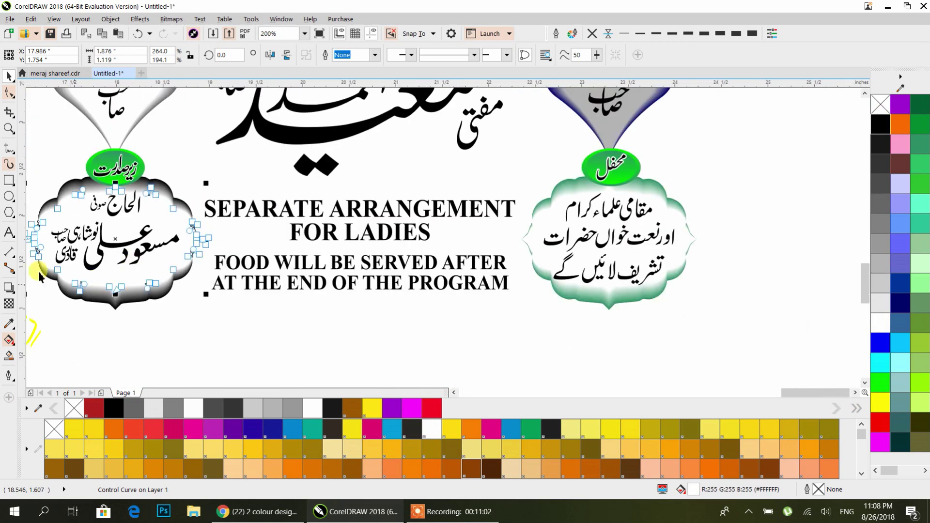
pyautogui.scroll(6, 671, 181)
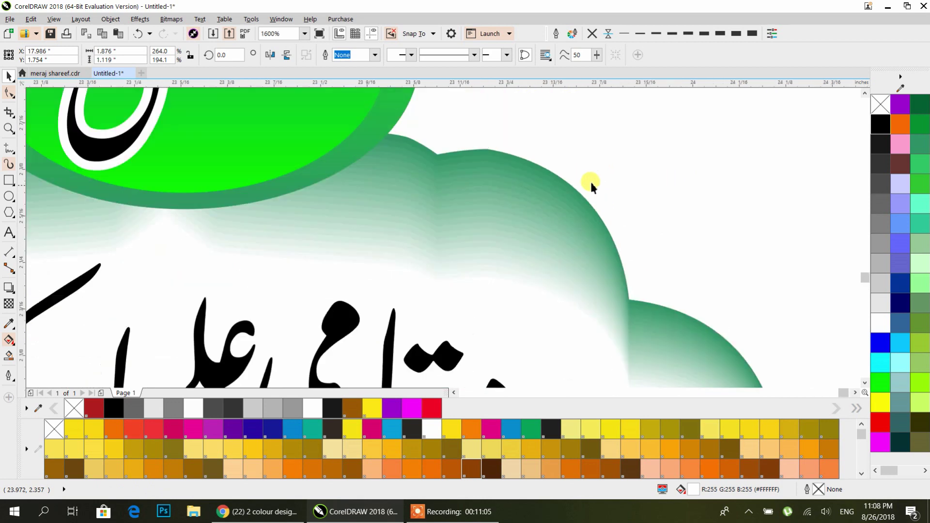
pyautogui.click(565, 184)
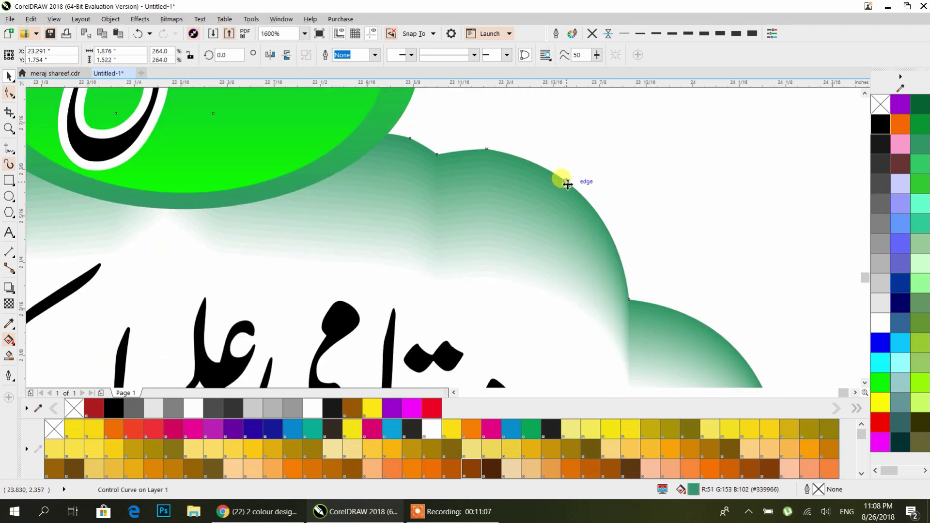
pyautogui.click(873, 127)
pyautogui.scroll(-6, 378, 155)
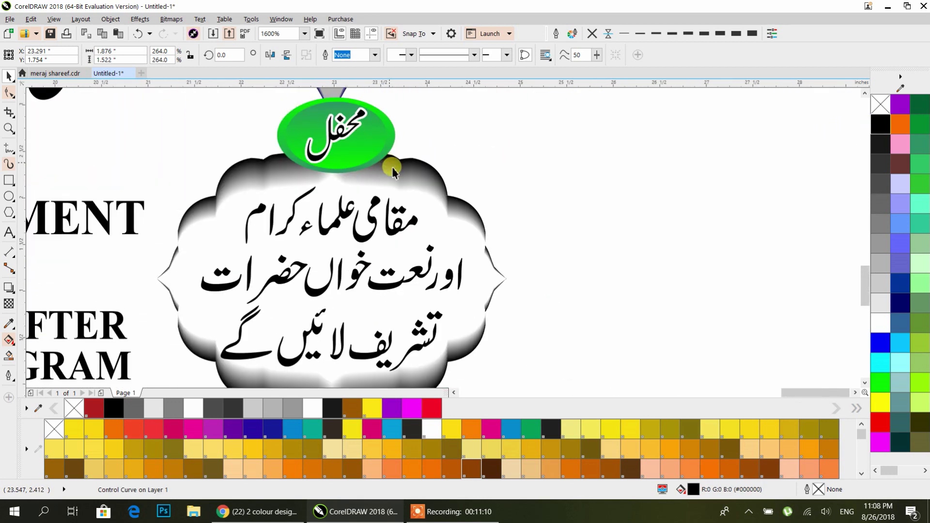
# Step: Fill the loose yellow lettering below the lower-left frame with near-black and deselect it
pyautogui.scroll(-2, 590, 230)
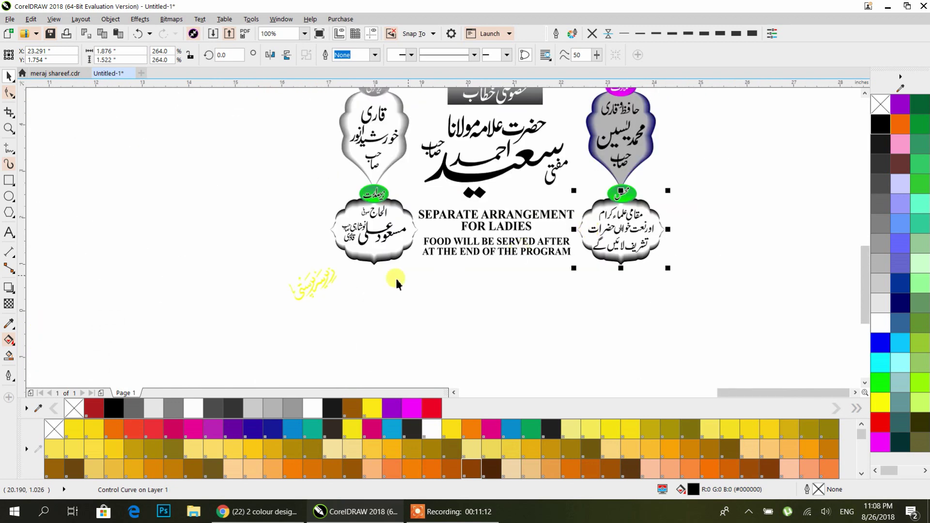
pyautogui.click(304, 292)
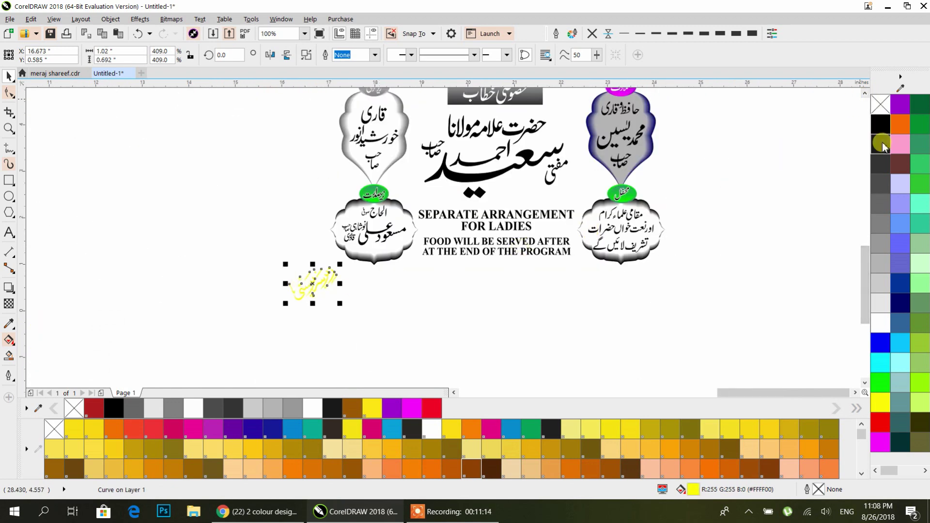
pyautogui.click(735, 259)
# Step: Recolor the inner ellipse's gradient on the upper-right frame's label, black at the top and medium gray at the bottom
pyautogui.scroll(-2, 669, 230)
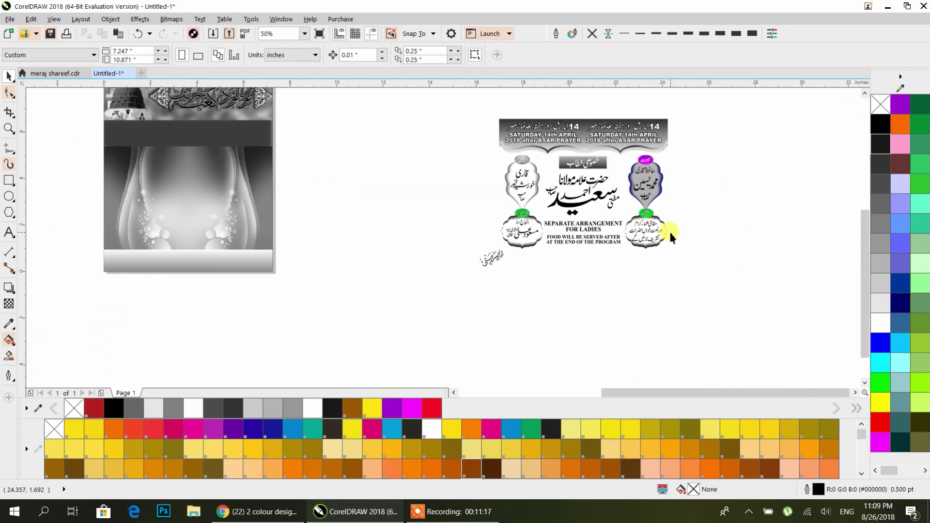
pyautogui.moveTo(453, 324); pyautogui.dragTo(453, 263)
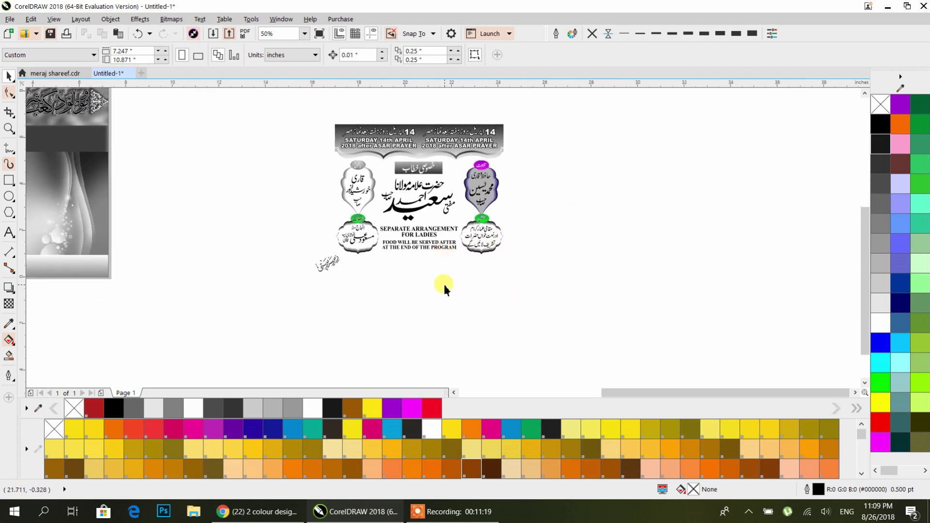
pyautogui.scroll(8, 487, 171)
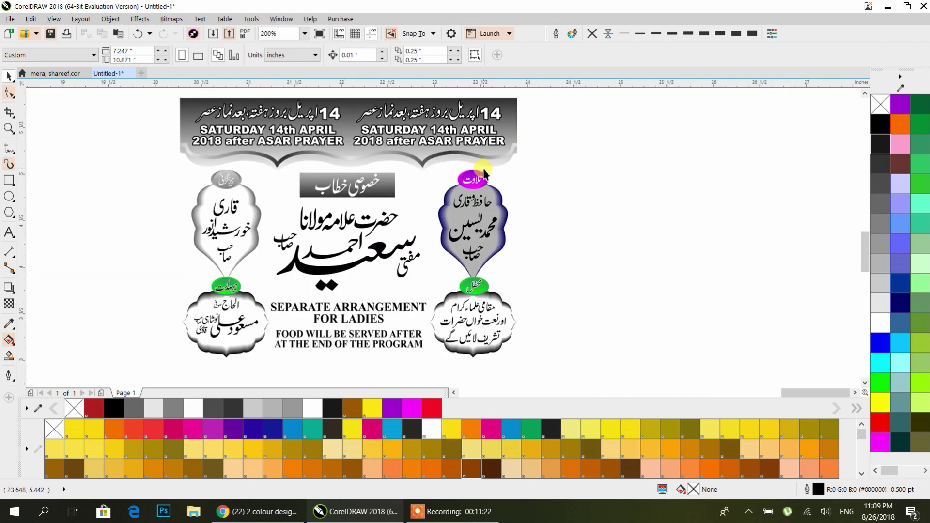
pyautogui.click(486, 164)
pyautogui.click(8, 339)
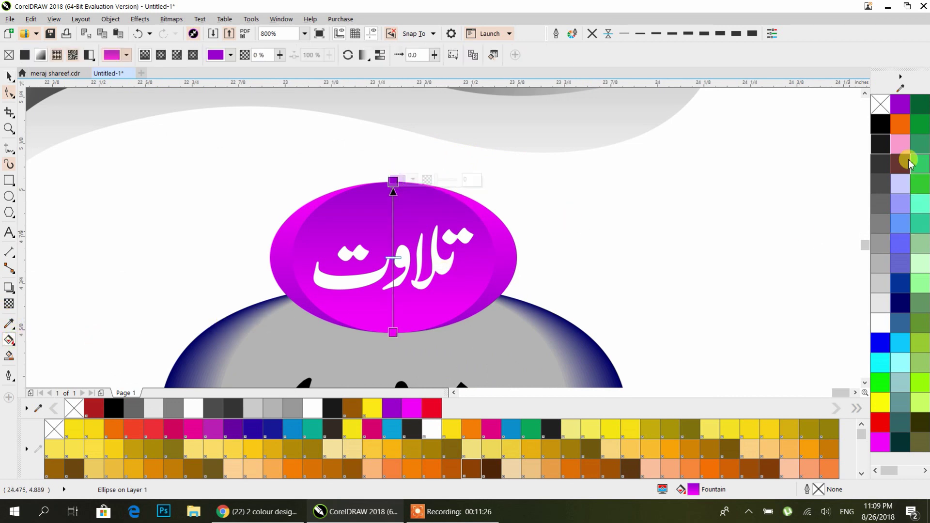
pyautogui.click(880, 124)
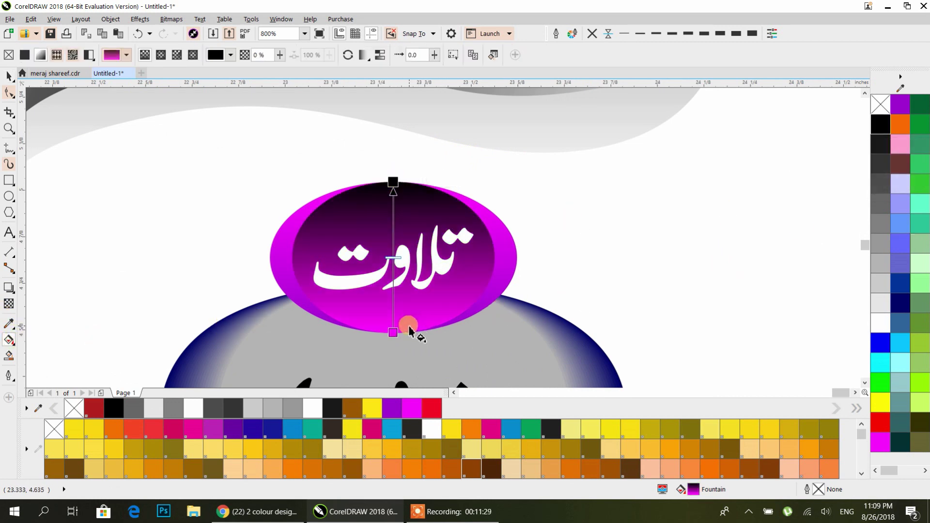
pyautogui.click(390, 331)
pyautogui.click(878, 224)
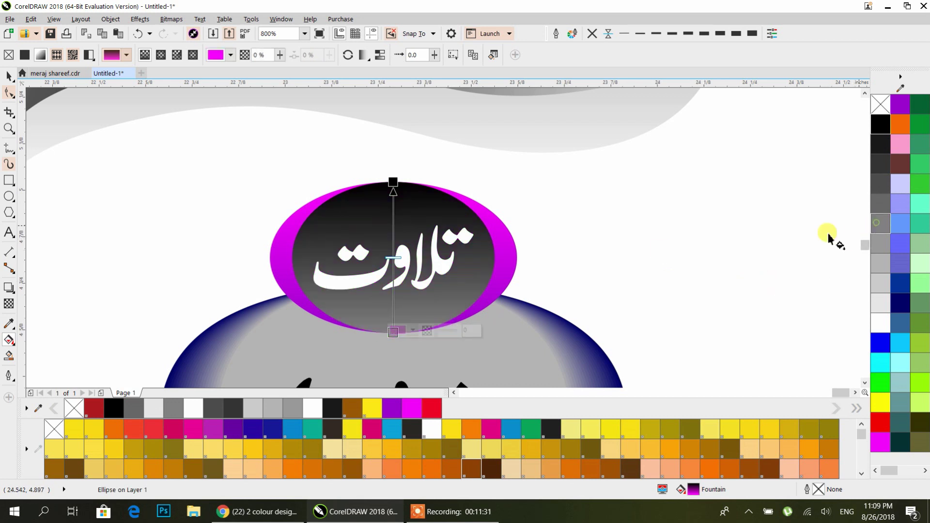
# Step: Recolor the upper-right label's outer ellipse gradient from medium gray at the top to near-black at the bottom, and darken the inner ellipse's top with dark gray
pyautogui.click(393, 182)
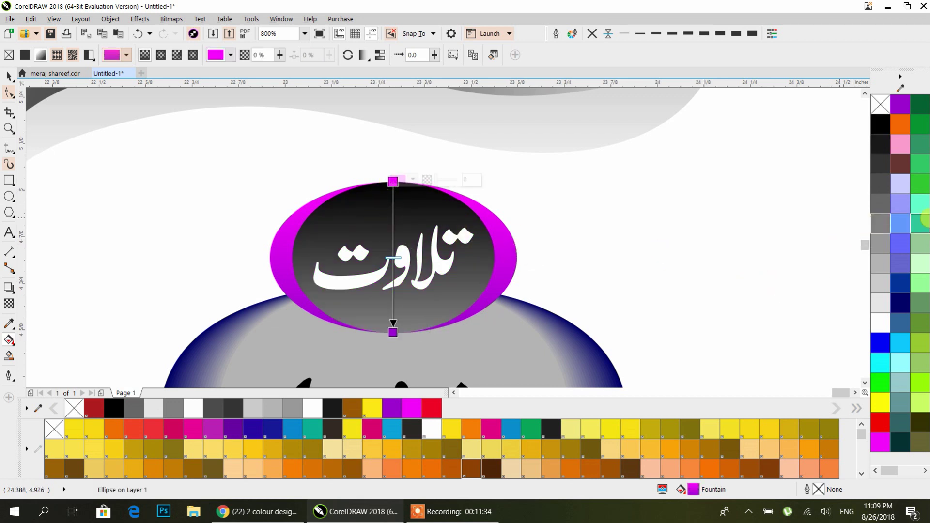
pyautogui.click(890, 223)
pyautogui.click(400, 333)
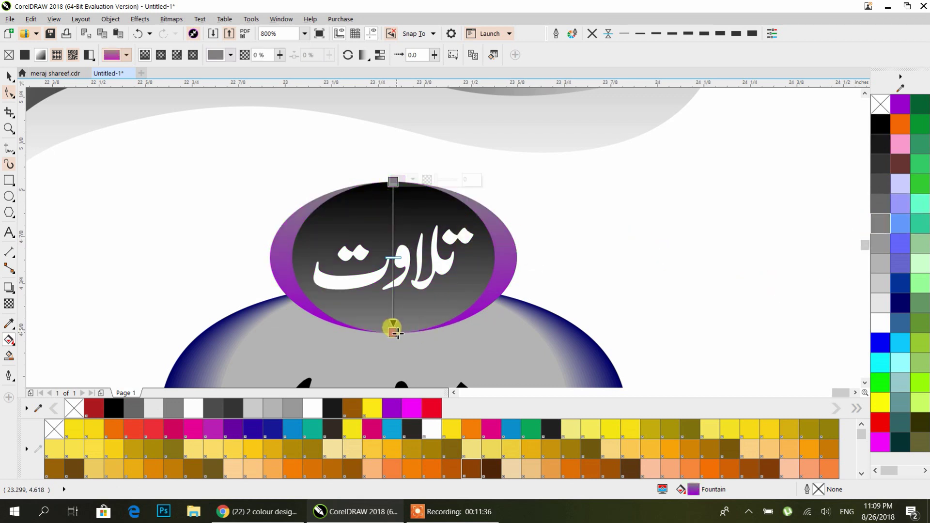
pyautogui.click(881, 145)
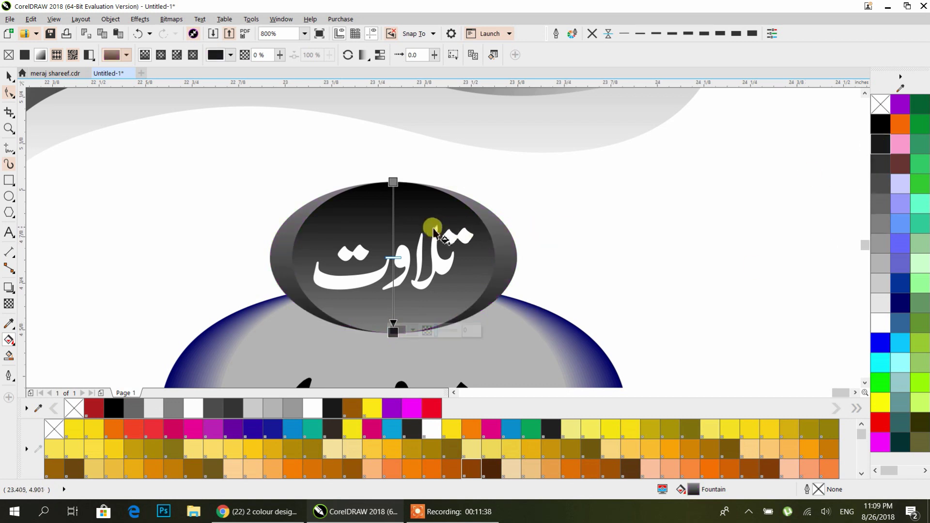
pyautogui.click(393, 182)
pyautogui.click(881, 176)
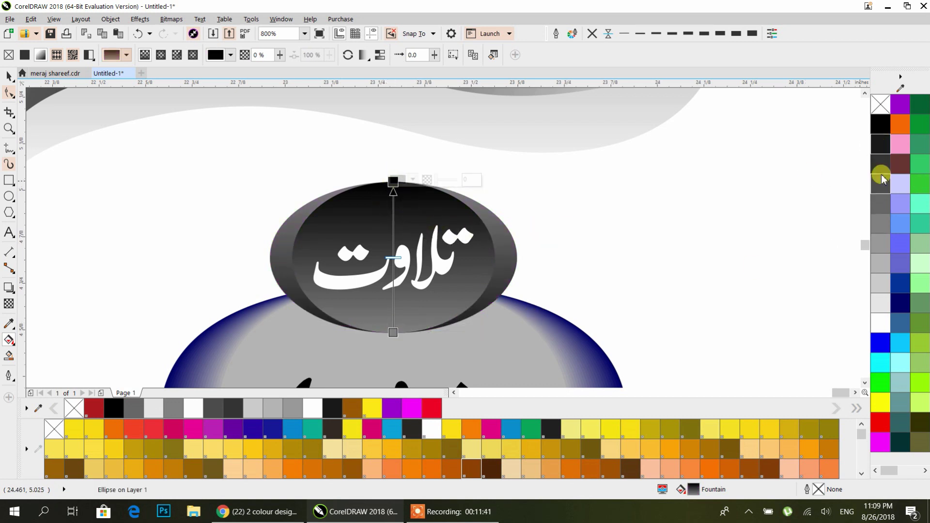
pyautogui.click(882, 164)
pyautogui.click(8, 76)
pyautogui.scroll(-3, 523, 198)
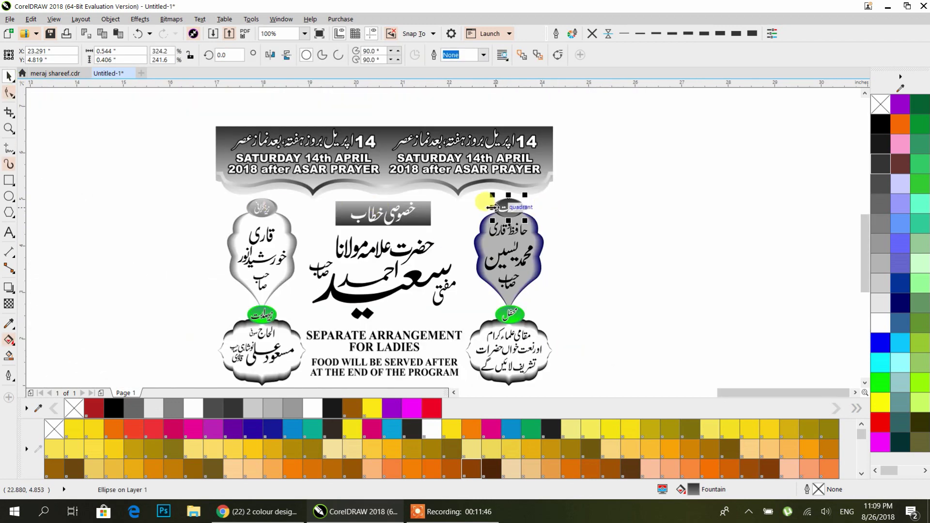
# Step: Place a copy of the upper-left label's two gray ellipses in the empty space beside the upper-right frame's label, leaving the originals in place
pyautogui.scroll(2, 491, 203)
pyautogui.scroll(-1, 490, 203)
pyautogui.moveTo(358, 220); pyautogui.dragTo(431, 234)
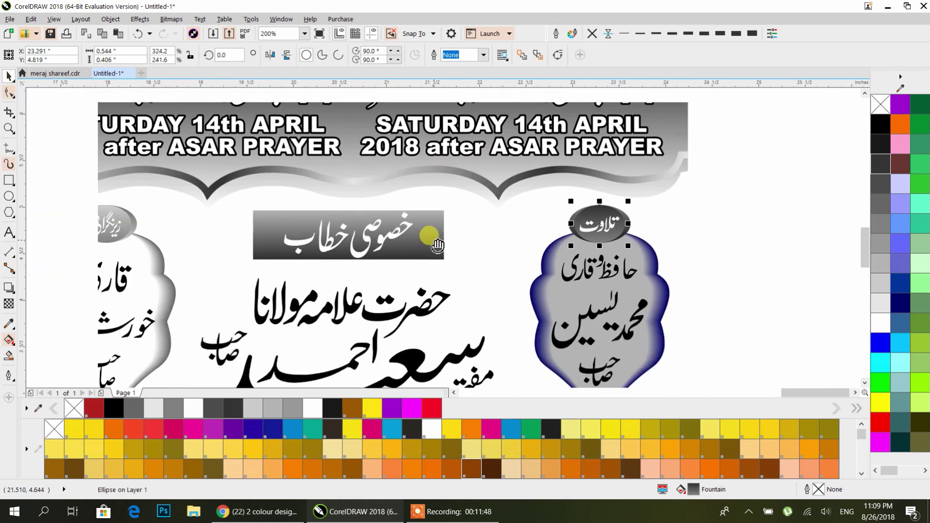
pyautogui.click(131, 224)
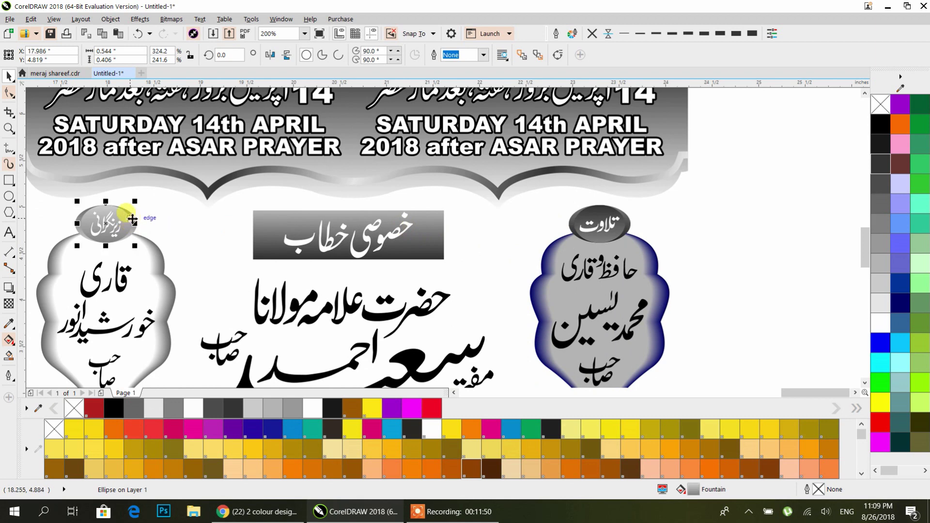
pyautogui.scroll(2, 132, 217)
pyautogui.keyDown('shift'); pyautogui.click(133, 218); pyautogui.keyUp('shift')
pyautogui.scroll(-2, 133, 218)
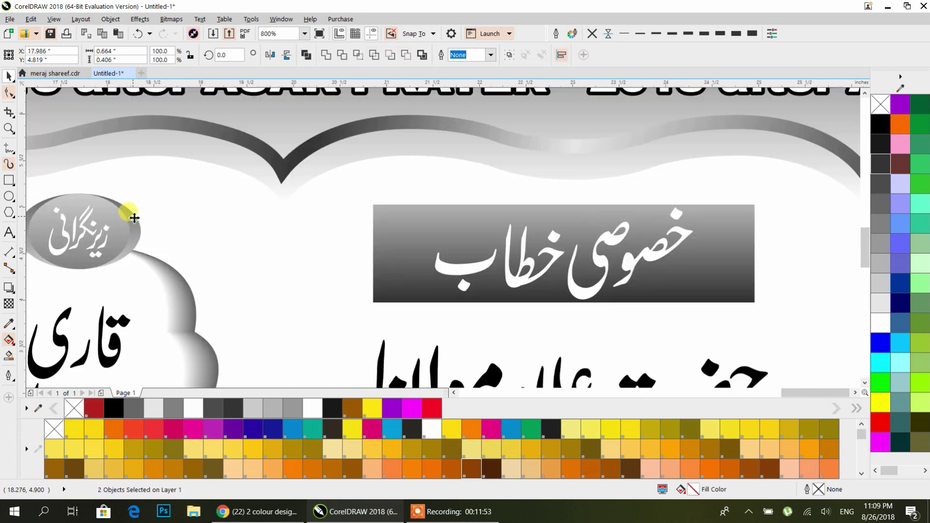
pyautogui.moveTo(134, 219); pyautogui.dragTo(713, 213)
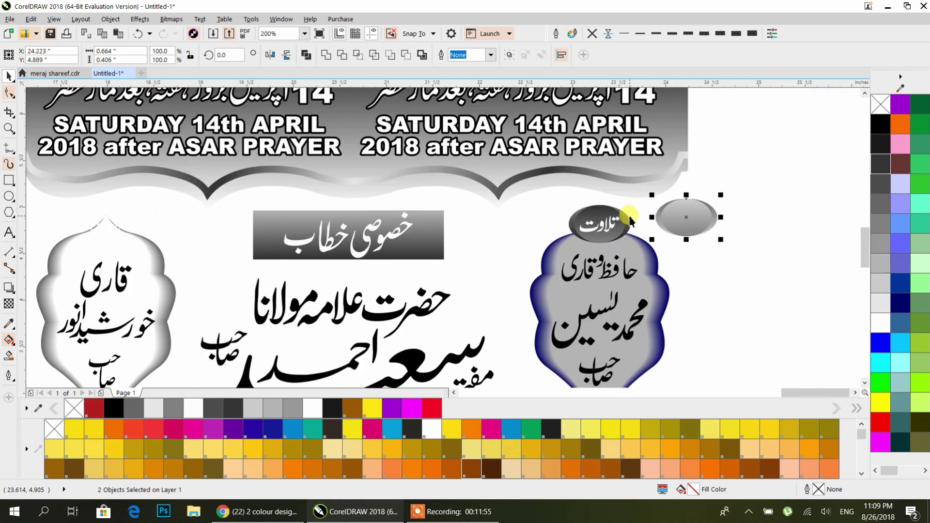
pyautogui.hotkey('ctrl', 'z')
pyautogui.moveTo(114, 213); pyautogui.dragTo(681, 219)
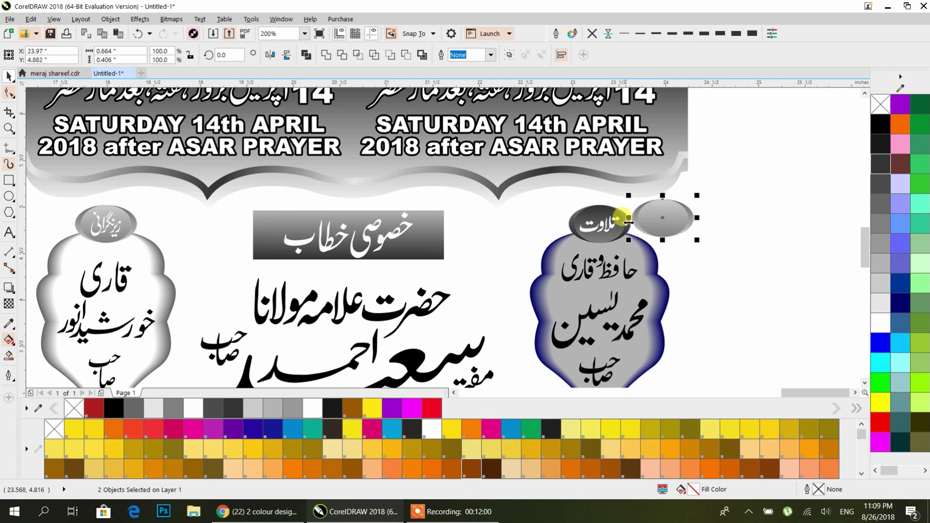
# Step: Delete the dark inner and outer ellipses behind the white lettering of the upper-right frame's label
pyautogui.scroll(2, 623, 226)
pyautogui.click(625, 225)
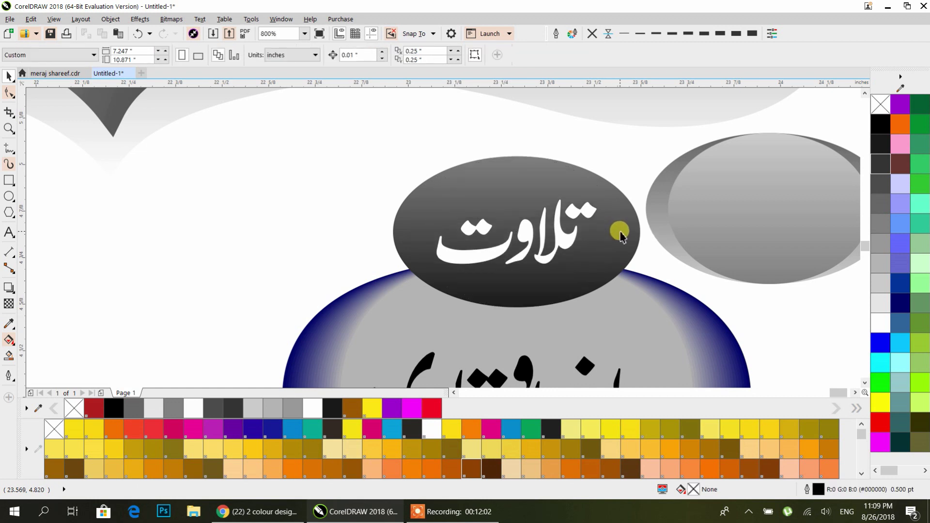
pyautogui.press('Delete')
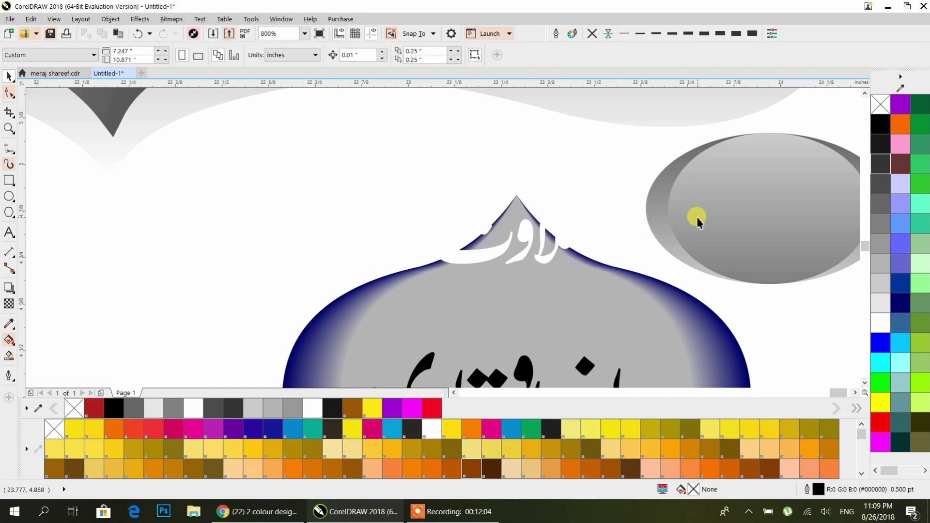
# Step: Group the two copied gray ellipses and move them over the white lettering at the top of the upper-right frame
pyautogui.click(655, 213)
pyautogui.hotkey('ctrl', 'g')
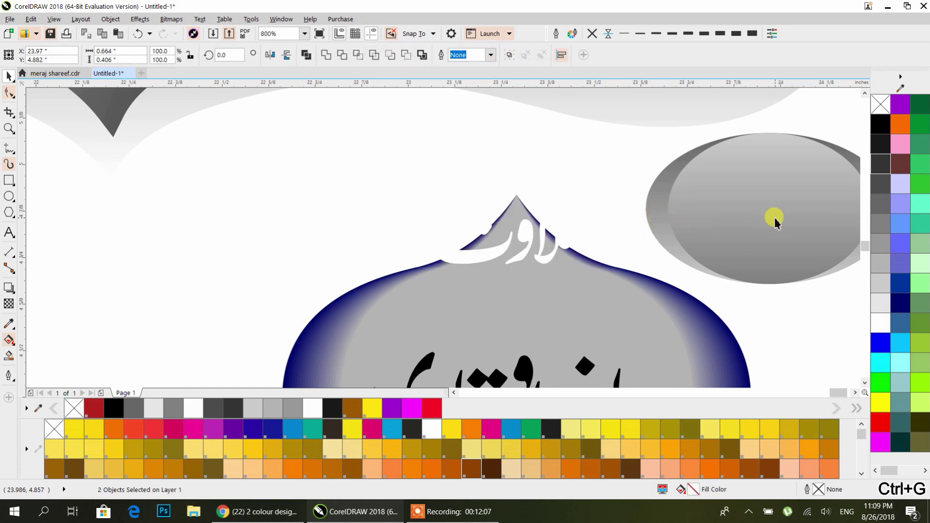
pyautogui.moveTo(772, 209); pyautogui.dragTo(517, 231)
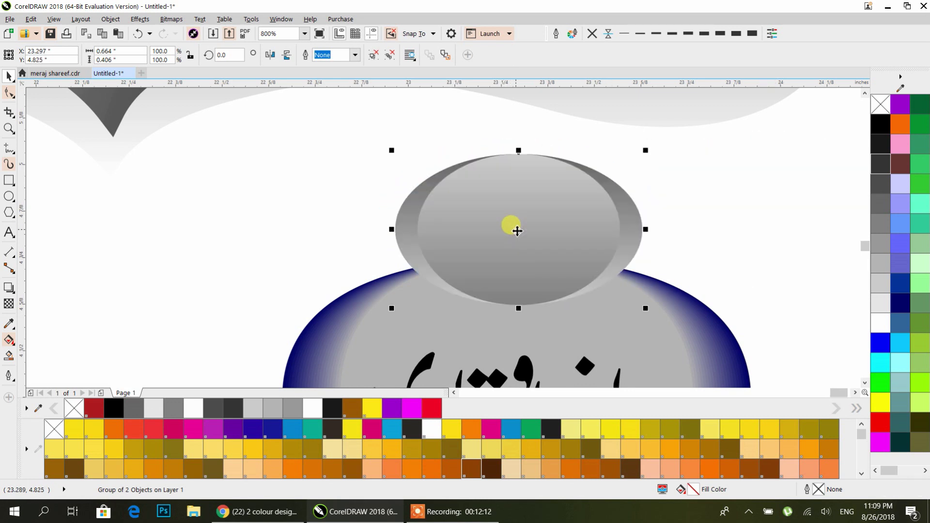
# Step: Order the ellipse group behind the white label lettering but in front of the upper-right frame, and deselect it
pyautogui.hotkey('ctrl', 'pagedown')
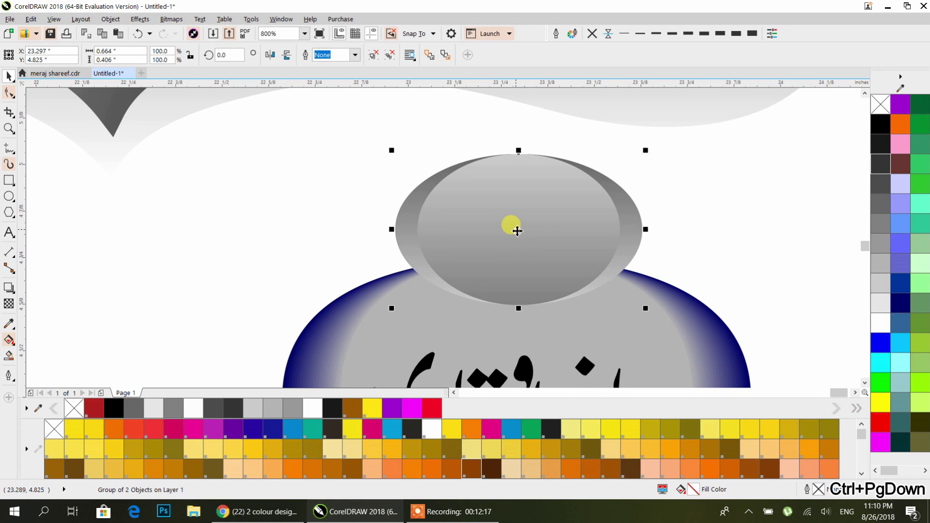
pyautogui.hotkey('ctrl', 'pagedown')
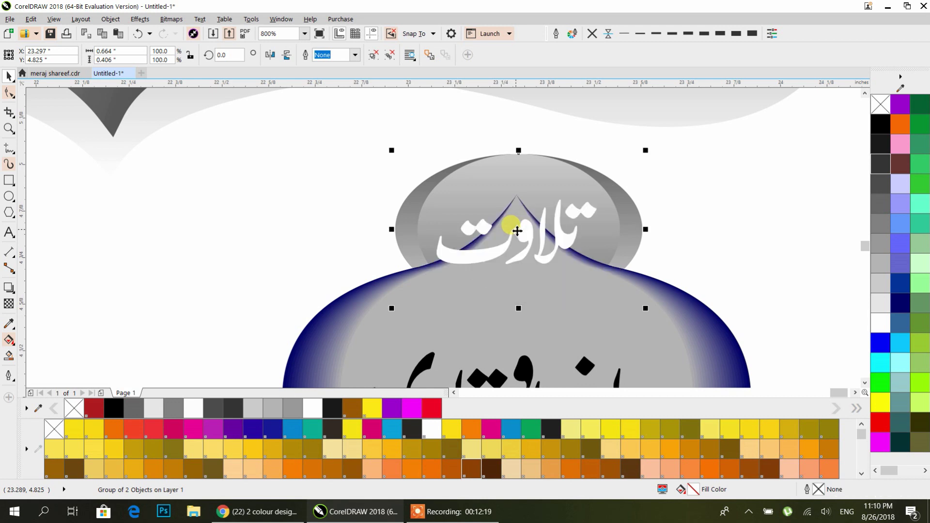
pyautogui.hotkey('ctrl', 'pageup')
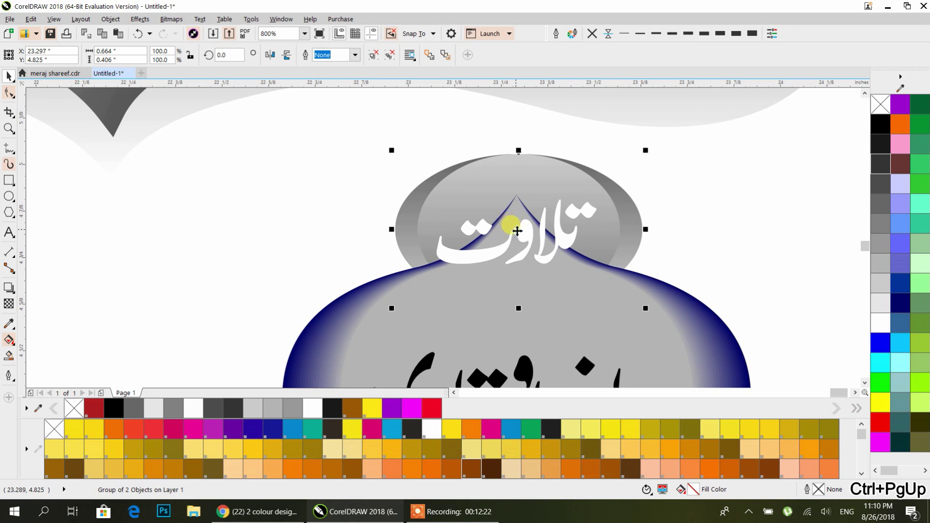
pyautogui.hotkey('ctrl', 'pageup')
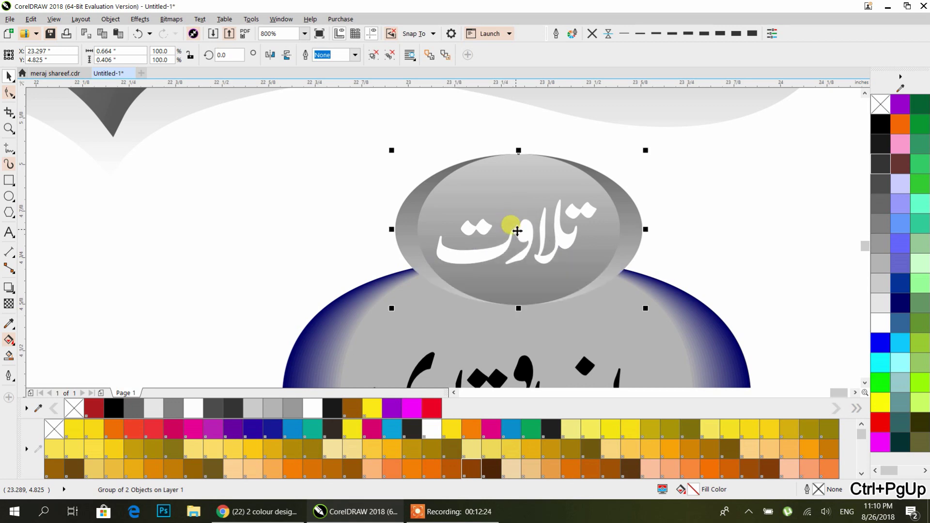
pyautogui.scroll(-2, 622, 229)
pyautogui.moveTo(623, 228); pyautogui.dragTo(343, 178)
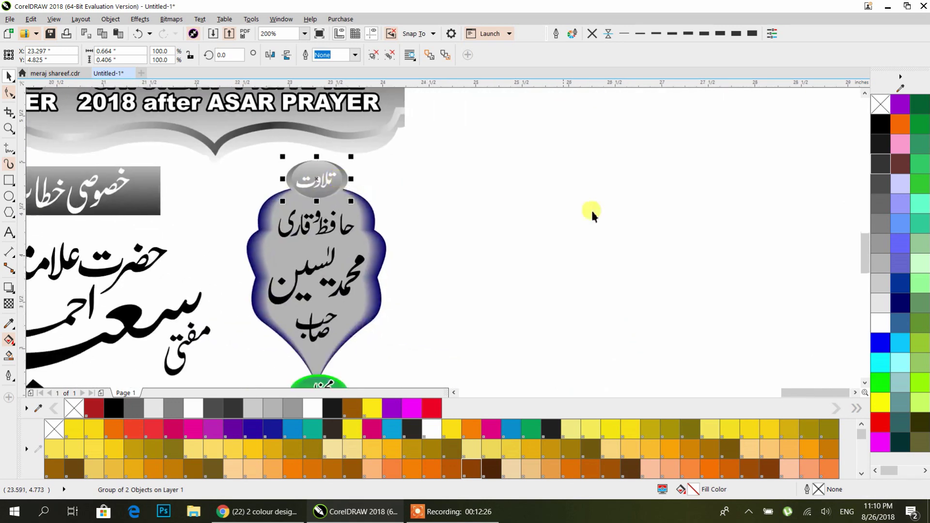
pyautogui.click(647, 214)
# Step: Fill the navy outer blend curve of the upper-right name frame with black (#000000)
pyautogui.scroll(5, 387, 265)
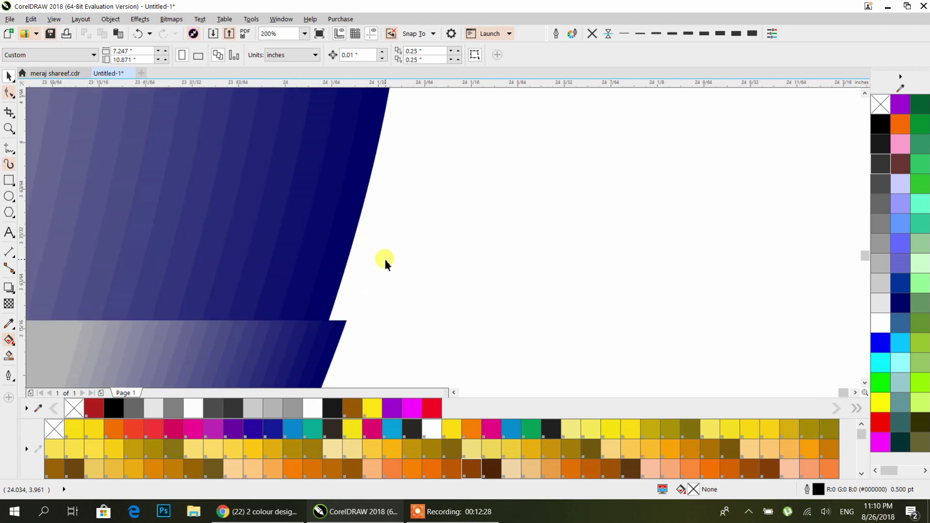
pyautogui.click(361, 204)
pyautogui.scroll(-3, 467, 185)
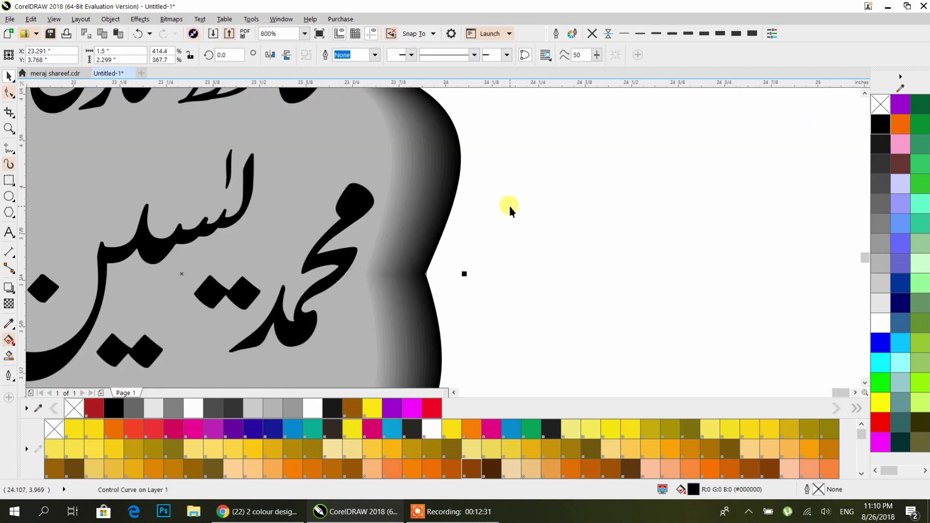
pyautogui.scroll(-1, 509, 205)
# Step: Fill the lower-right label's inner green ellipse with 30% Black (#B3B3B3) and its outer ellipse with 60% Black (#666666)
pyautogui.scroll(6, 465, 228)
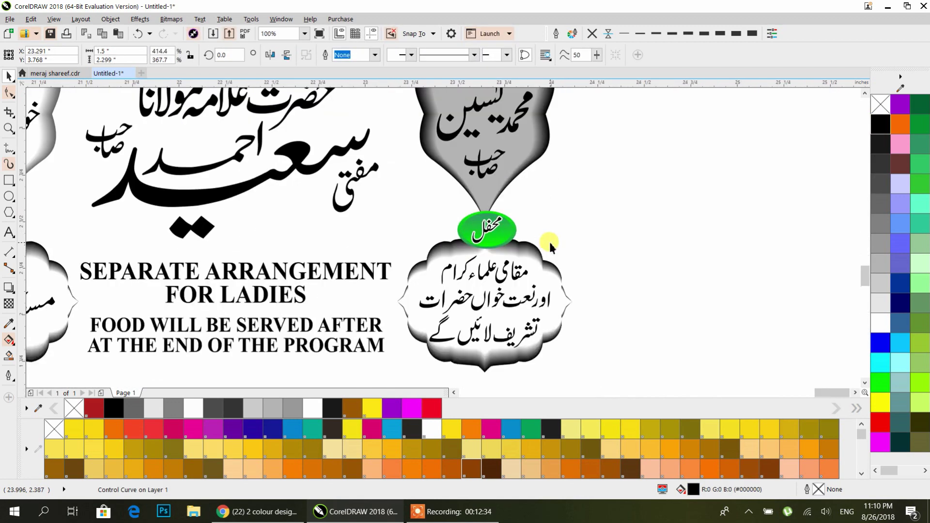
pyautogui.scroll(1, 396, 211)
pyautogui.click(397, 212)
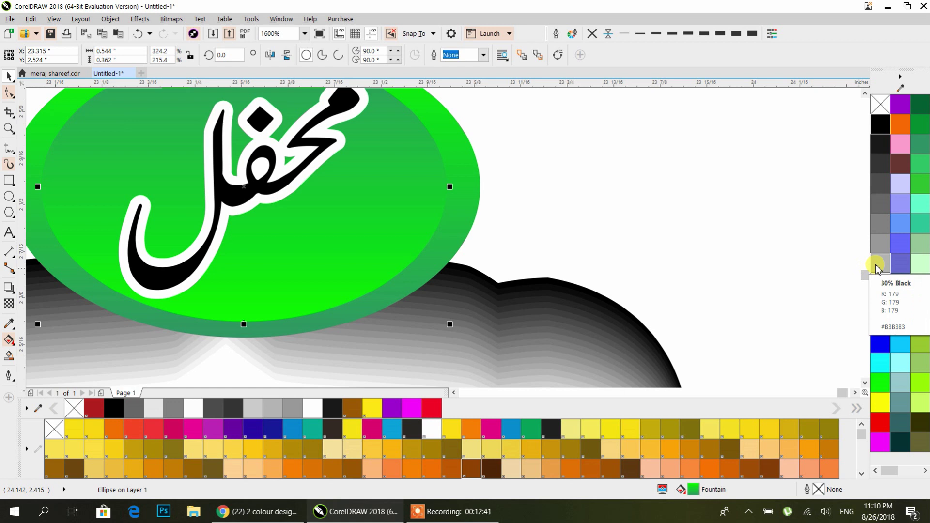
pyautogui.click(877, 268)
pyautogui.click(457, 156)
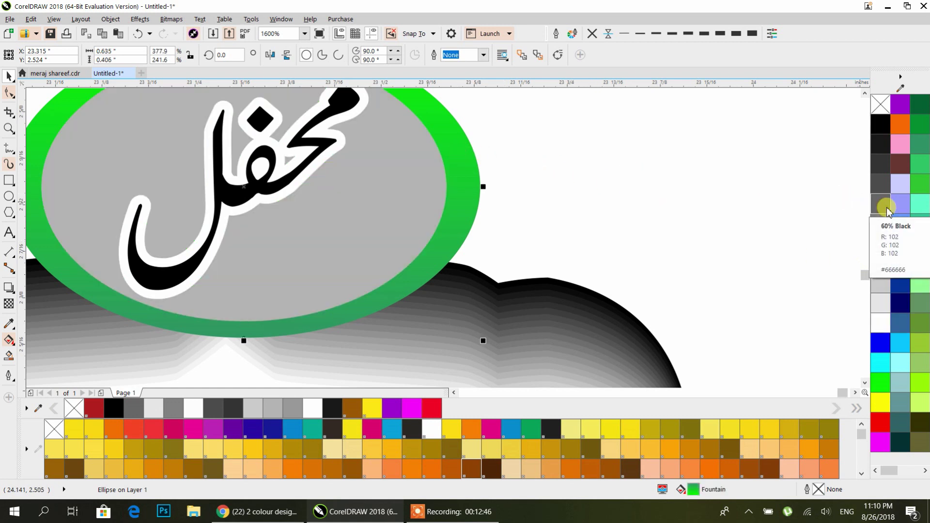
pyautogui.click(886, 211)
pyautogui.scroll(-3, 608, 205)
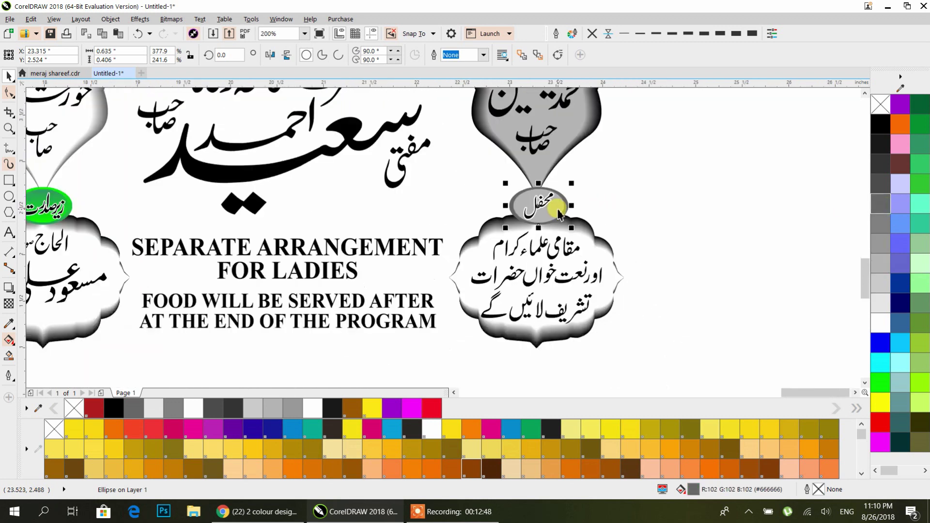
# Step: Apply a vertical linear gradient to the lower-right label's outer ellipse, from 60% Black at the top to white at the bottom
pyautogui.scroll(2, 558, 213)
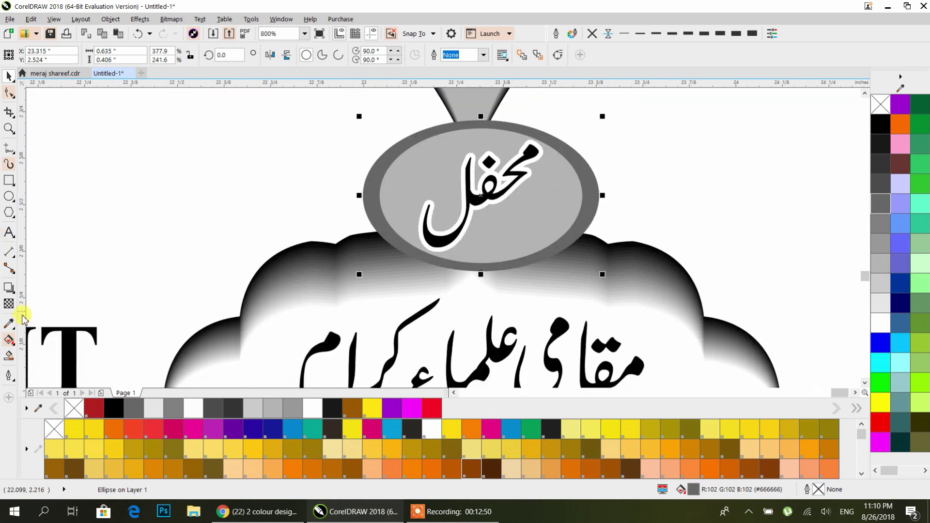
pyautogui.click(9, 341)
pyautogui.moveTo(489, 131); pyautogui.dragTo(489, 262)
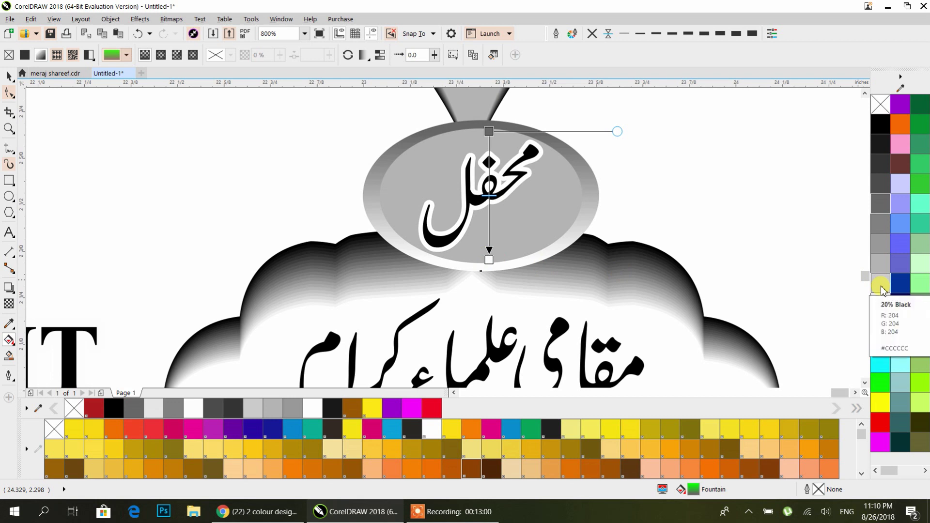
pyautogui.moveTo(882, 269); pyautogui.dragTo(489, 131)
# Step: Apply a vertical linear gradient to the lower-right label's inner ellipse, from 60% Black at the bottom to white at the top
pyautogui.click(556, 224)
pyautogui.moveTo(512, 247); pyautogui.dragTo(513, 128)
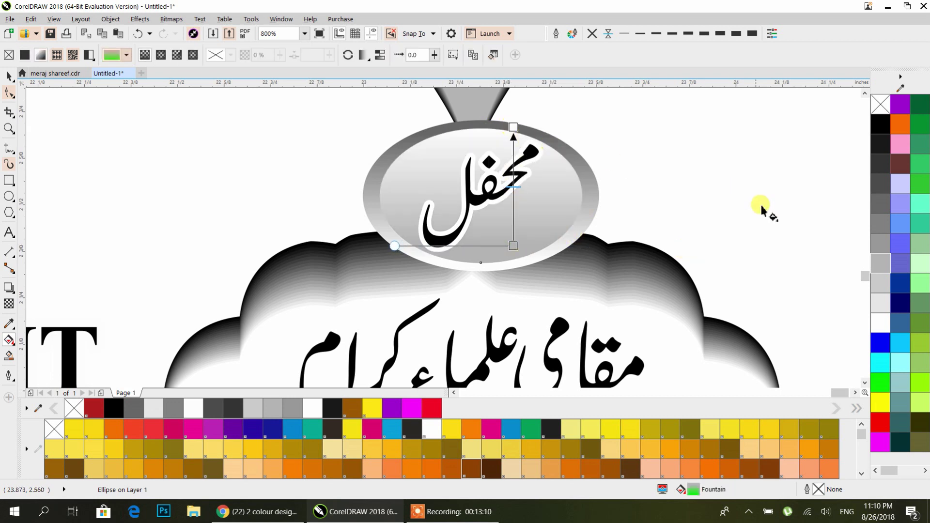
pyautogui.click(513, 245)
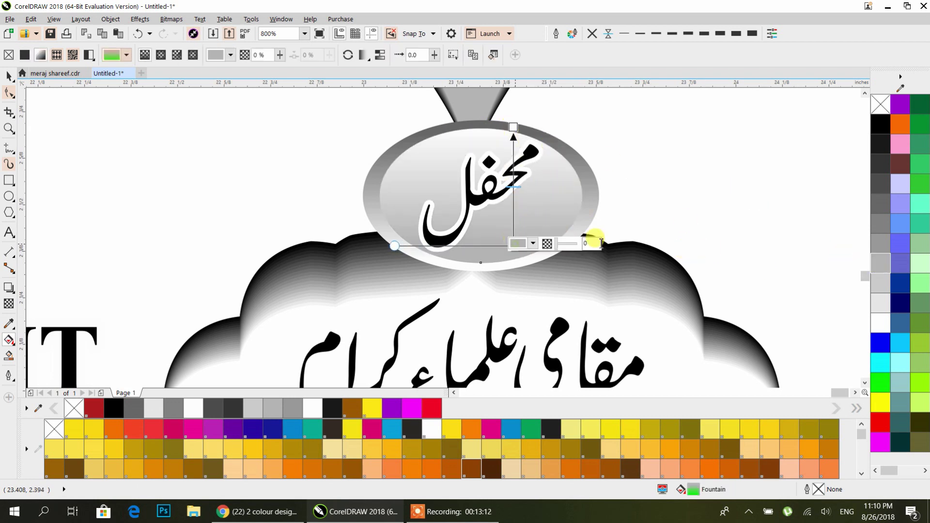
pyautogui.click(879, 213)
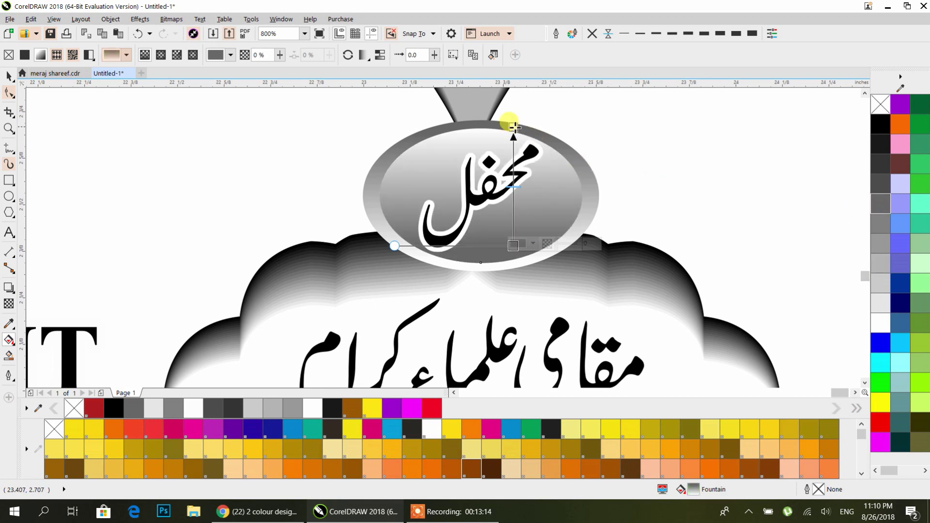
pyautogui.click(512, 127)
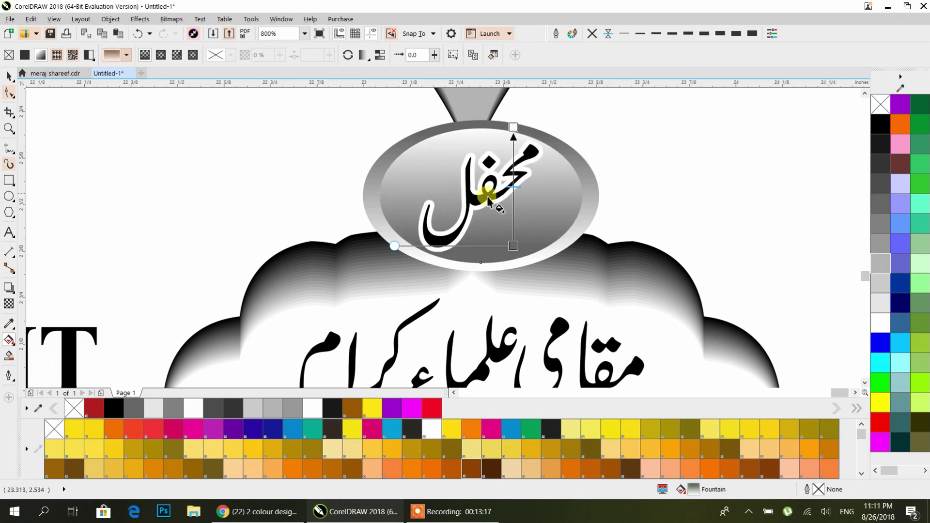
# Step: Recolor the vertical gradient of the lower-left label's inner ellipse to 60% Black at the top and 30% Black at the bottom
pyautogui.scroll(-6, 491, 182)
pyautogui.scroll(6, 234, 198)
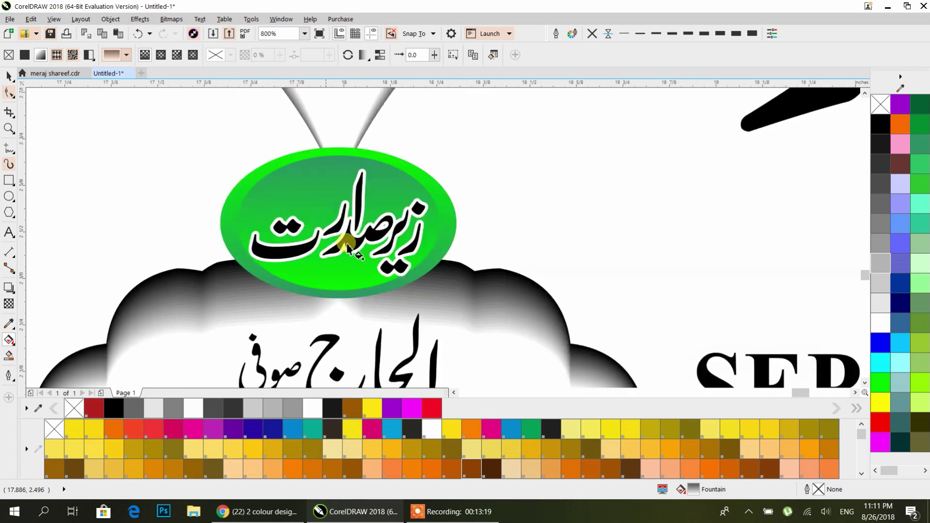
pyautogui.click(286, 162)
pyautogui.click(292, 113)
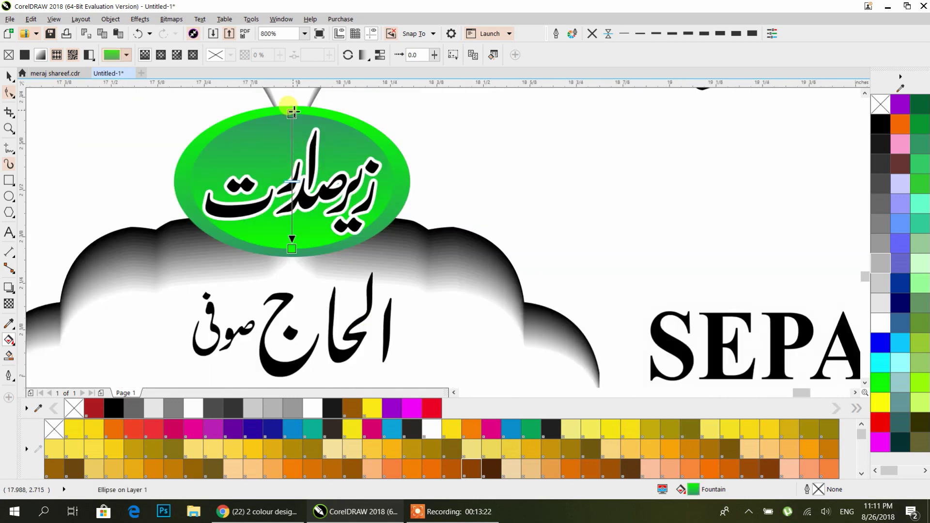
pyautogui.click(292, 114)
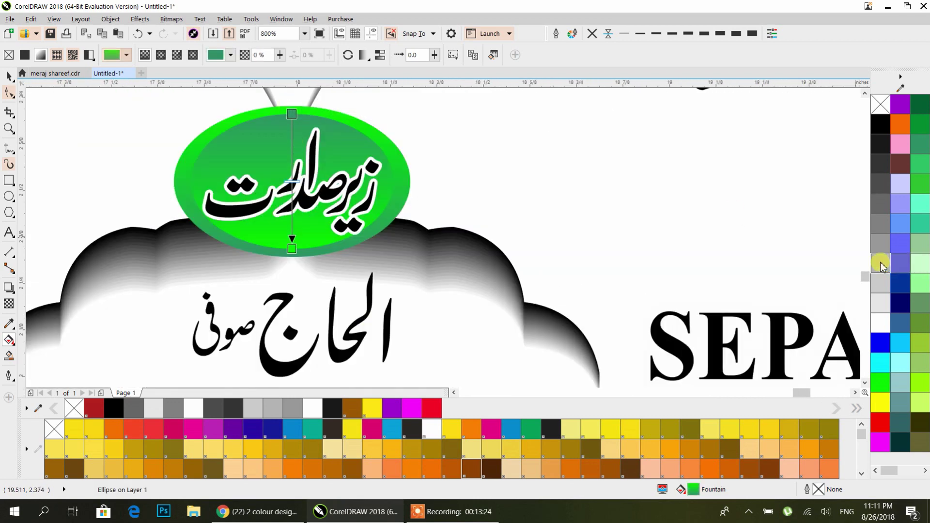
pyautogui.click(881, 207)
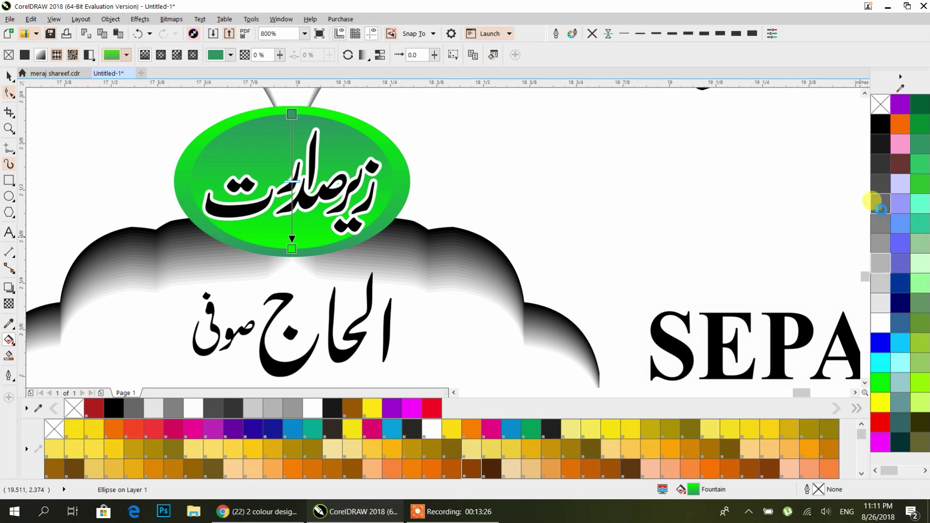
pyautogui.click(291, 248)
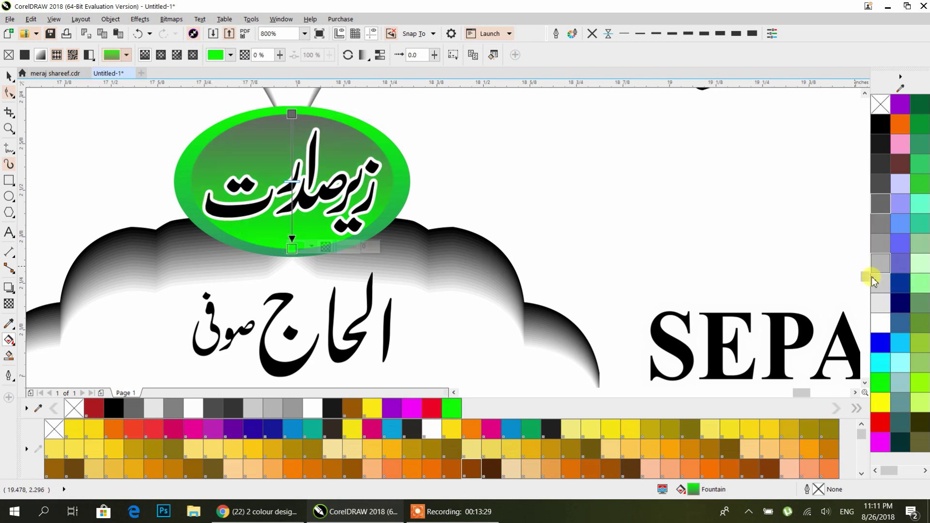
pyautogui.click(881, 264)
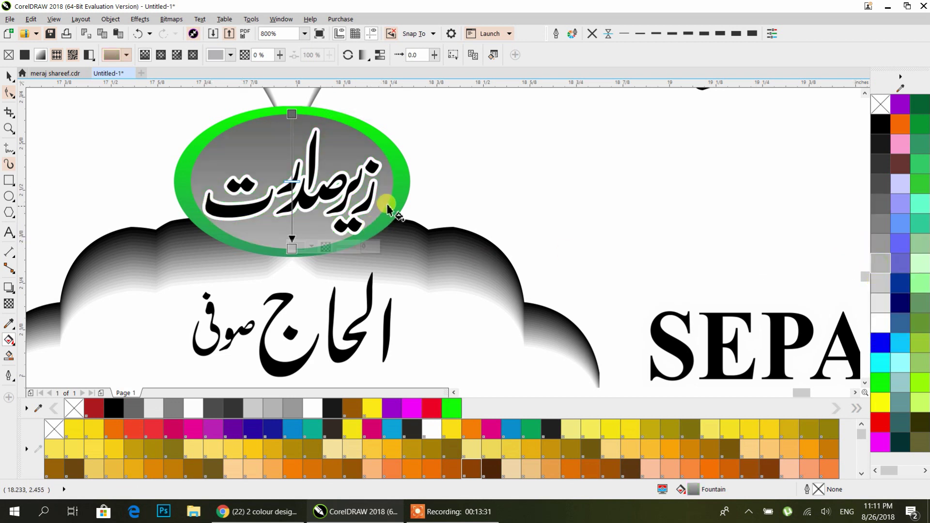
# Step: Recolor the gradient of the lower-left label's outer ellipse to 60% Black at the bottom and 20% Black at the top
pyautogui.click(291, 256)
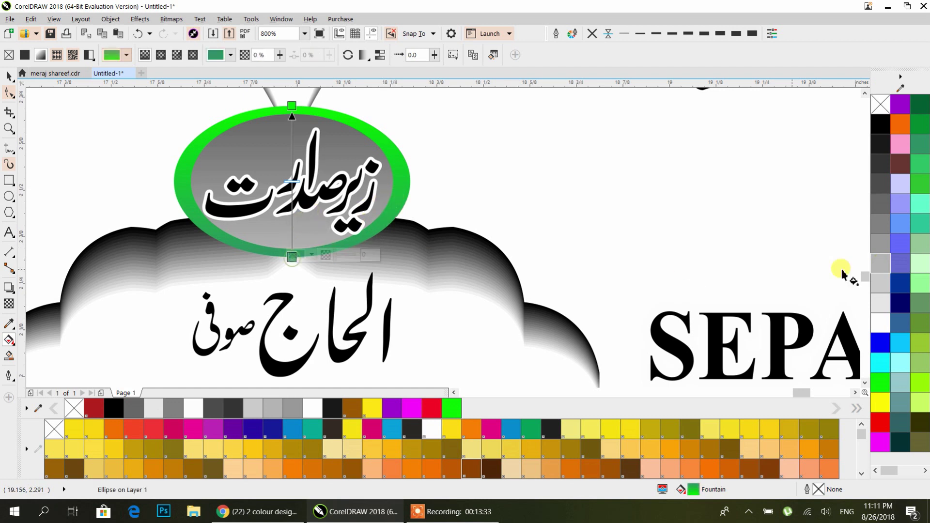
pyautogui.click(887, 266)
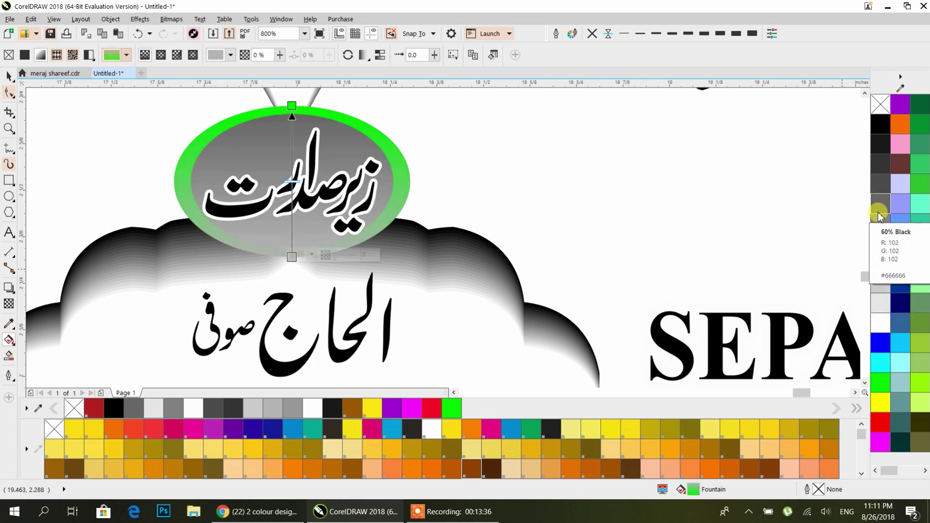
pyautogui.click(291, 105)
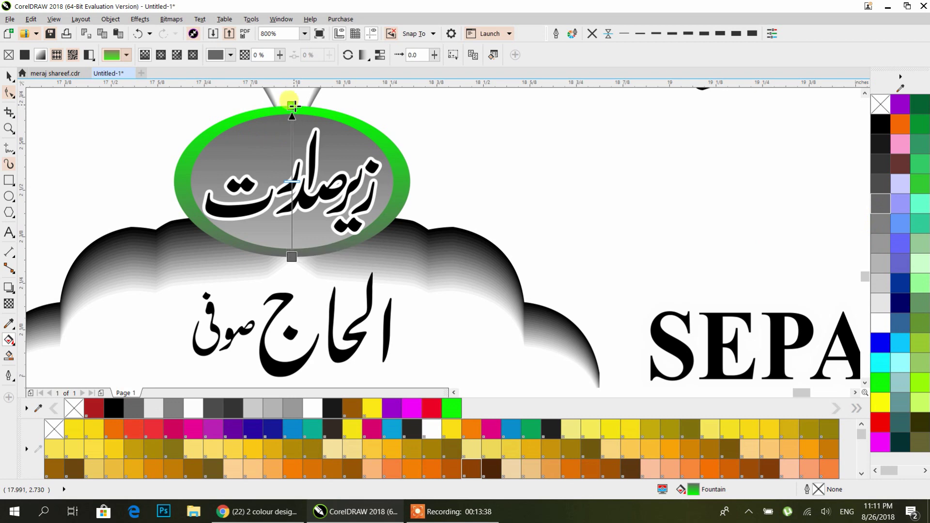
pyautogui.click(881, 282)
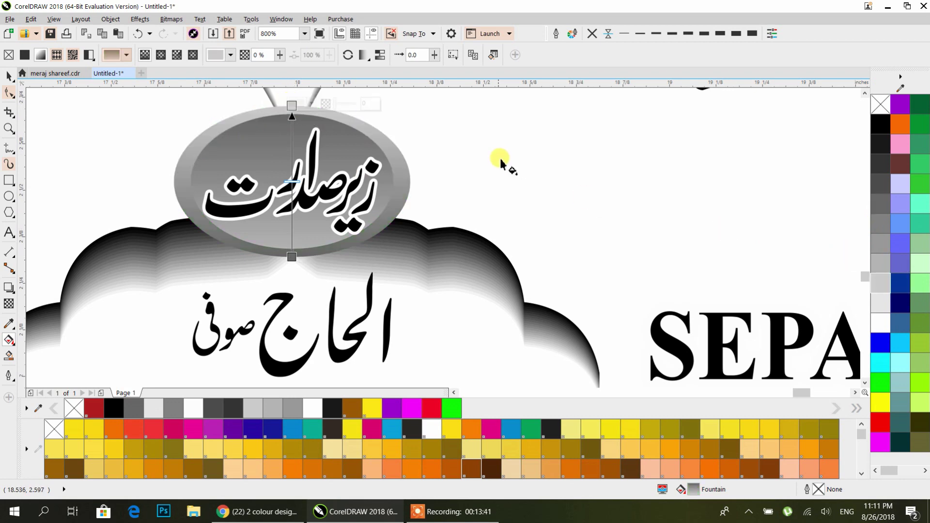
# Step: Select all the converted banner, frame, label and lettering objects beside the page and group them
pyautogui.scroll(-6, 507, 179)
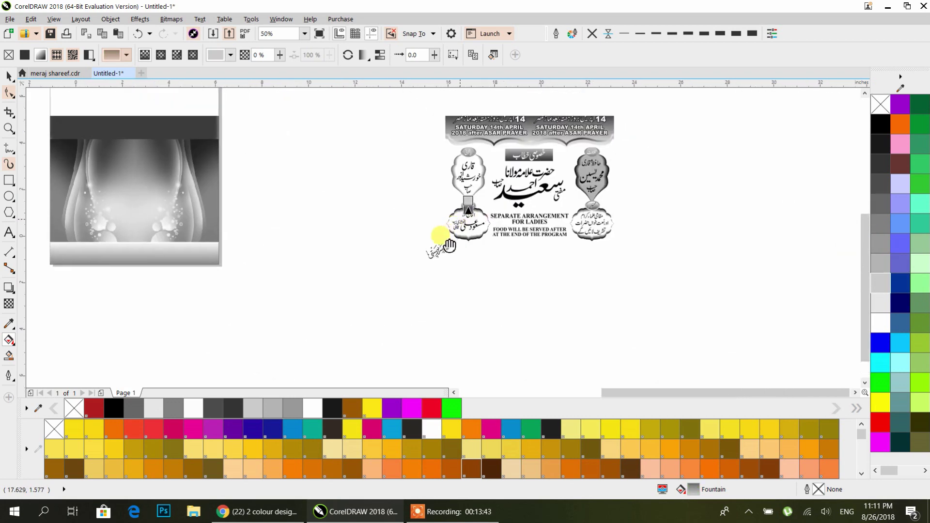
pyautogui.click(9, 73)
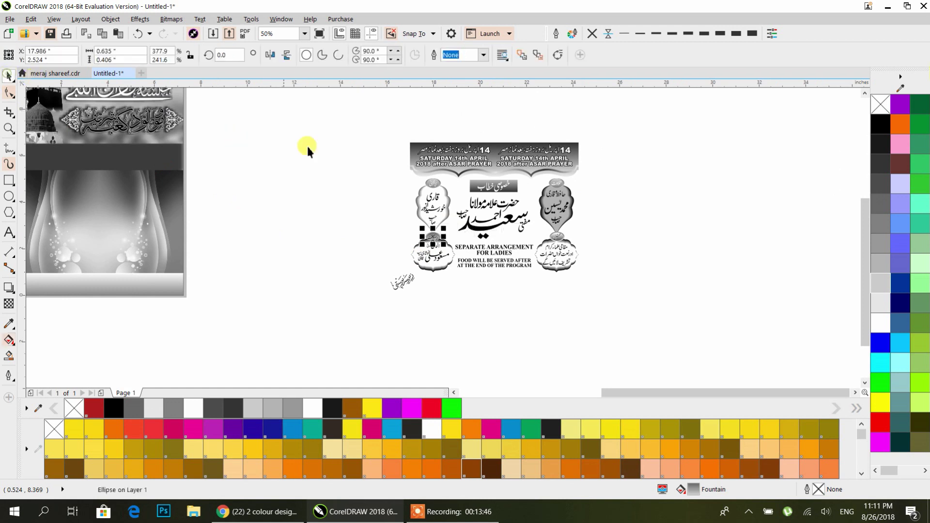
pyautogui.click(317, 133)
pyautogui.moveTo(570, 293); pyautogui.dragTo(634, 324)
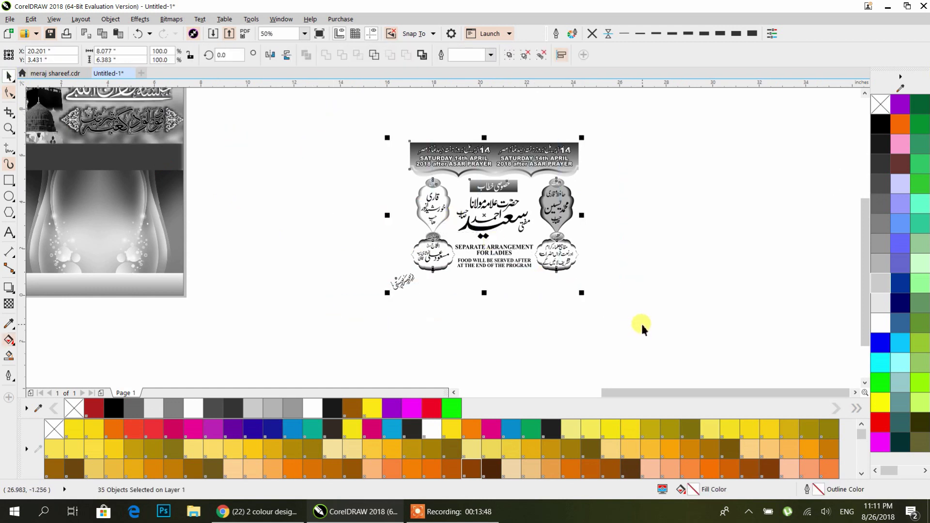
pyautogui.hotkey('ctrl', 'g')
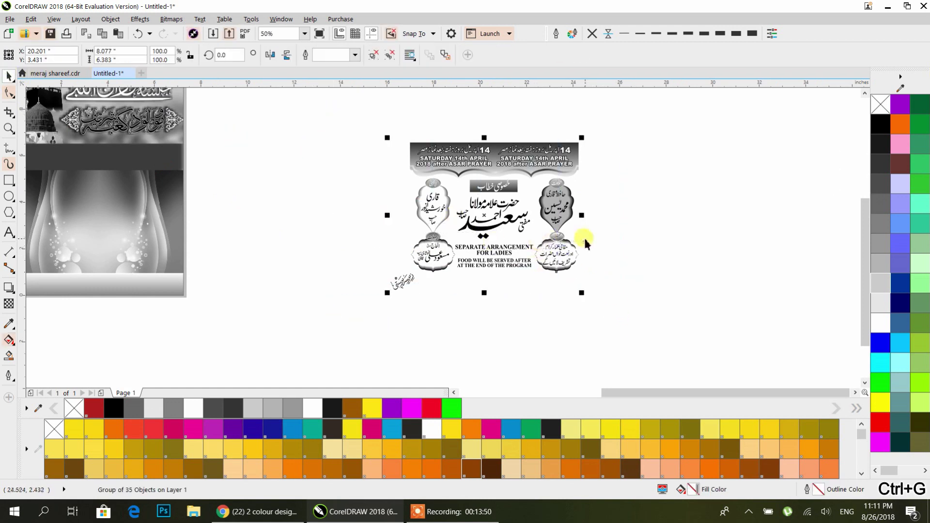
# Step: Move the grouped grayscale elements onto the page, lining up the date banner and frames with the poster background
pyautogui.scroll(-1, 584, 238)
pyautogui.moveTo(581, 188); pyautogui.dragTo(384, 194)
pyautogui.click(388, 319)
pyautogui.moveTo(242, 313); pyautogui.dragTo(469, 332)
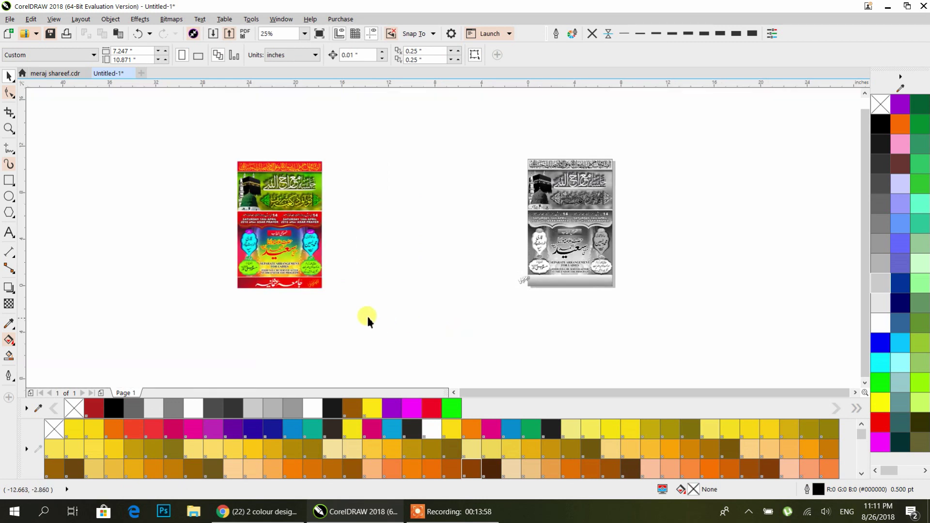
pyautogui.moveTo(574, 309); pyautogui.dragTo(203, 276)
# Step: Ungroup the placed elements and move the small slanted lettering onto the right end of the bottom strip
pyautogui.scroll(5, 159, 273)
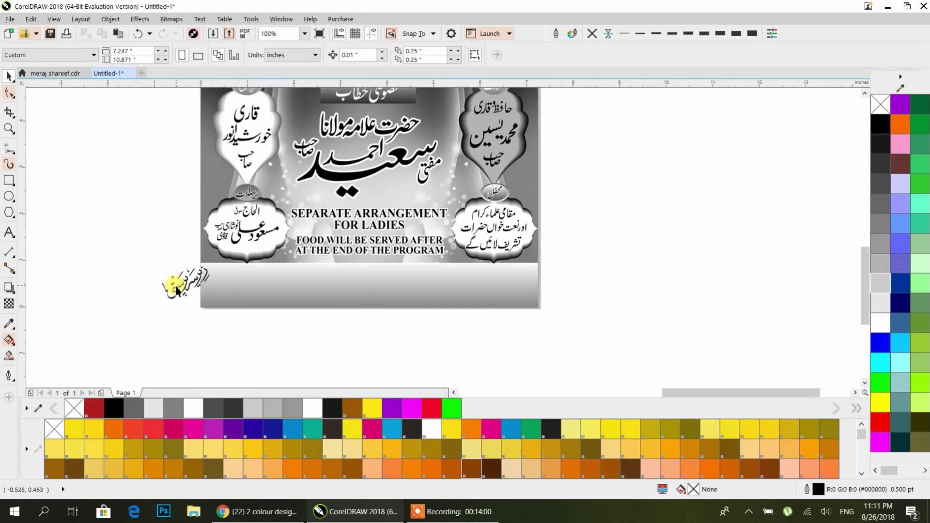
pyautogui.click(182, 287)
pyautogui.click(374, 56)
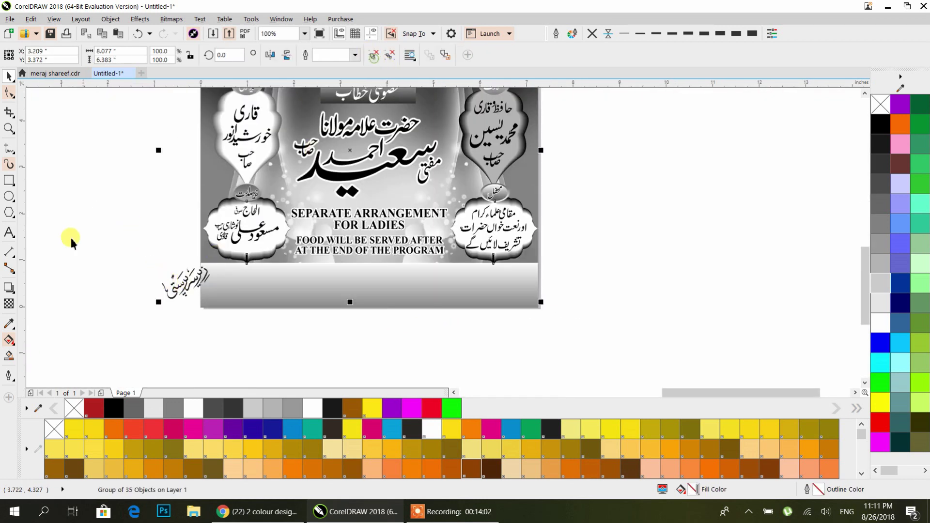
pyautogui.click(71, 241)
pyautogui.moveTo(183, 287)
pyautogui.mouseDown()
pyautogui.moveTo(450, 302)
pyautogui.moveTo(508, 286)
pyautogui.mouseUp()
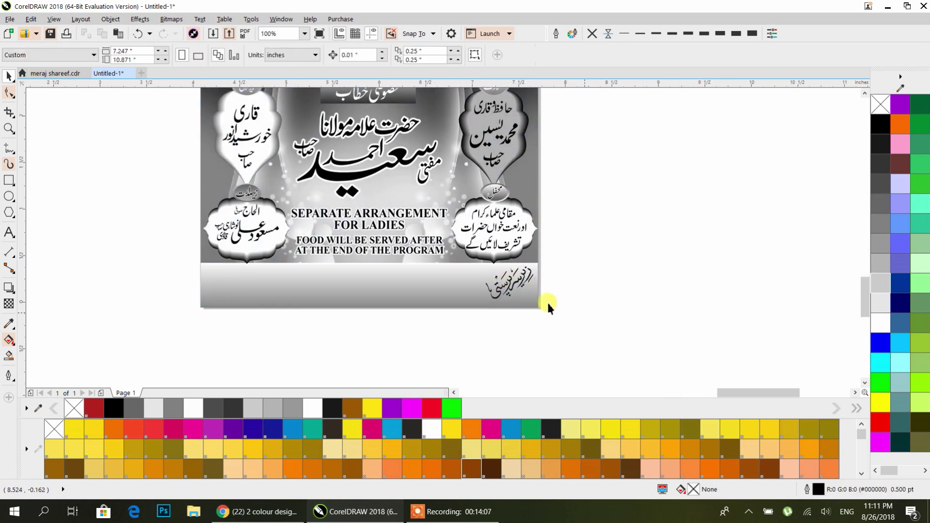
# Step: Switch the document to Wireframe view and locate the missing white title lettering outside the page
pyautogui.scroll(2, 572, 309)
pyautogui.moveTo(383, 210); pyautogui.dragTo(368, 208)
pyautogui.click(632, 205)
pyautogui.scroll(-3, 633, 207)
pyautogui.hscroll(-5, 483, 222)
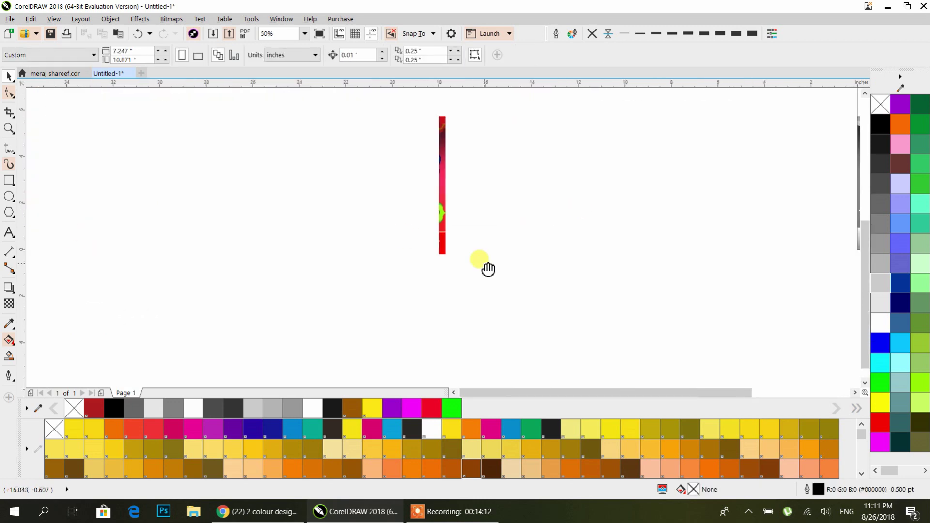
pyautogui.click(376, 253)
pyautogui.click(55, 20)
pyautogui.click(62, 43)
pyautogui.scroll(-2, 578, 227)
pyautogui.moveTo(578, 229); pyautogui.dragTo(289, 232)
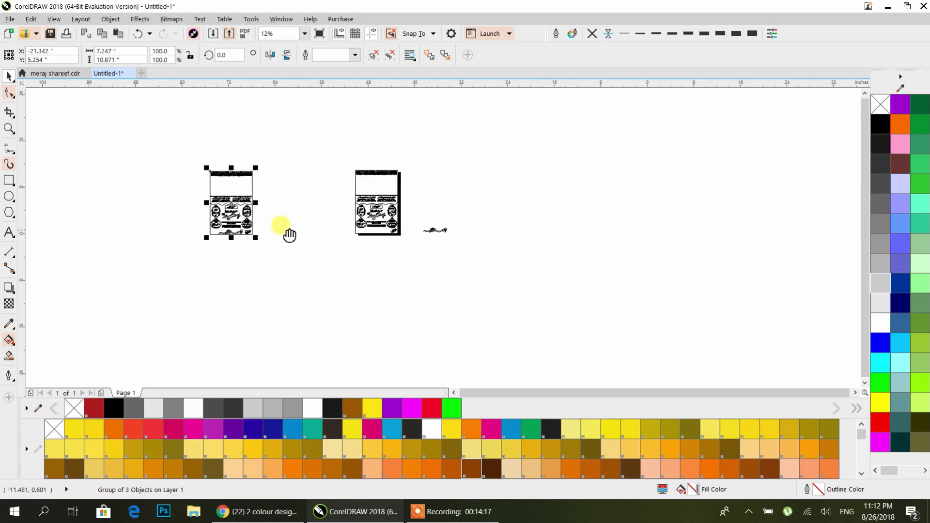
# Step: Fill the white title lettering beside the page with black and restore the Enhanced view
pyautogui.scroll(3, 400, 206)
pyautogui.click(412, 172)
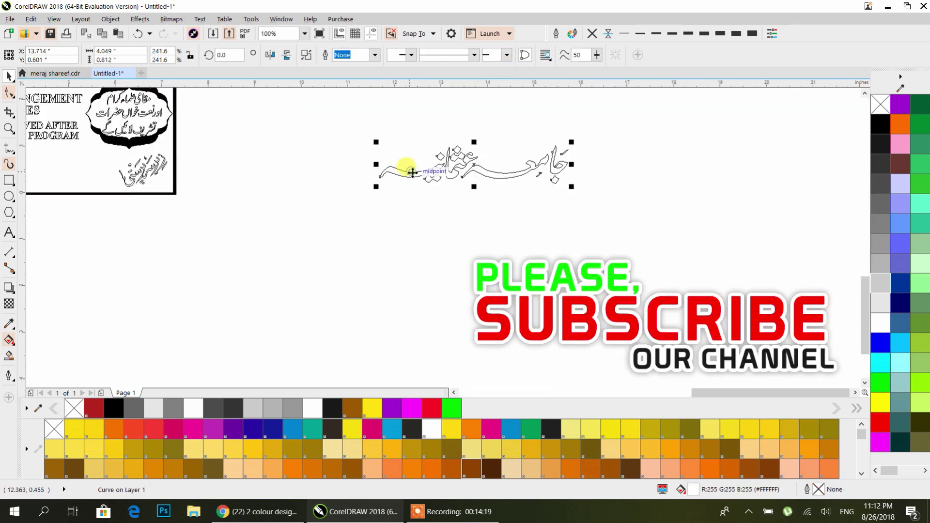
pyautogui.click(881, 124)
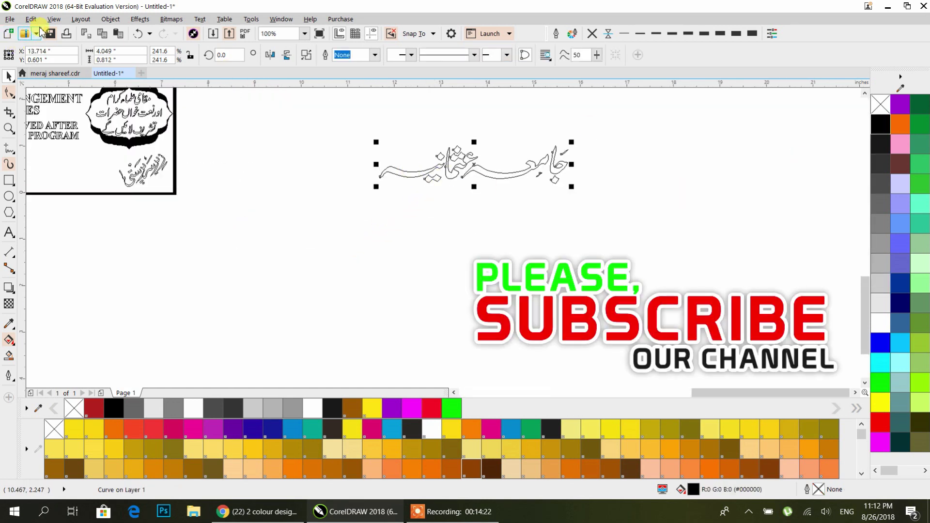
pyautogui.click(54, 19)
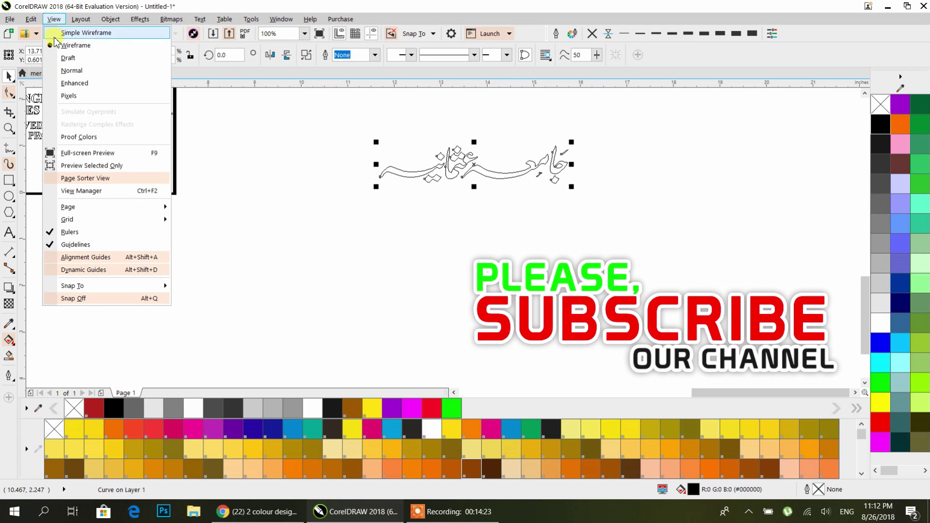
pyautogui.click(57, 86)
# Step: Move the black title lettering onto the poster's bottom strip, beside the small slanted lettering
pyautogui.hscroll(-5, 416, 207)
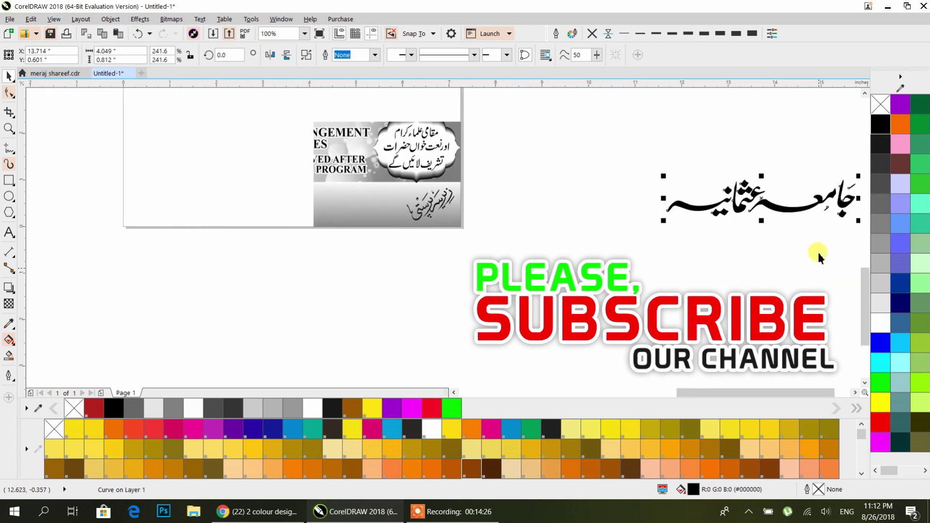
pyautogui.moveTo(768, 201); pyautogui.dragTo(297, 218)
pyautogui.click(299, 277)
pyautogui.scroll(-1, 406, 329)
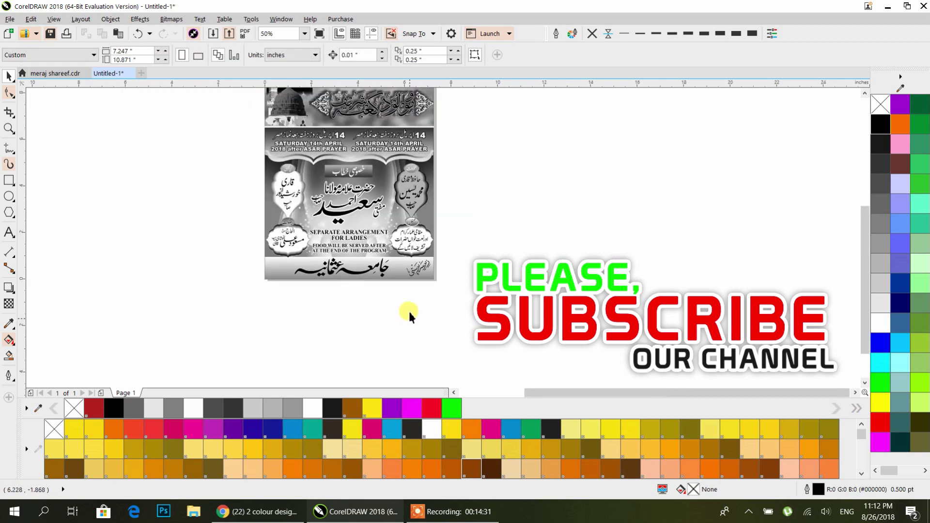
# Step: Fill the inner blend curve of the grayscale poster's upper-right name frame with white (#FFFFFF)
pyautogui.moveTo(412, 277); pyautogui.dragTo(389, 334)
pyautogui.scroll(1, 374, 275)
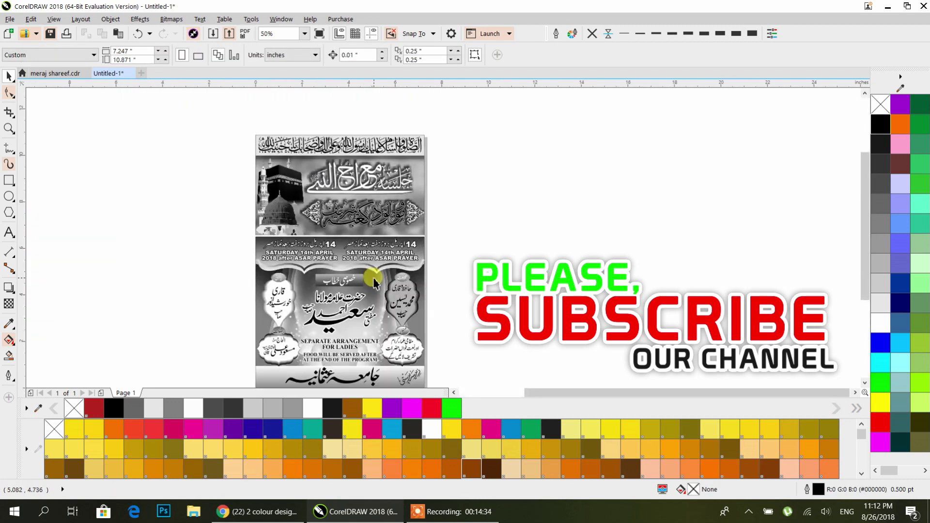
pyautogui.moveTo(379, 272); pyautogui.dragTo(380, 257)
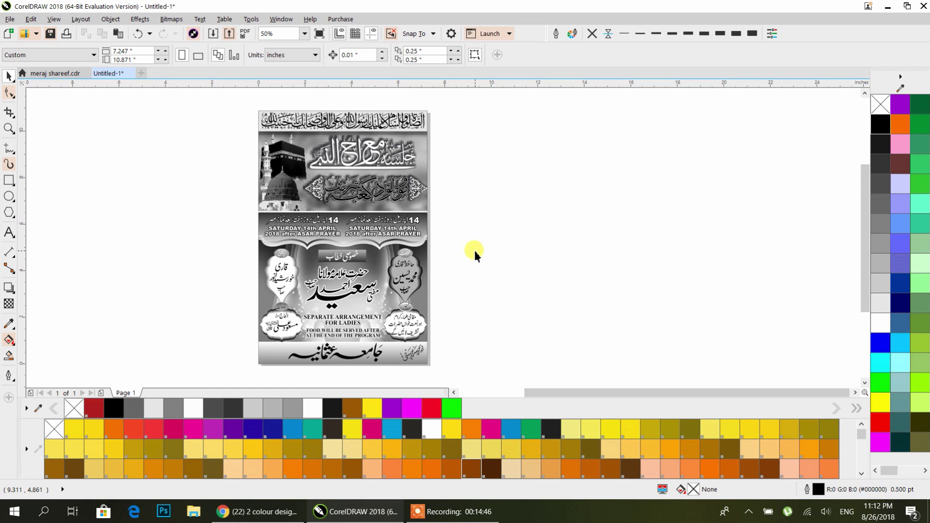
pyautogui.click(408, 279)
pyautogui.click(491, 267)
pyautogui.scroll(1, 436, 266)
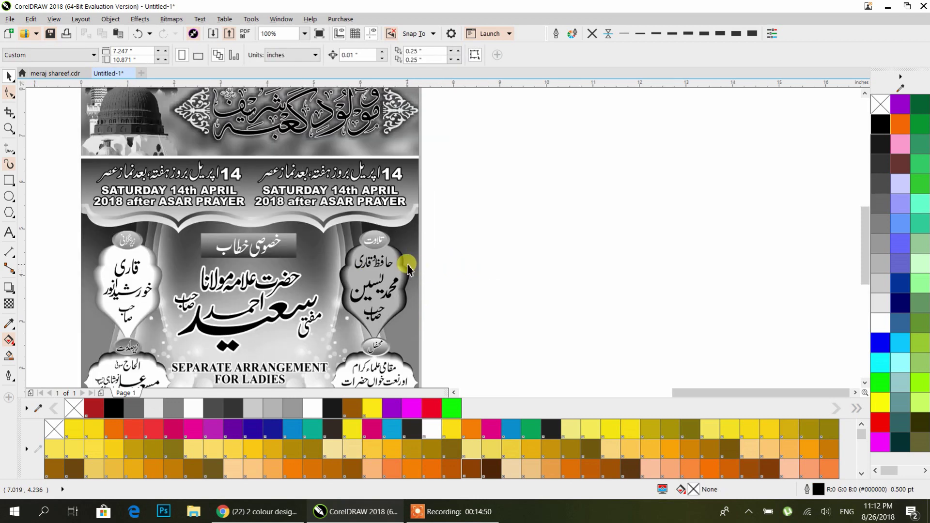
pyautogui.click(398, 272)
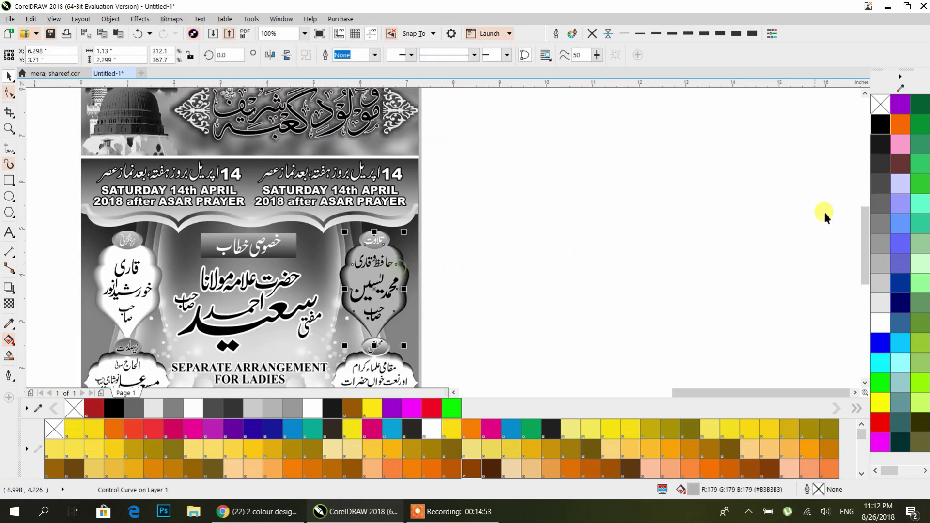
pyautogui.click(880, 329)
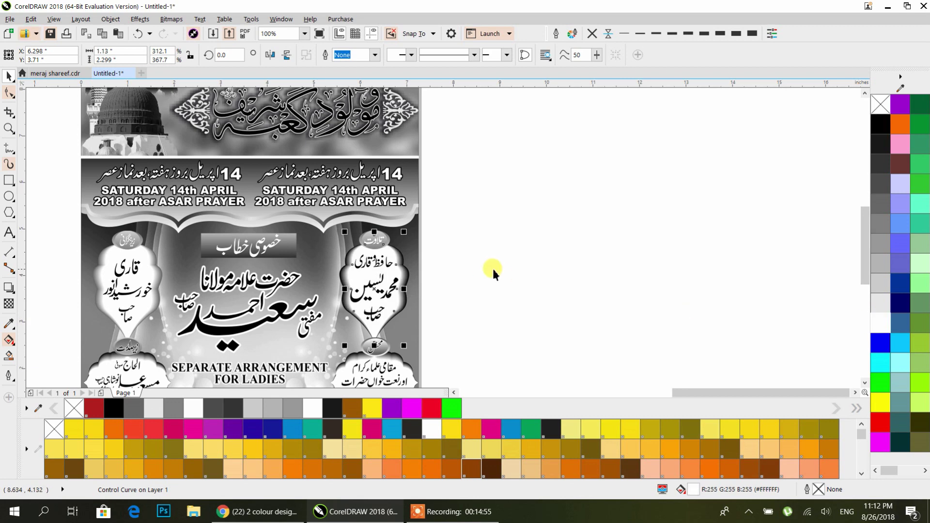
pyautogui.click(508, 269)
# Step: Place the colorful poster directly beside the grayscale page and frame both posters for comparison
pyautogui.moveTo(223, 282); pyautogui.dragTo(310, 247)
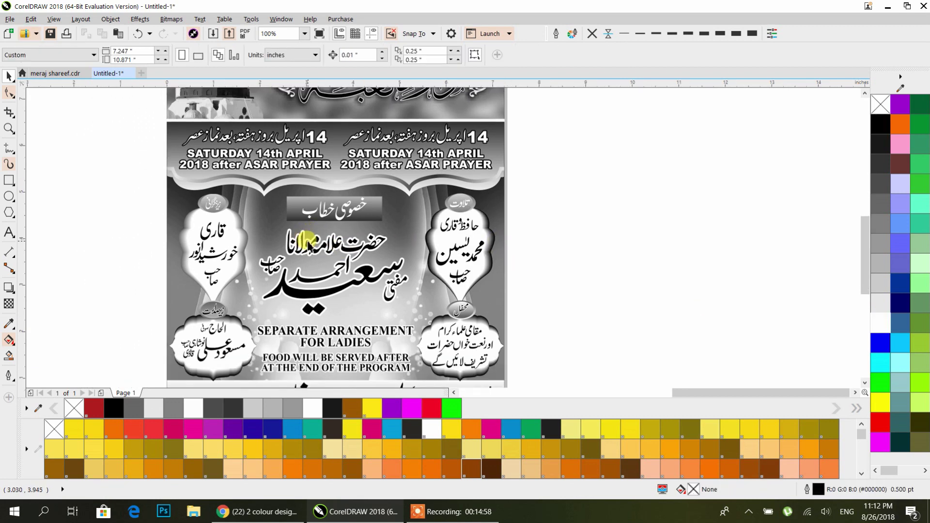
pyautogui.scroll(-3, 307, 244)
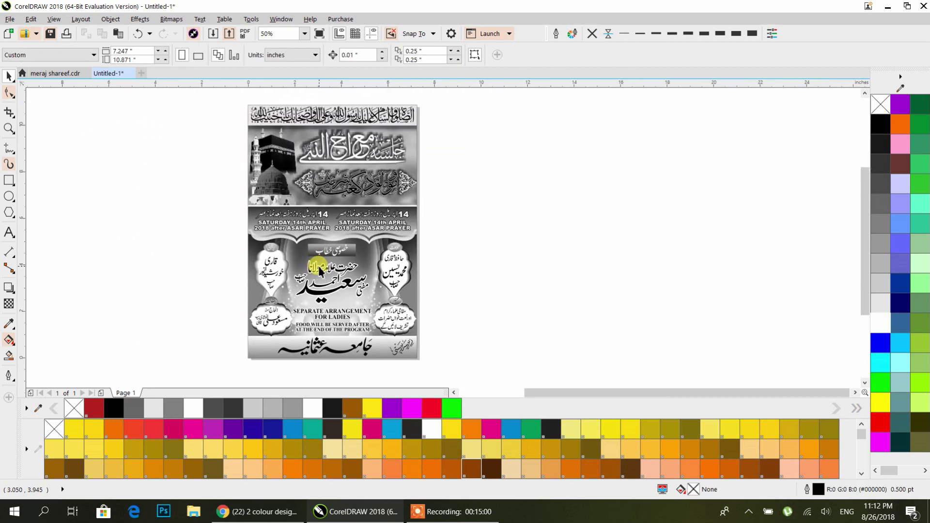
pyautogui.scroll(-1, 388, 224)
pyautogui.moveTo(358, 238); pyautogui.dragTo(521, 234)
pyautogui.moveTo(160, 329); pyautogui.dragTo(160, 329)
pyautogui.moveTo(231, 262); pyautogui.dragTo(427, 261)
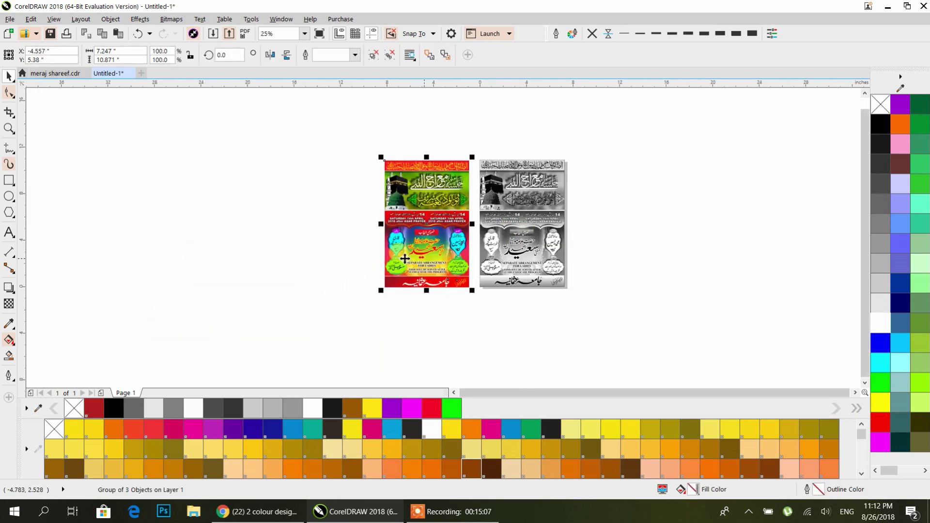
pyautogui.click(8, 128)
pyautogui.moveTo(370, 149); pyautogui.dragTo(602, 294)
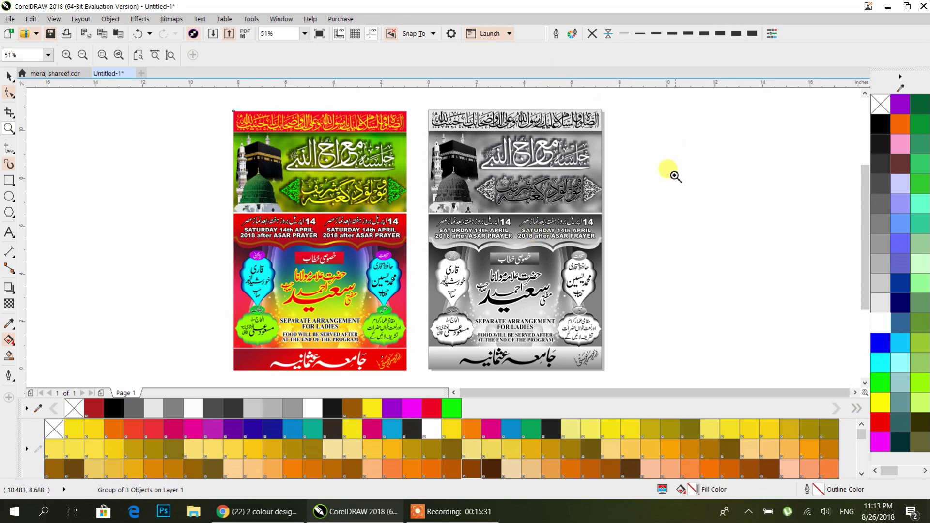
pyautogui.click(8, 76)
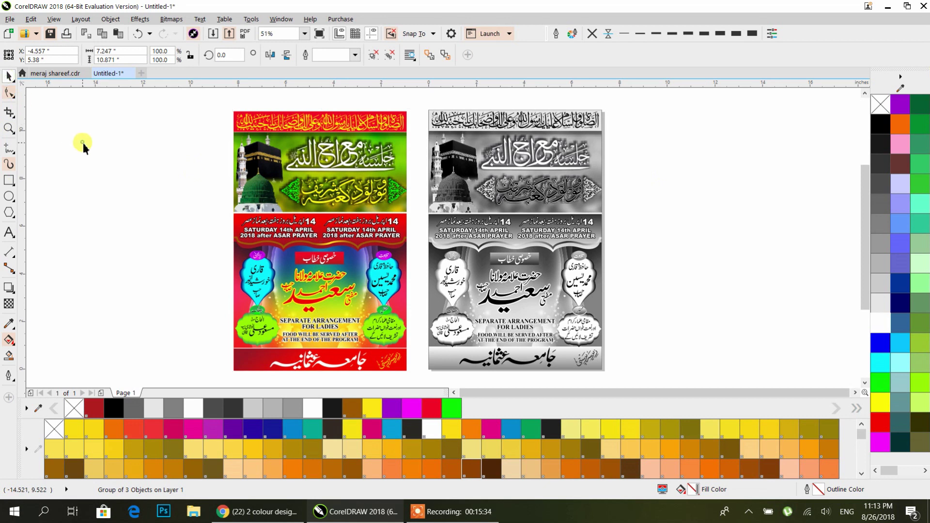
pyautogui.click(83, 144)
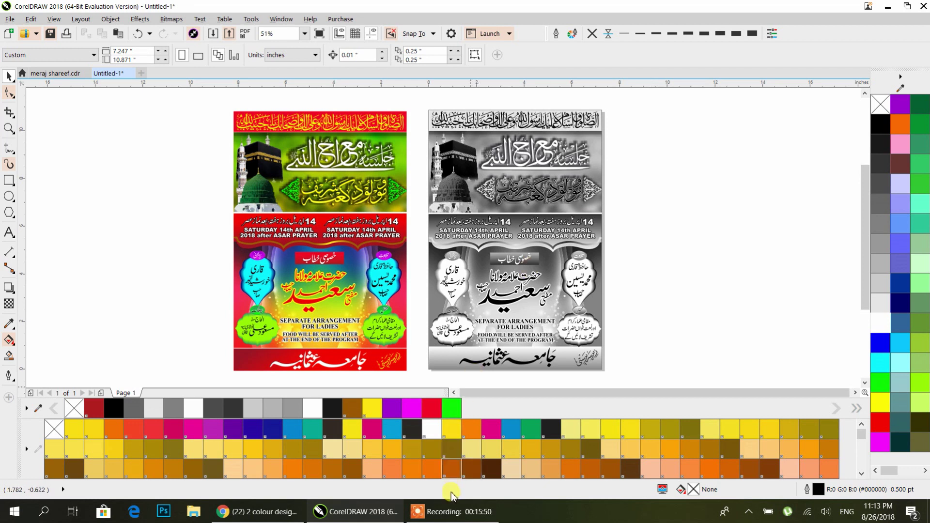
pyautogui.click(446, 511)
pyautogui.click(647, 505)
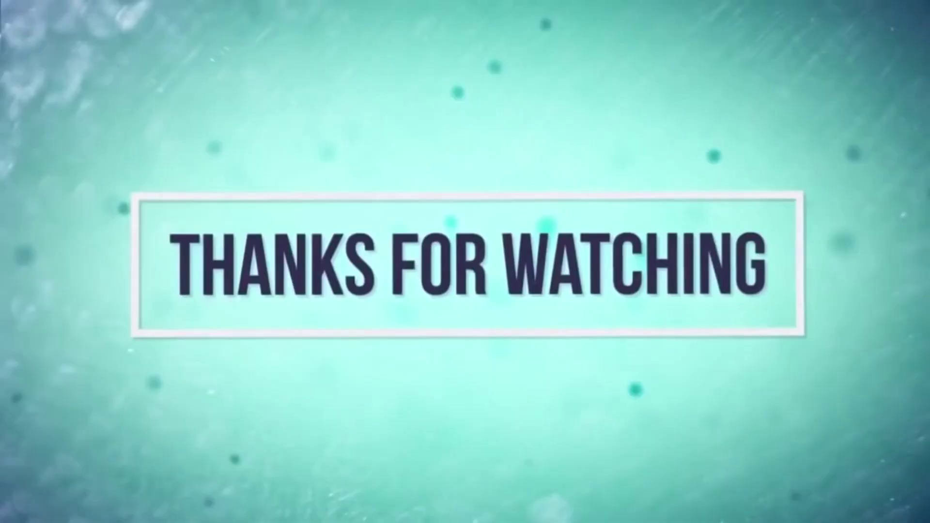